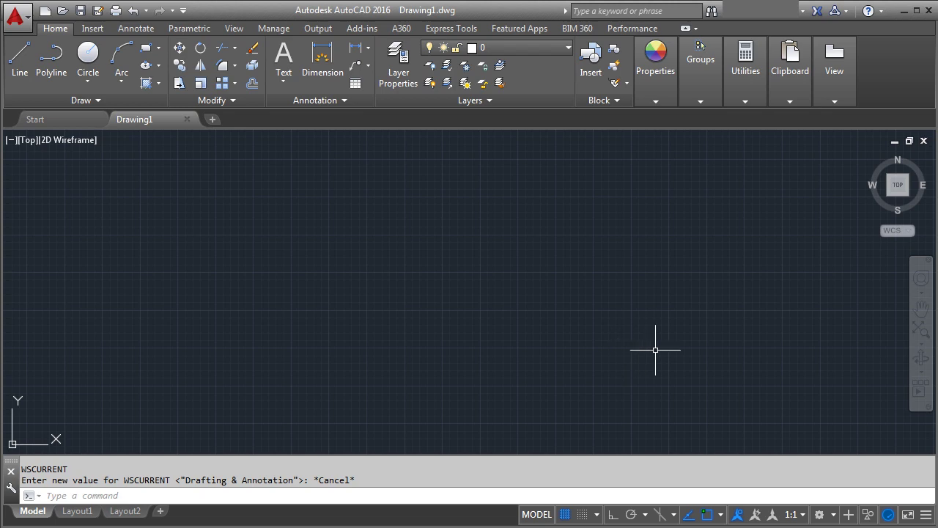
Switch to the 3D Modeling workspace and the SE Isometric view.
click(835, 513)
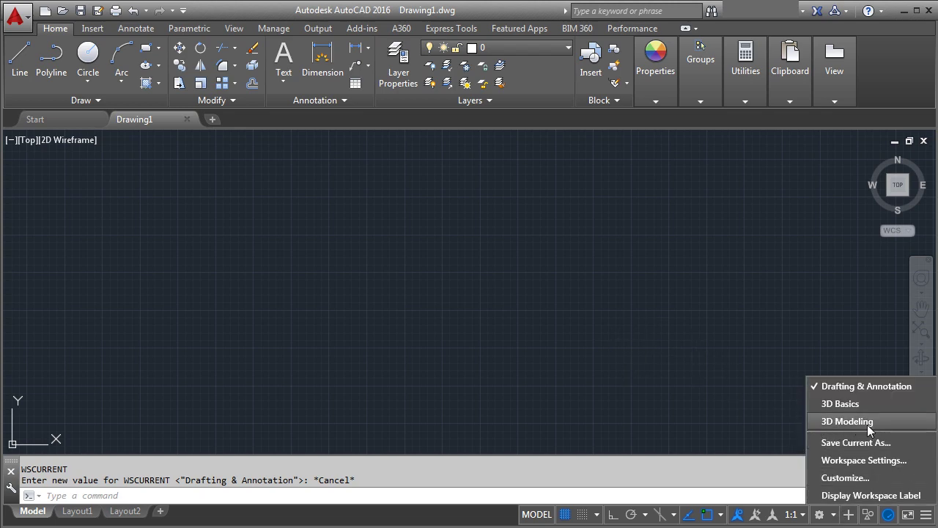
click(850, 421)
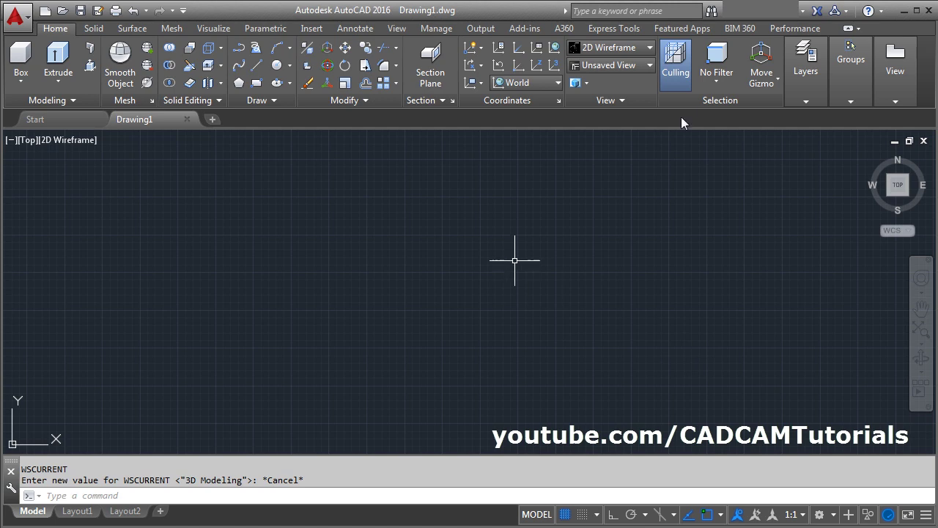
click(611, 63)
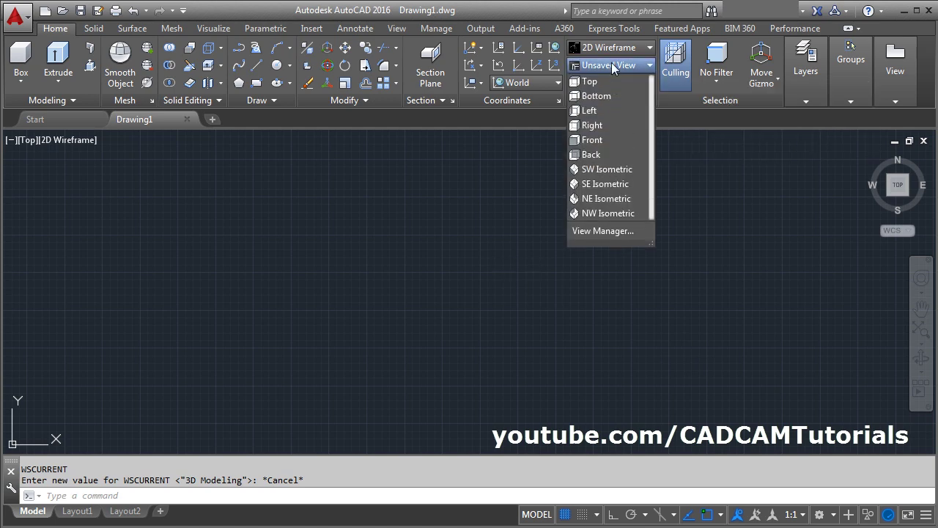
click(607, 185)
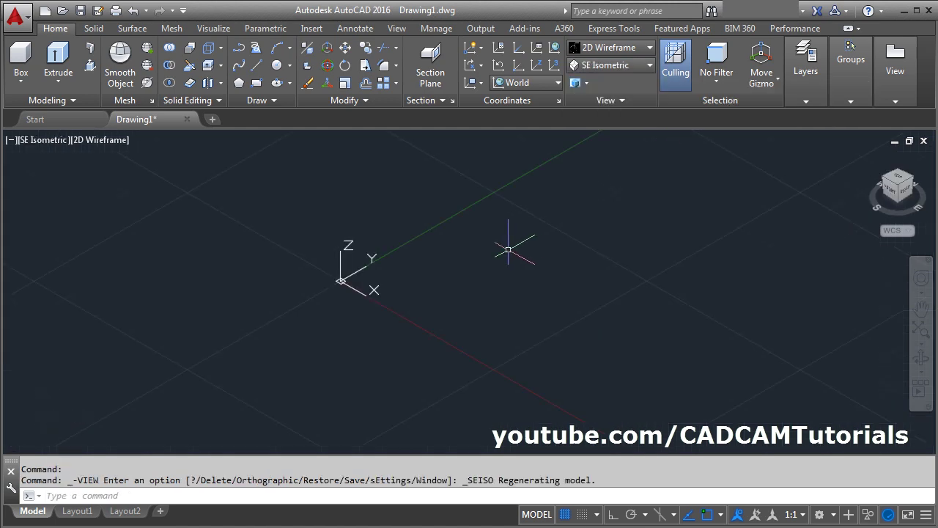
Set the UCS icon to Noorigin with UCSICON and apply the Shaded visual style.
text(U)
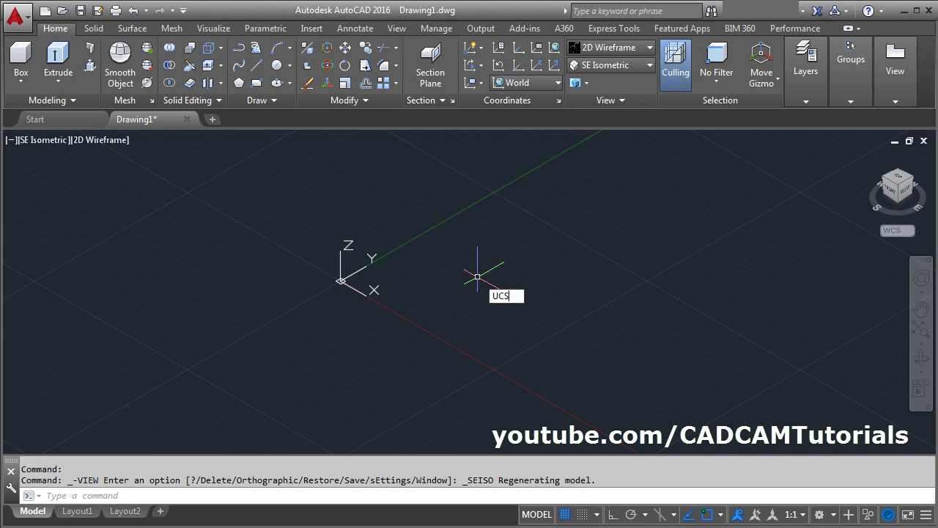
text(CSI)
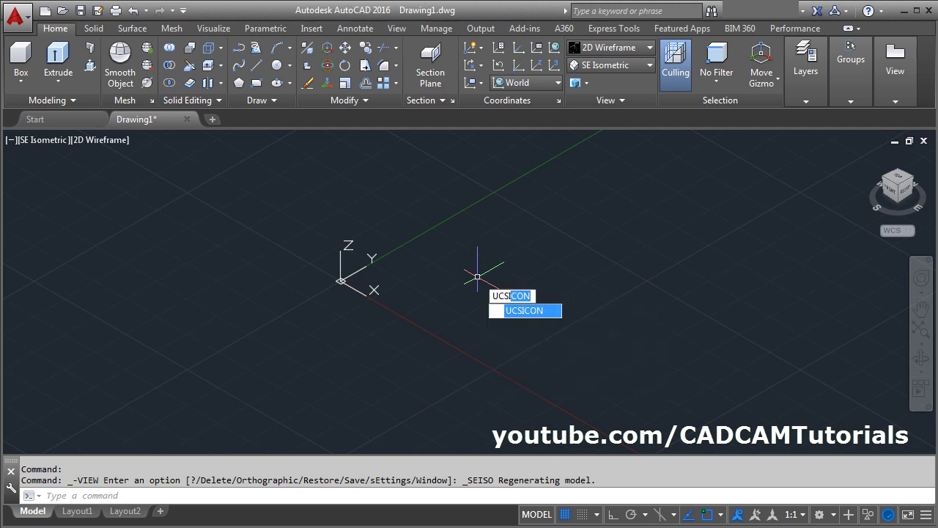
key(Return)
click(525, 359)
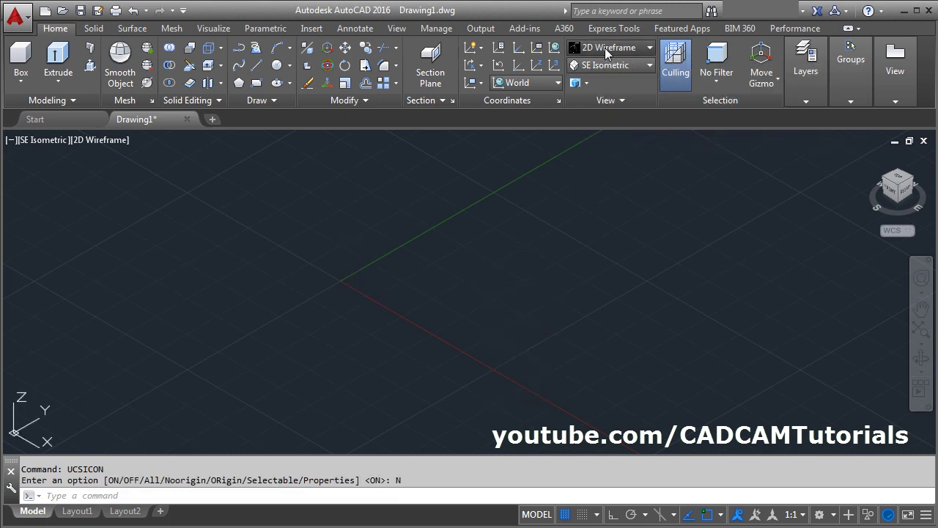
click(604, 48)
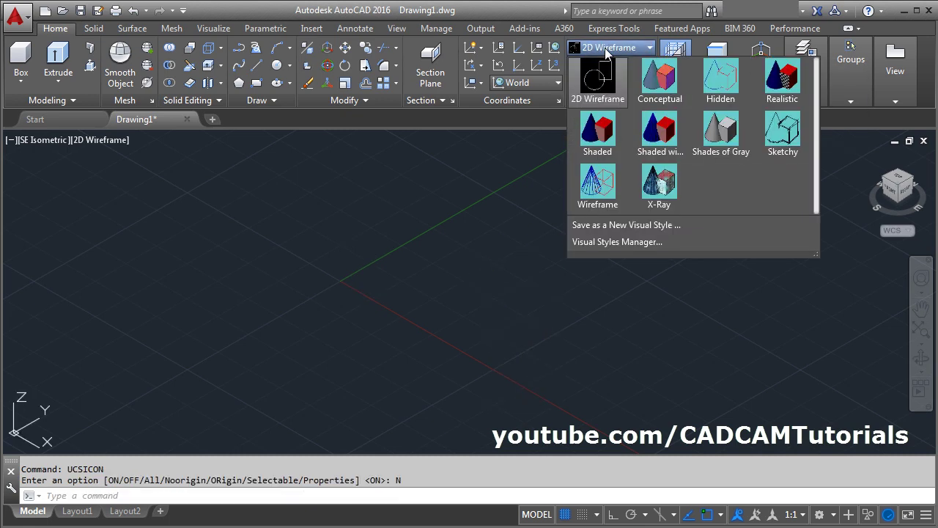
click(598, 146)
key(alt+Tab)
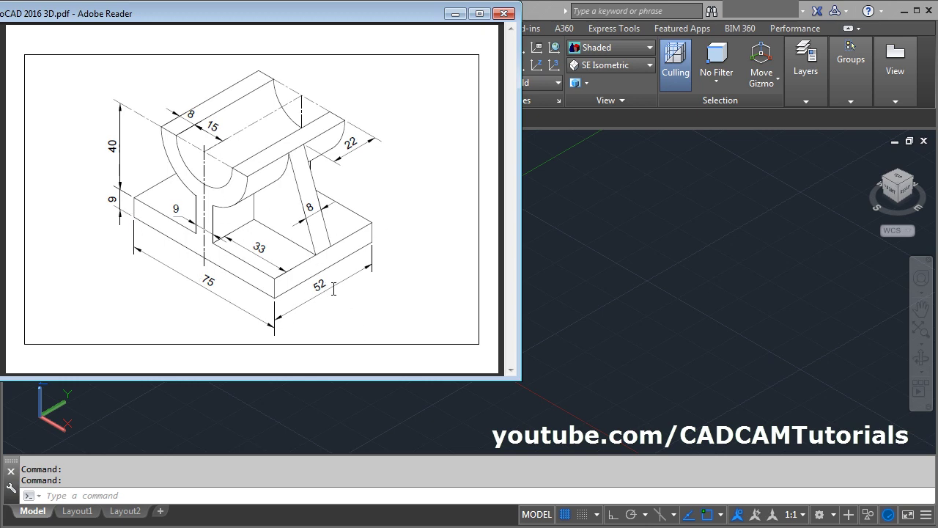
key(alt+Tab)
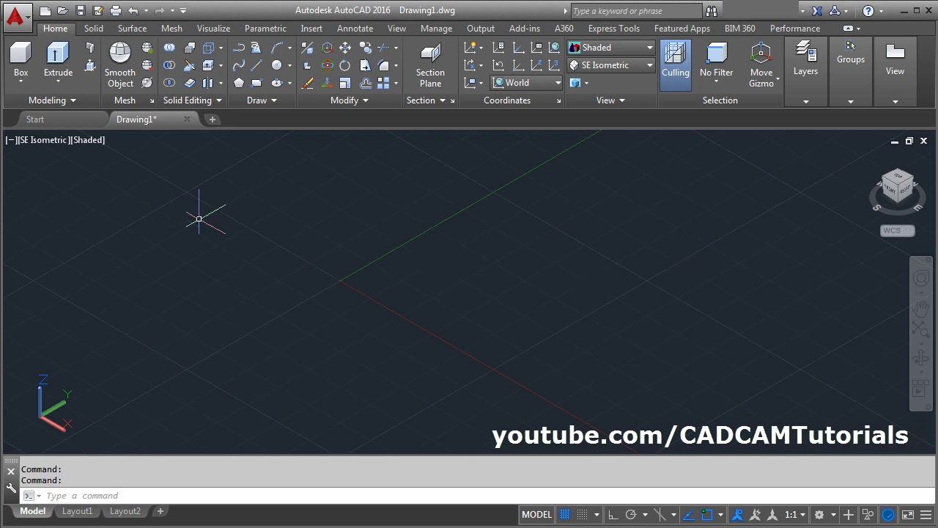
Draw a box solid 75 long, 52 wide and 9 high for the base plate.
click(20, 61)
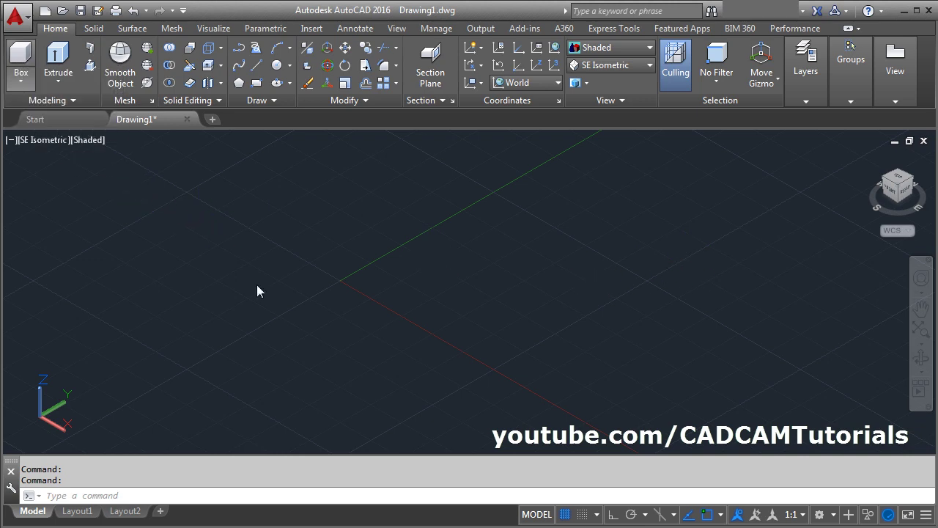
click(297, 266)
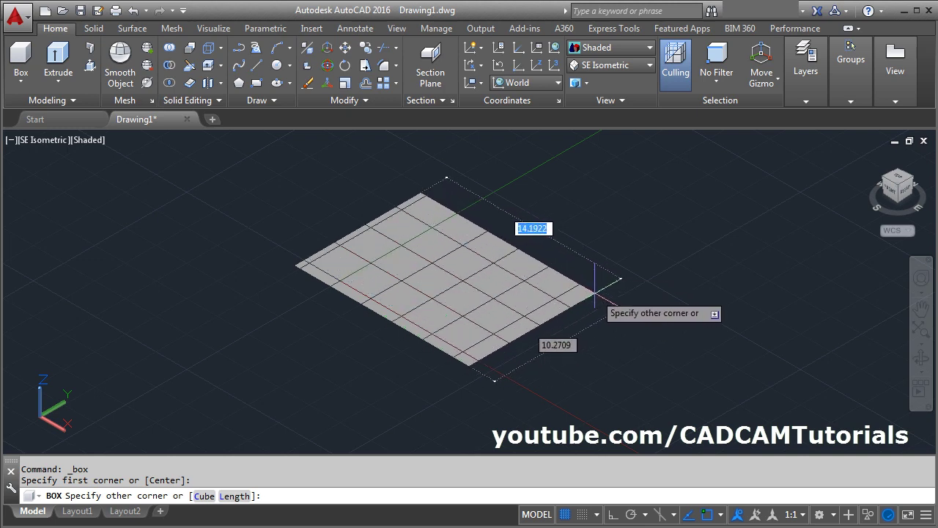
text(75)
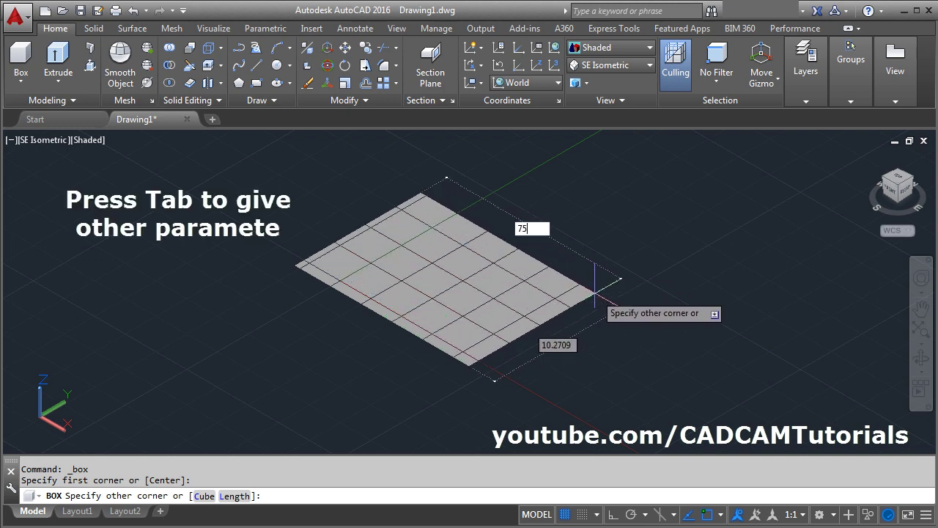
key(Tab)
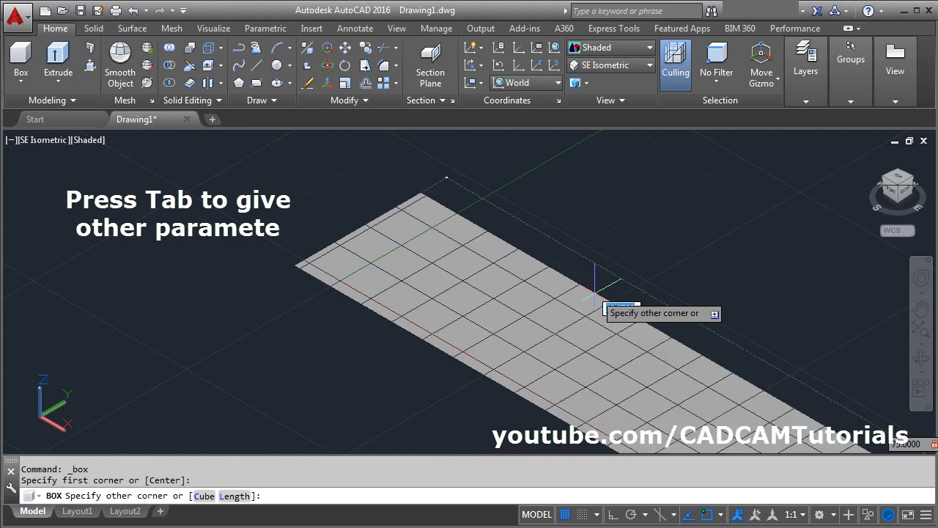
scroll(542, 264, down, 3)
scroll(488, 229, up, 2)
middle_drag(499, 249, 384, 206)
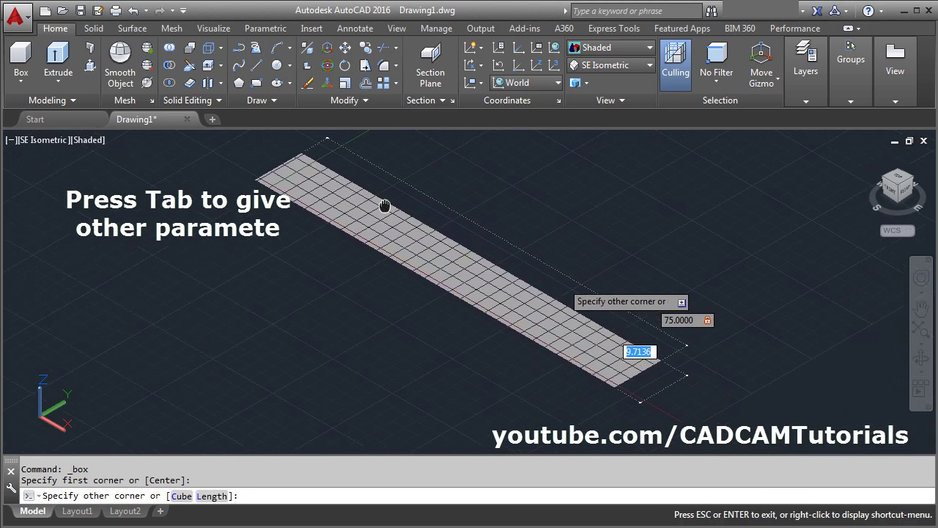
key(Escape)
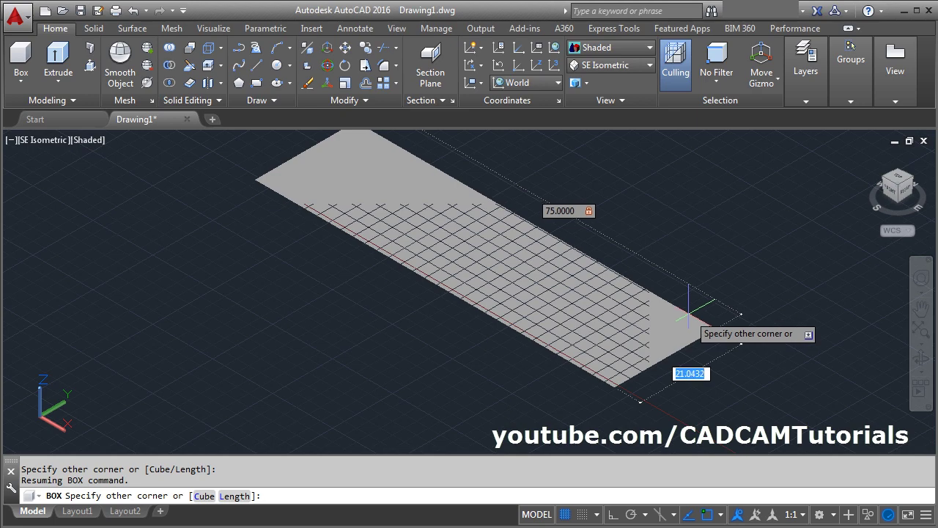
text(5)
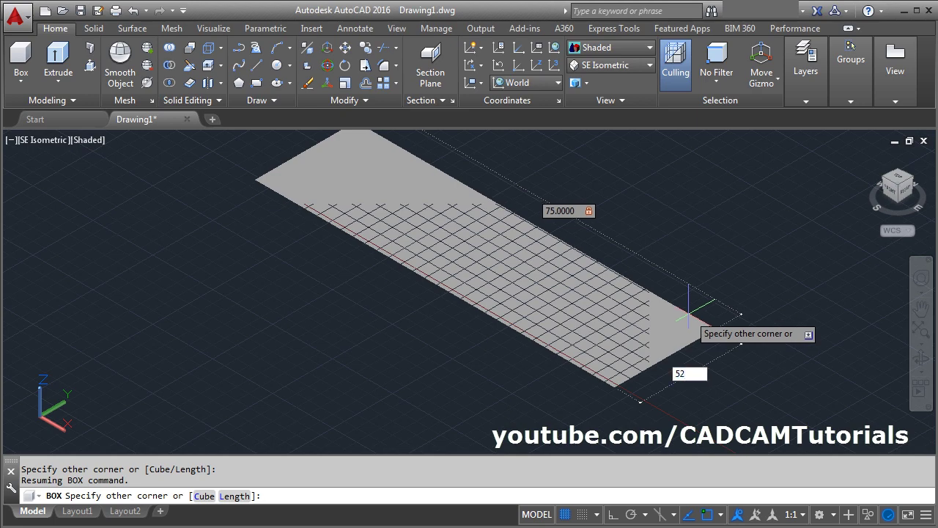
text(2)
key(Return)
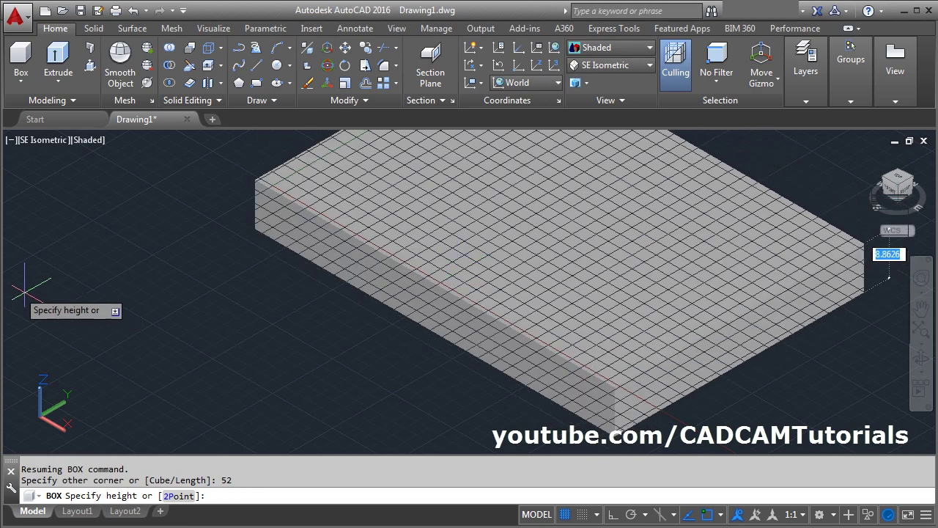
key(alt+Tab)
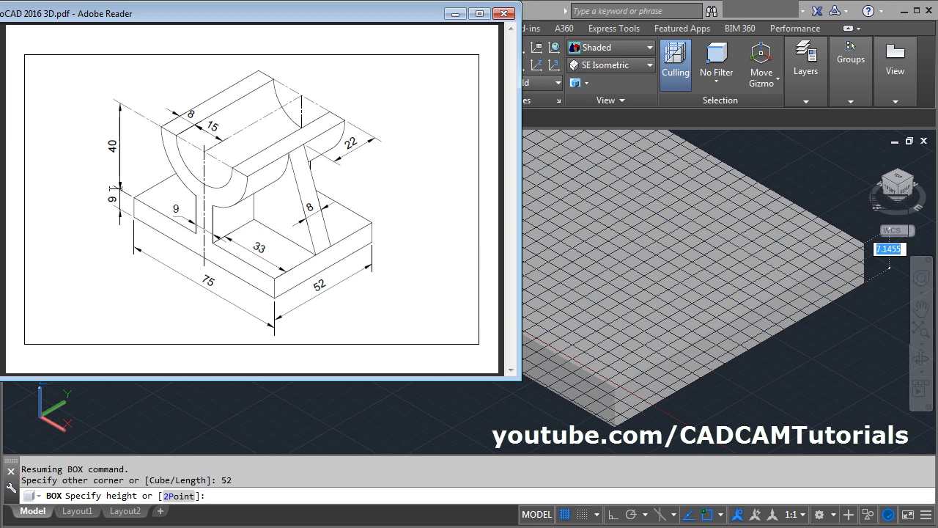
click(547, 10)
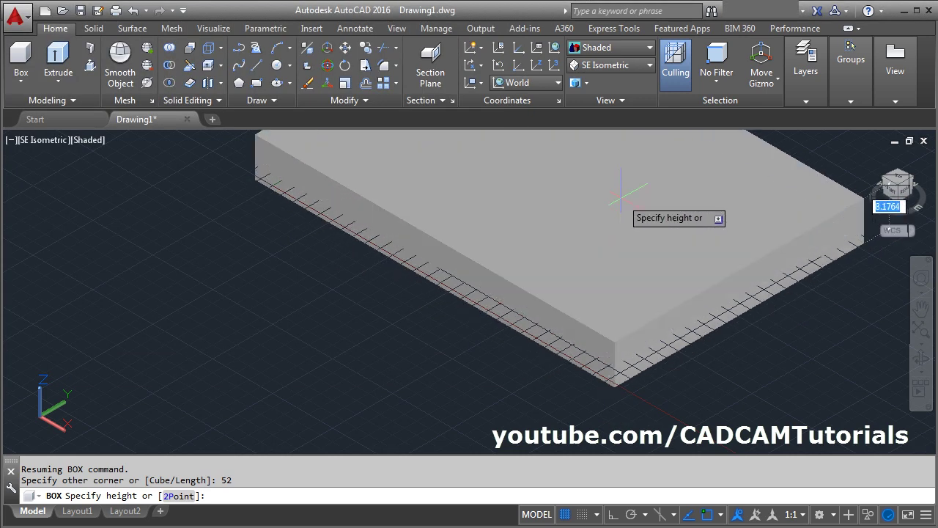
text(9)
key(Return)
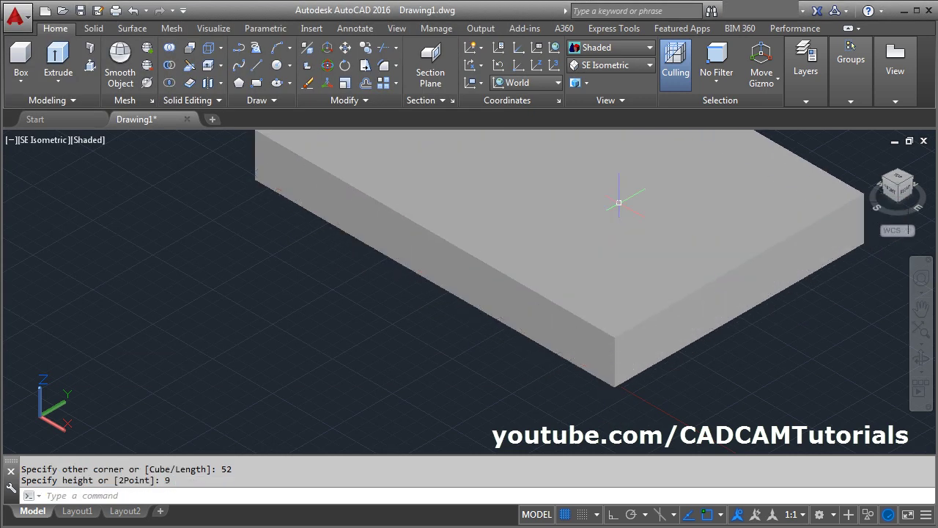
Zoom to All to show the whole box, then bring the reference PDF forward.
text(z)
key(Return)
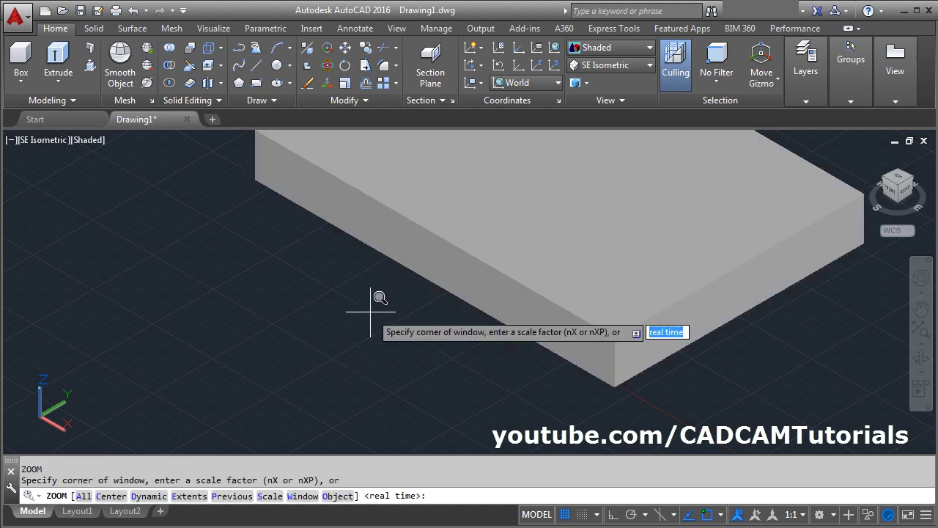
text(a)
key(Return)
text(a)
key(Return)
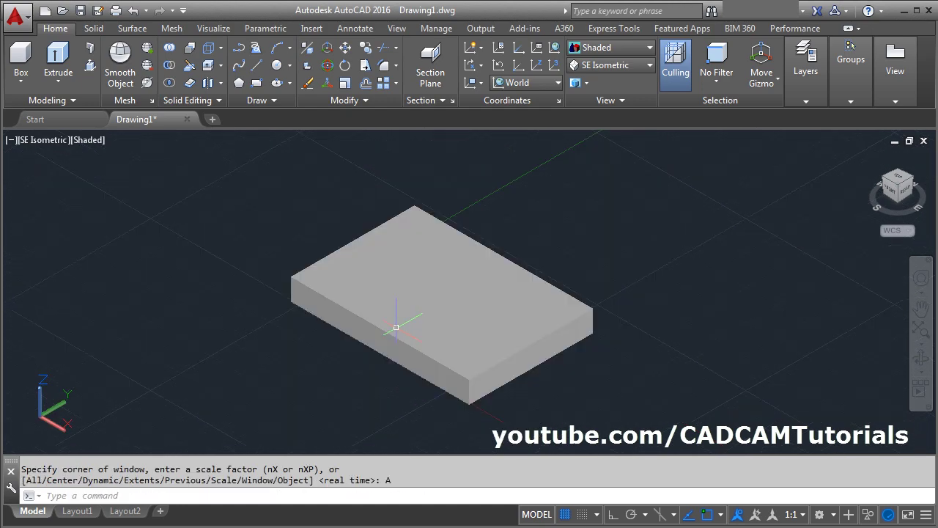
key(Escape)
key(alt+Tab)
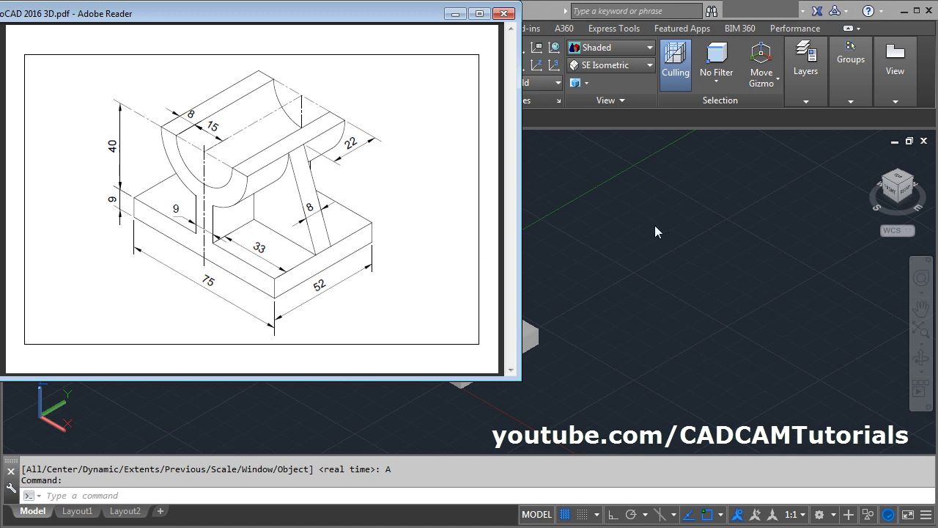
Align the UCS to the base block's front face, turn the grid off, and view the PDF.
click(609, 222)
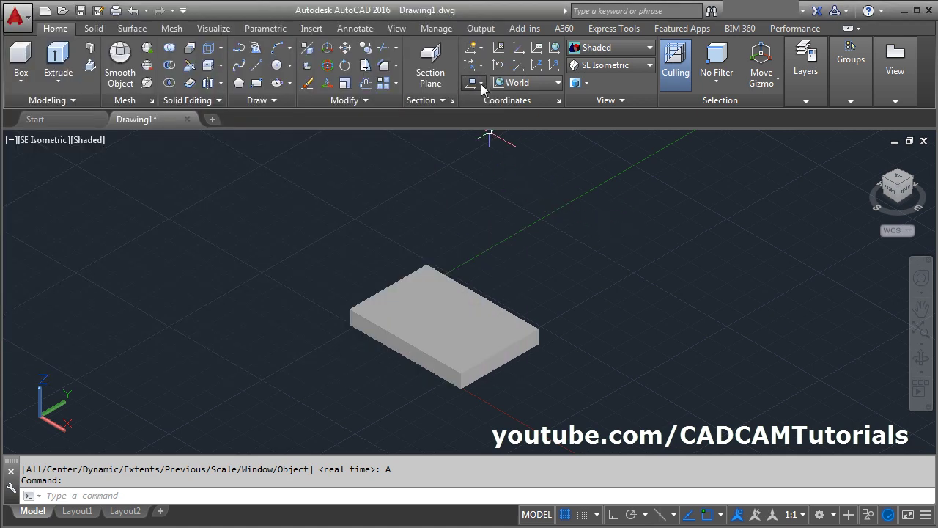
click(481, 85)
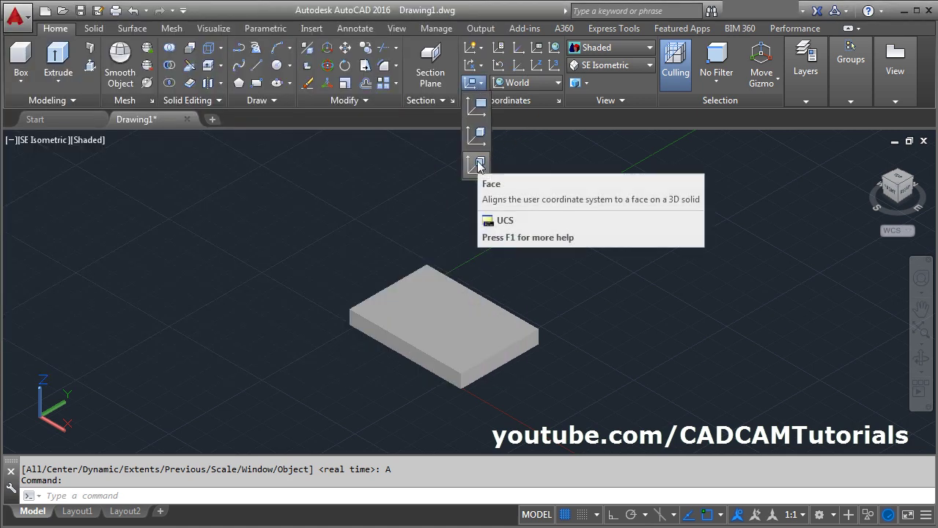
click(479, 164)
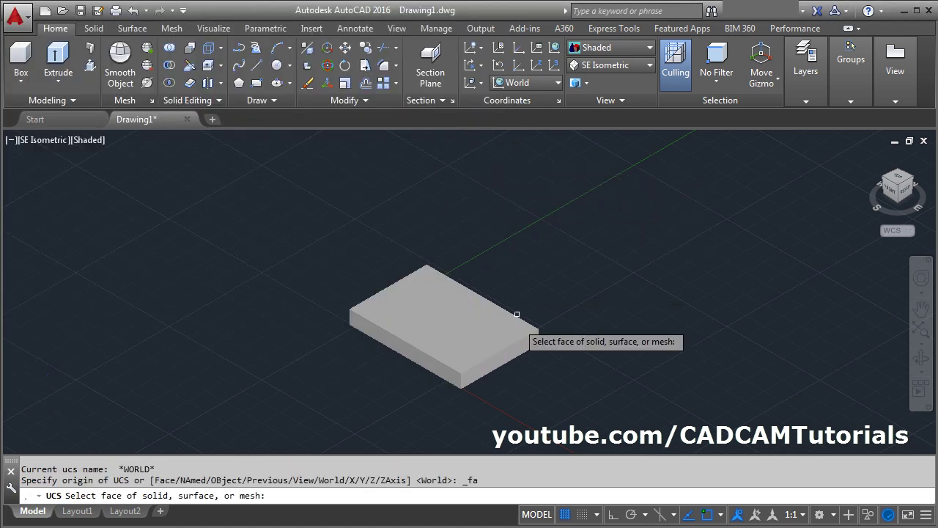
click(405, 349)
key(Return)
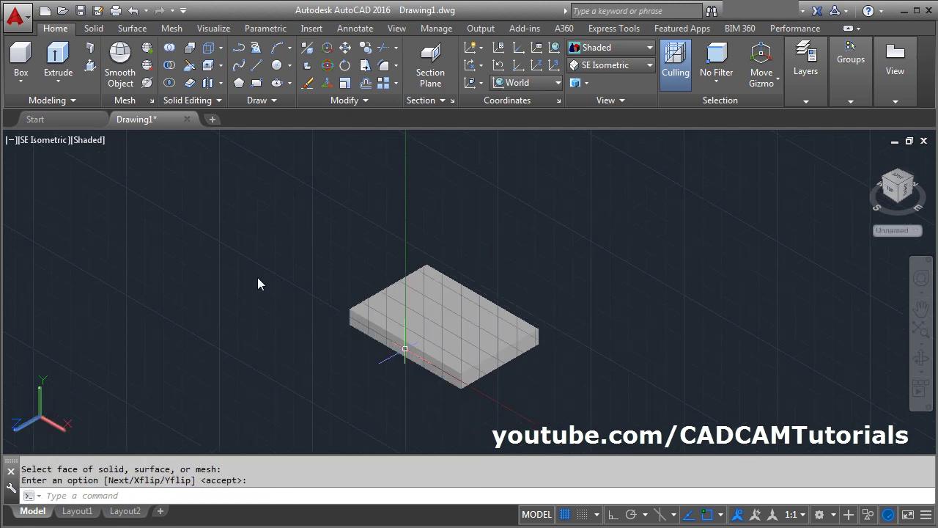
click(565, 516)
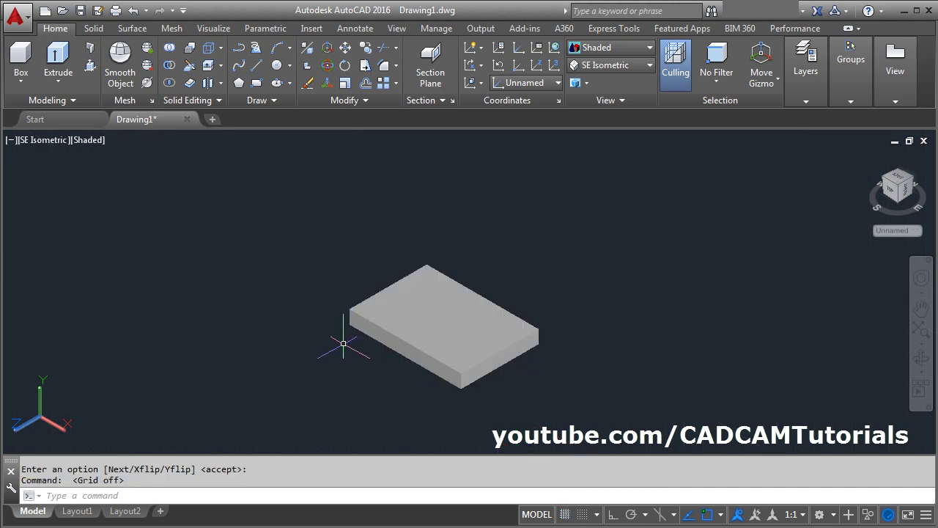
key(alt+Tab)
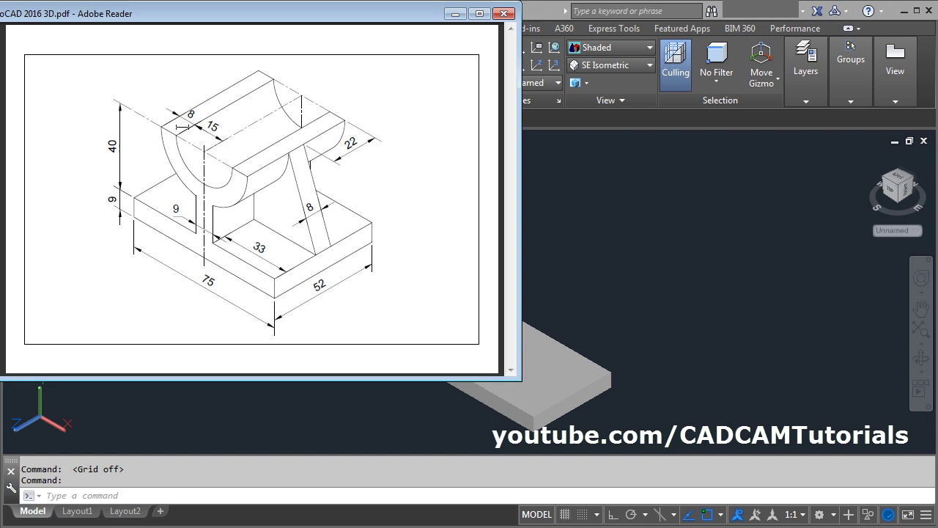
Draw a radius-15 circle beside the base block and a concentric radius-23 circle.
click(620, 250)
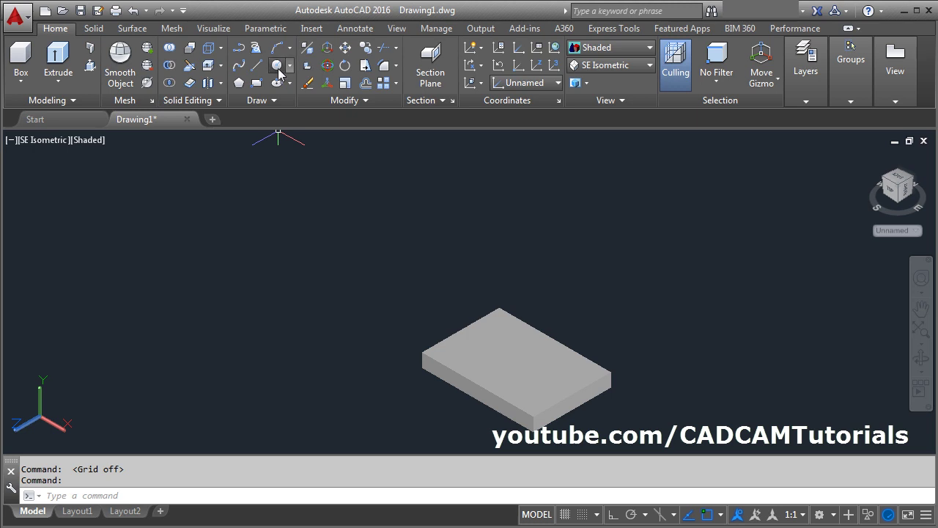
click(278, 67)
click(205, 212)
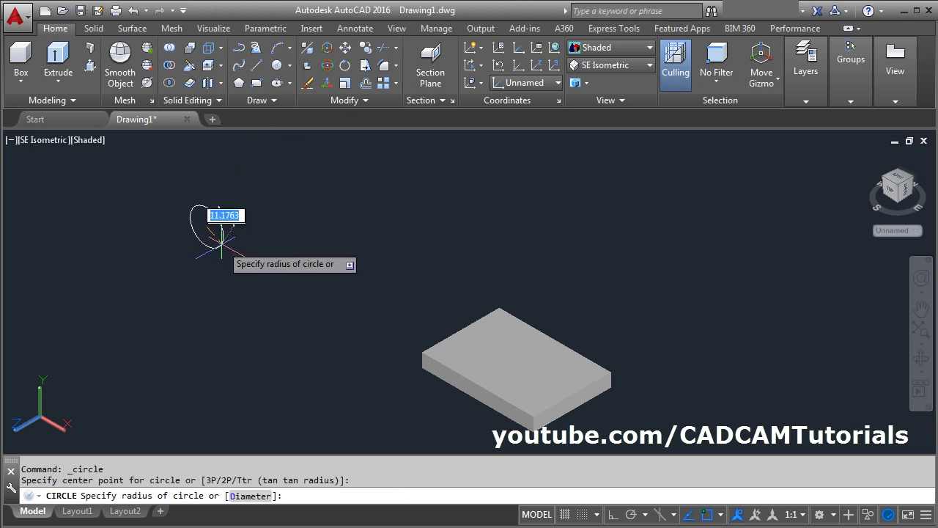
text(1)
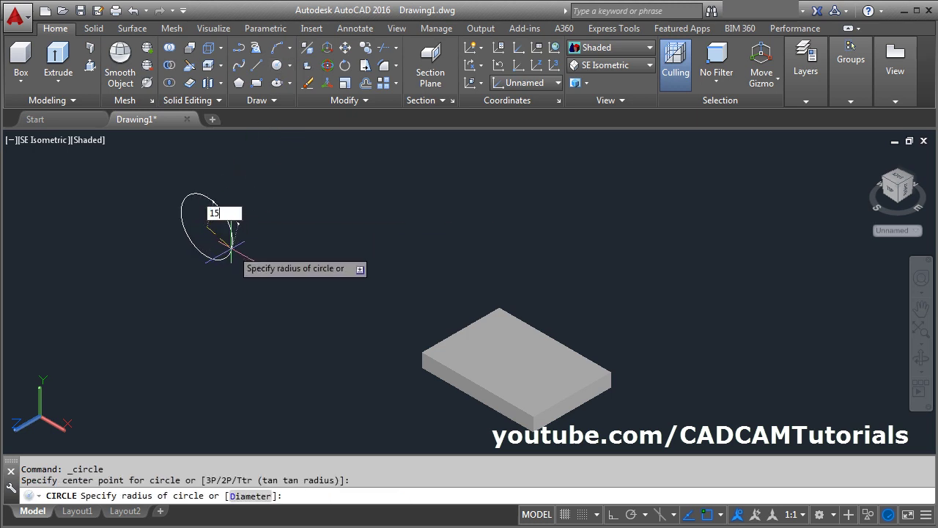
text(5)
key(Return)
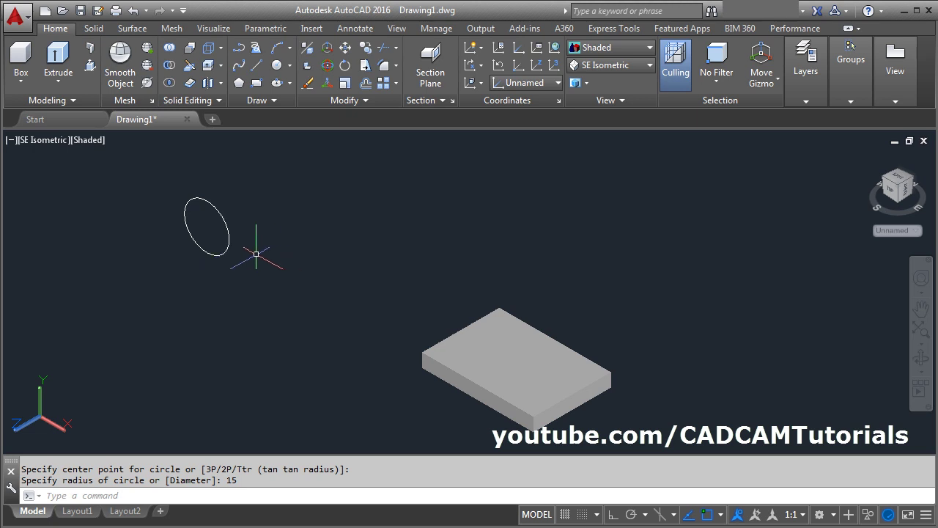
key(Return)
click(207, 226)
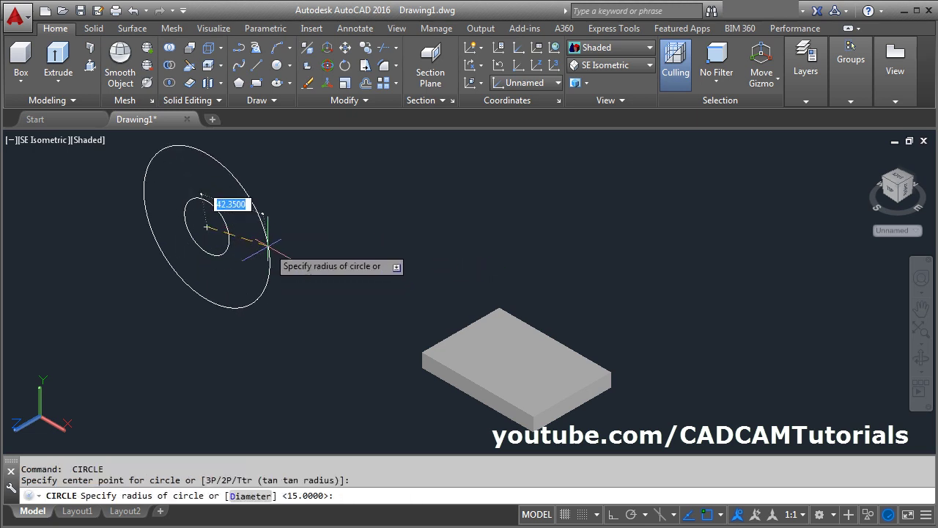
text(23)
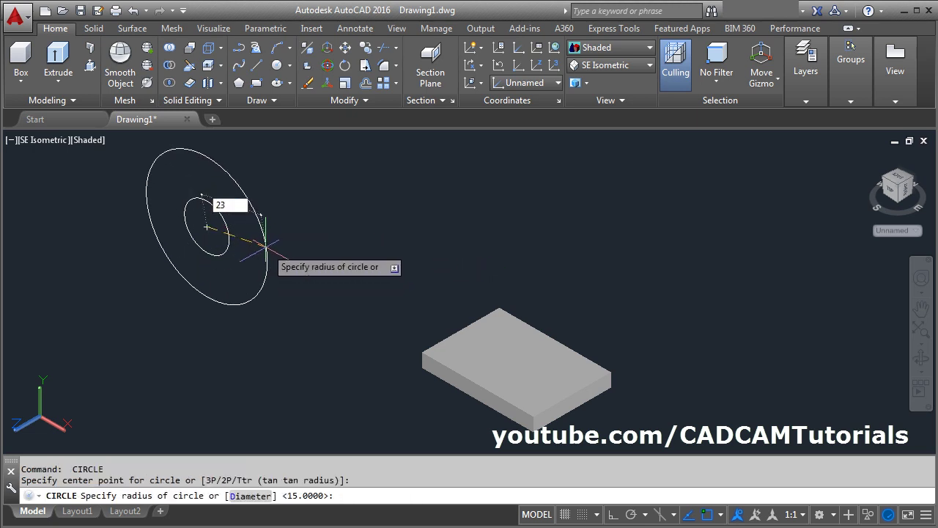
key(Return)
scroll(157, 210, up, 3)
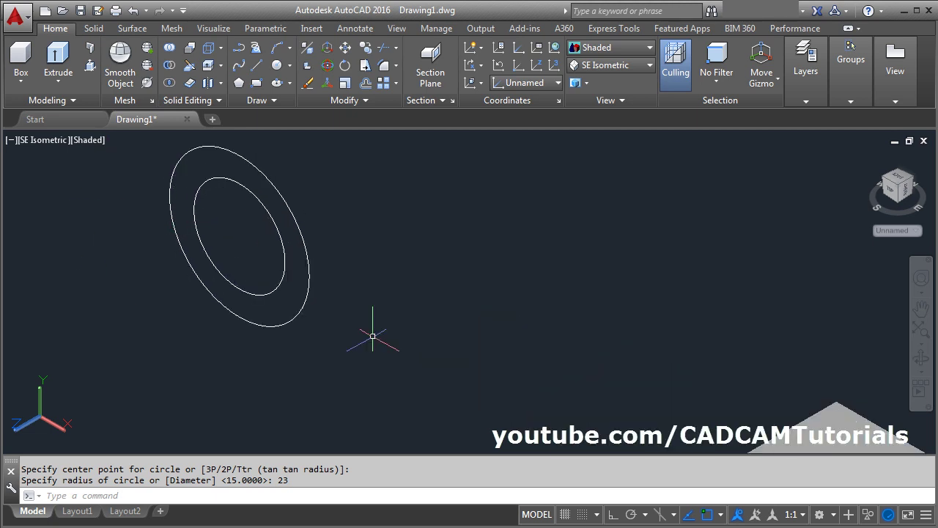
middle_drag(278, 315, 429, 373)
scroll(344, 297, up, 3)
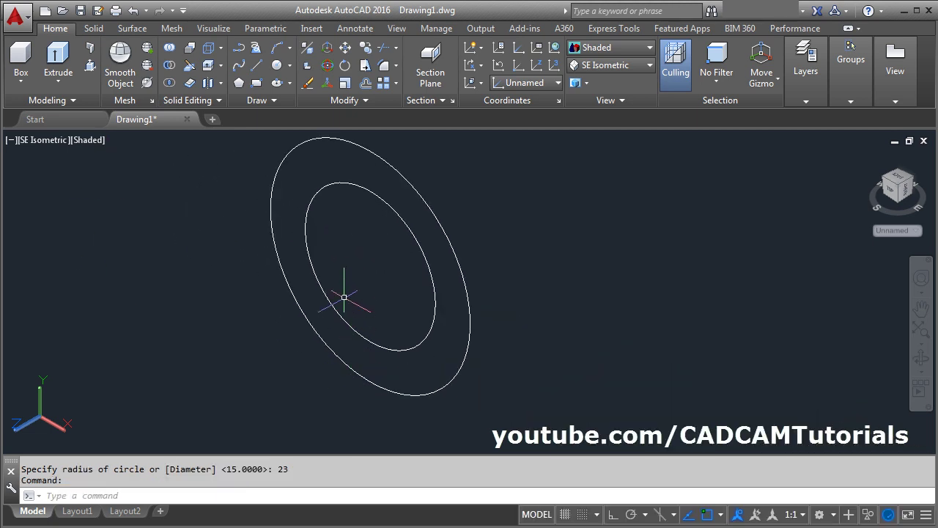
middle_drag(344, 297, 376, 320)
Draw a line across the outer circle through the shared centre.
click(255, 65)
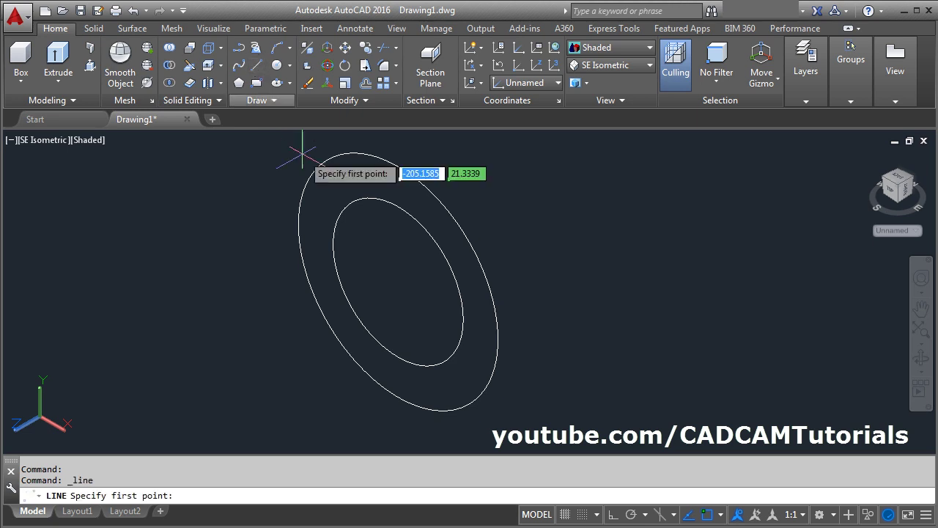
click(298, 224)
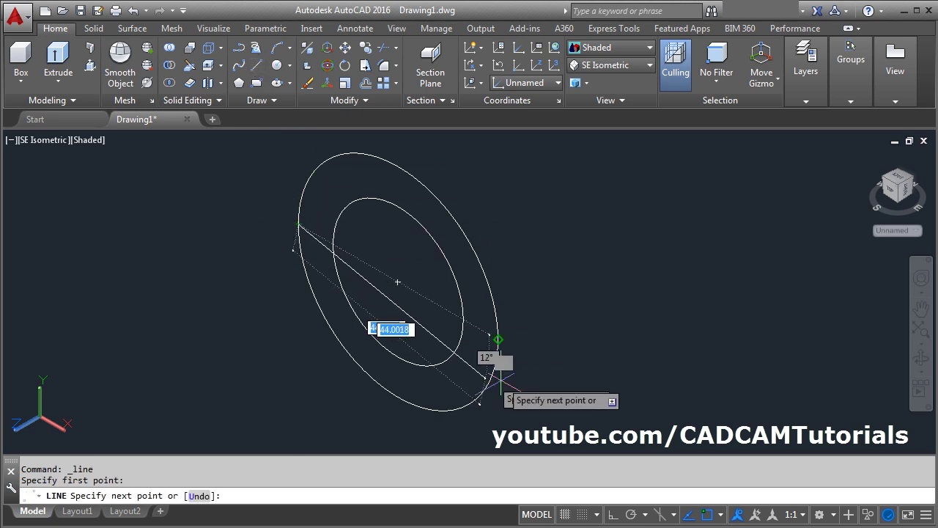
click(497, 339)
key(Return)
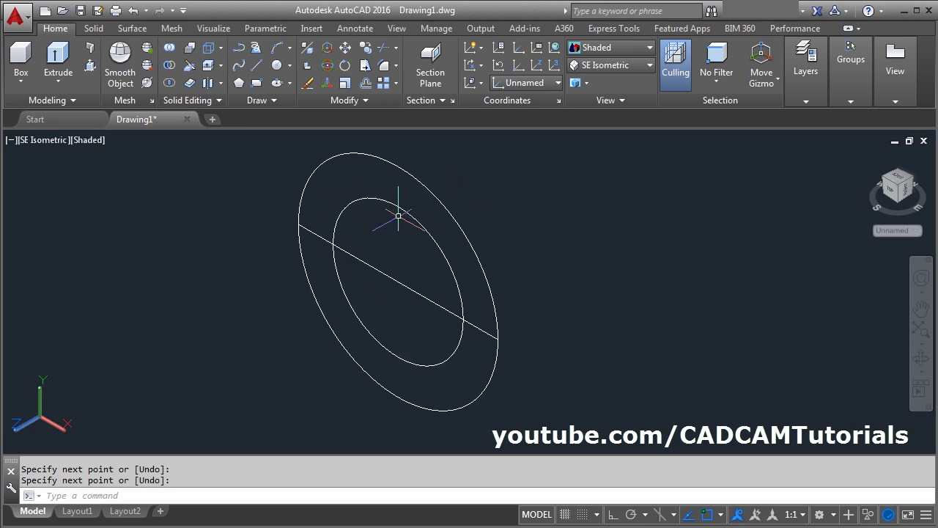
Trim away both circles' upper halves and the line piece inside the inner circle.
click(385, 56)
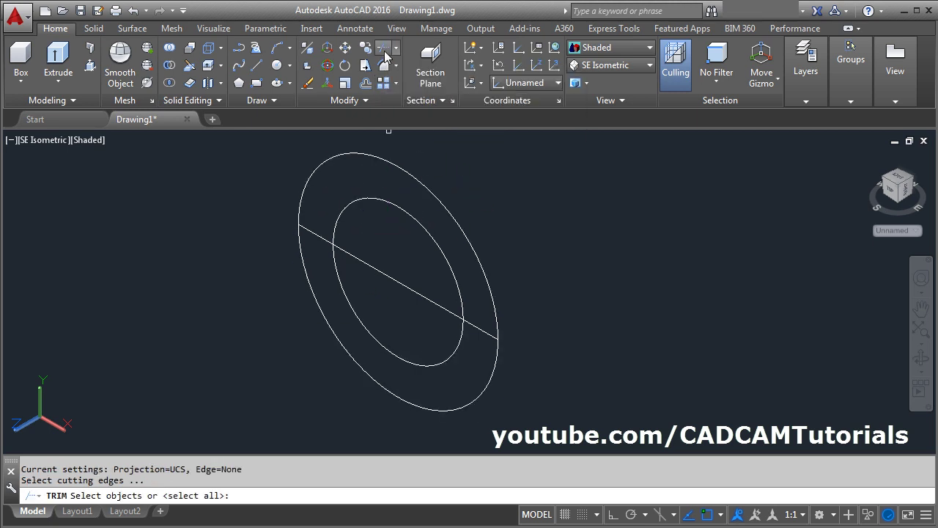
click(409, 288)
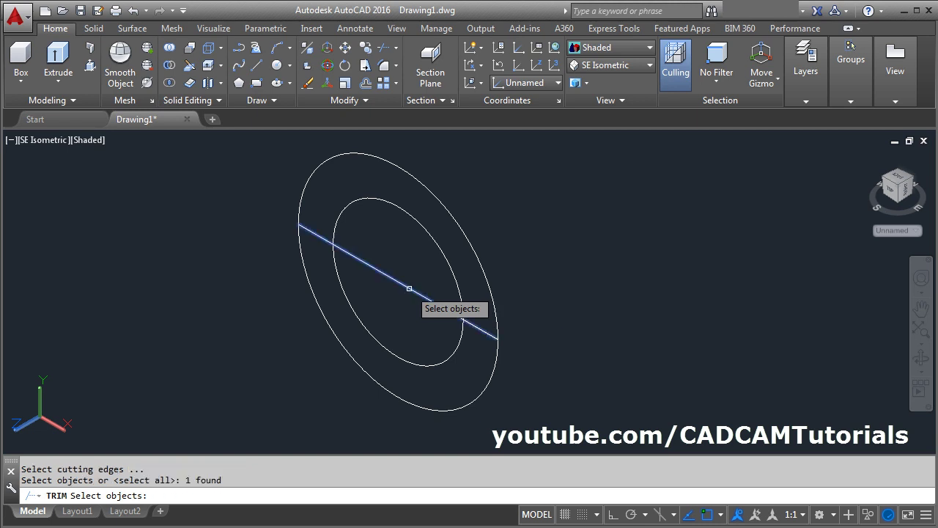
click(456, 285)
key(Return)
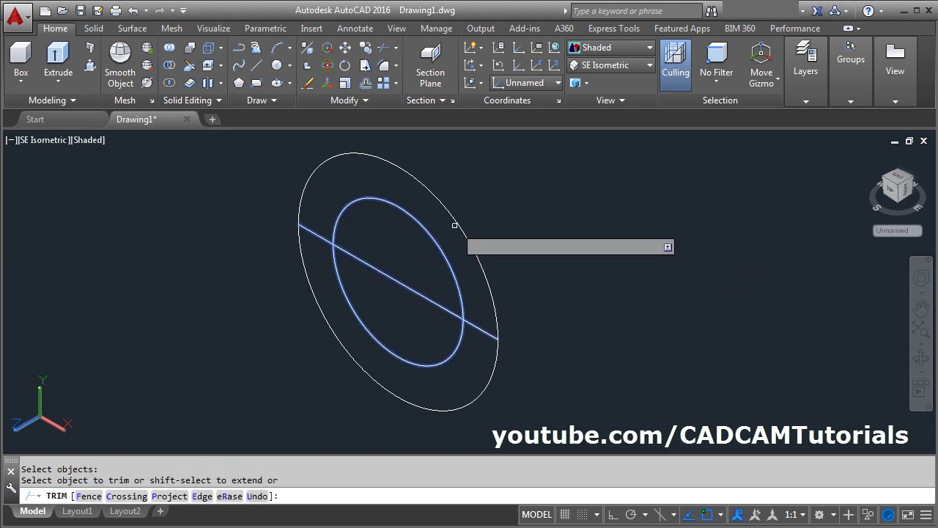
click(455, 225)
click(442, 234)
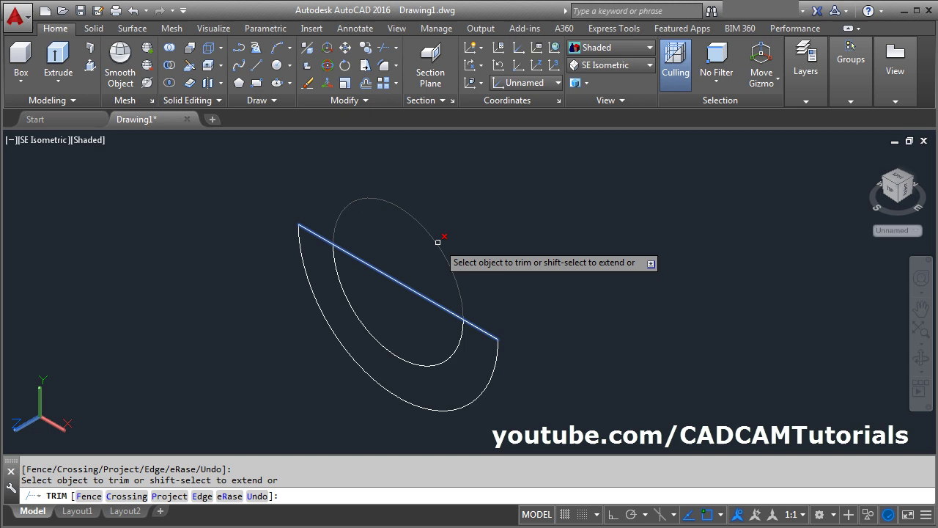
click(415, 288)
key(Return)
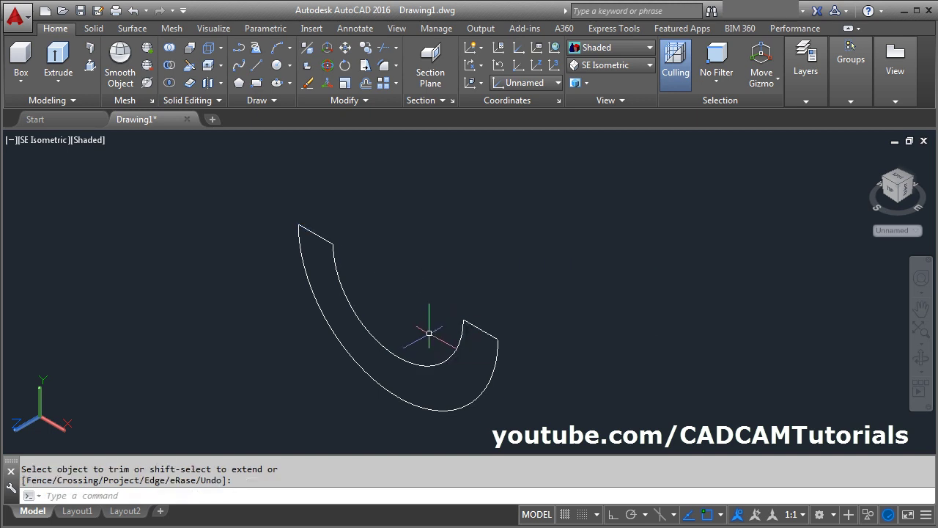
middle_drag(419, 297, 418, 256)
scroll(418, 247, down, 3)
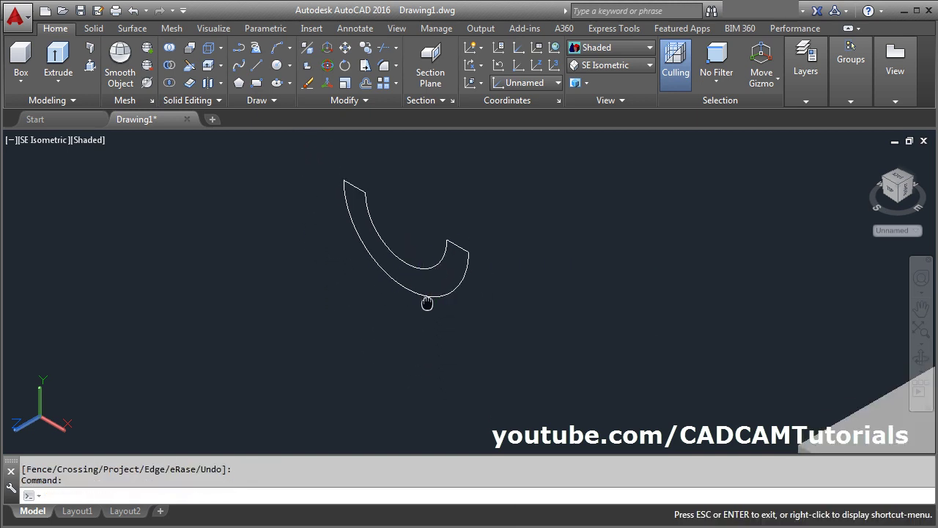
key(alt+Tab)
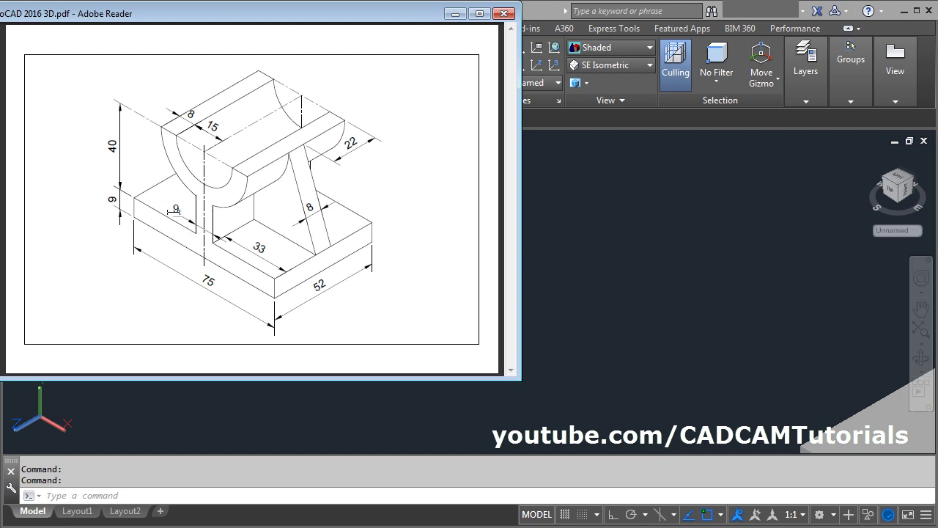
key(alt+Tab)
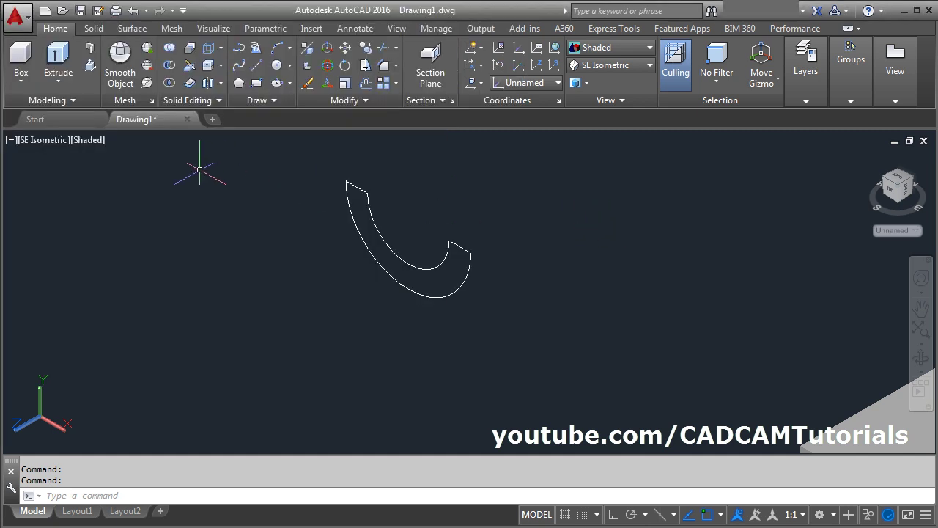
Draw a 40-unit vertical line downward from inside the half-ring with Ortho on.
click(256, 65)
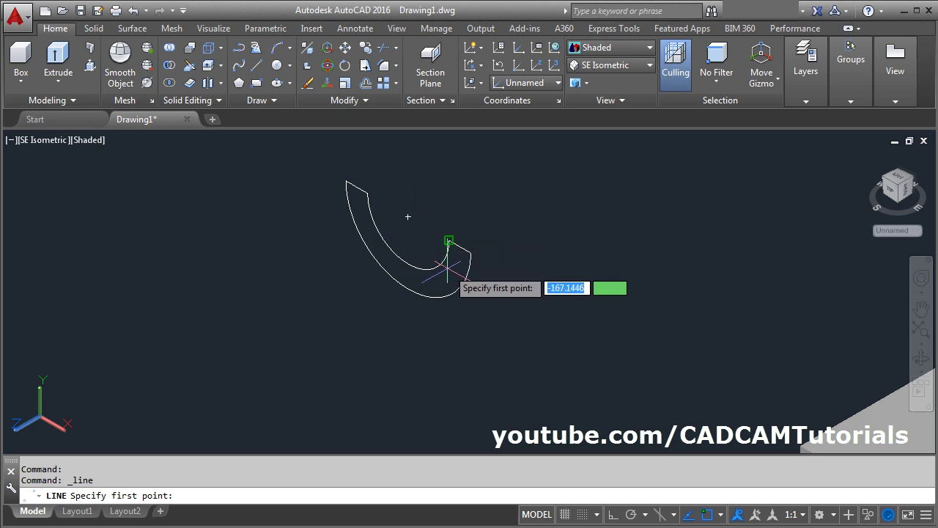
click(409, 217)
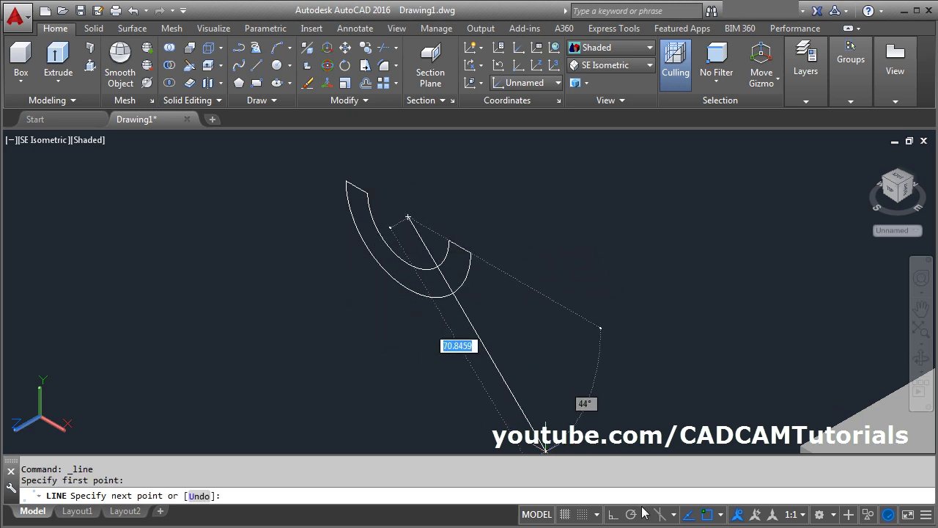
click(617, 515)
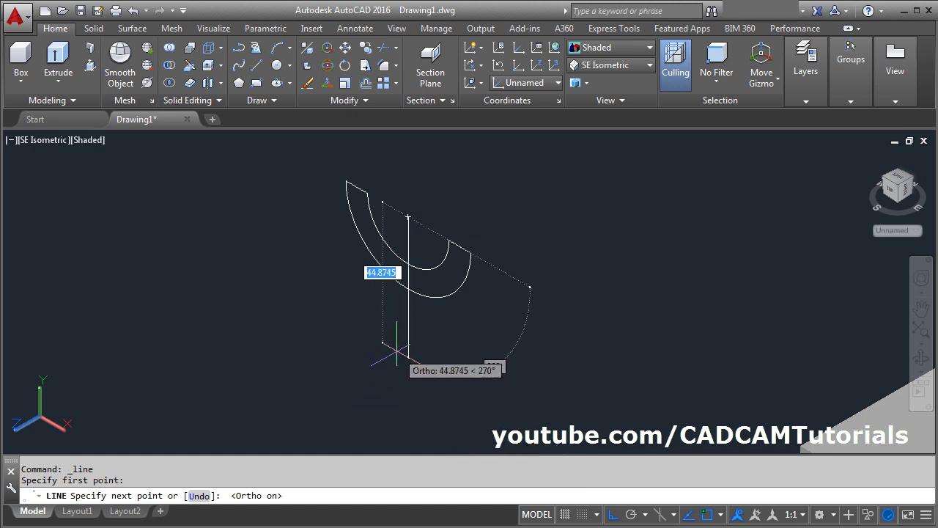
text(40)
key(Return)
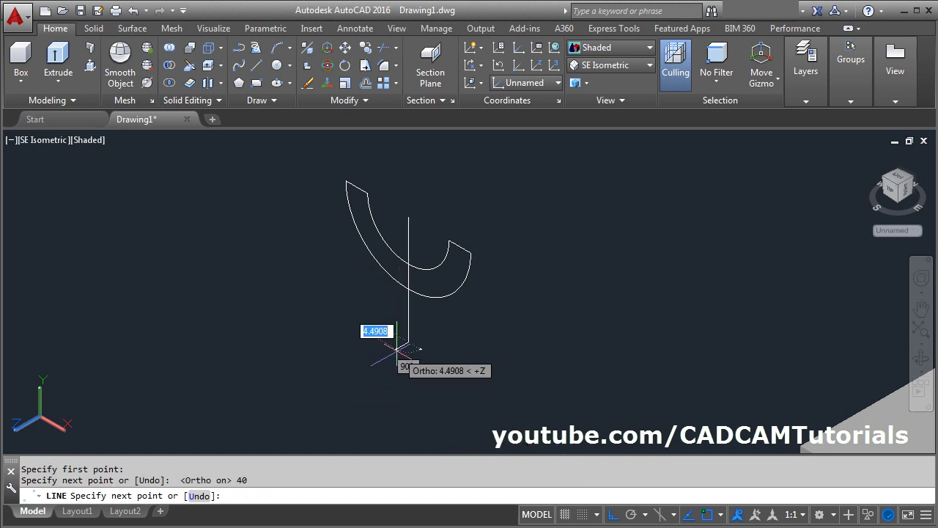
key(Return)
scroll(398, 342, up, 3)
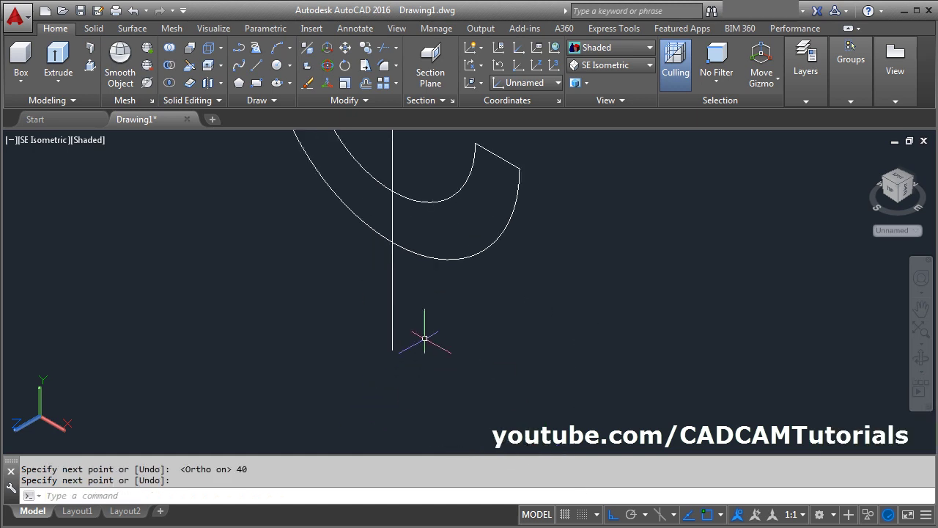
mouse_move(423, 335)
middle_down()
mouse_move(467, 355)
mouse_move(464, 371)
middle_up()
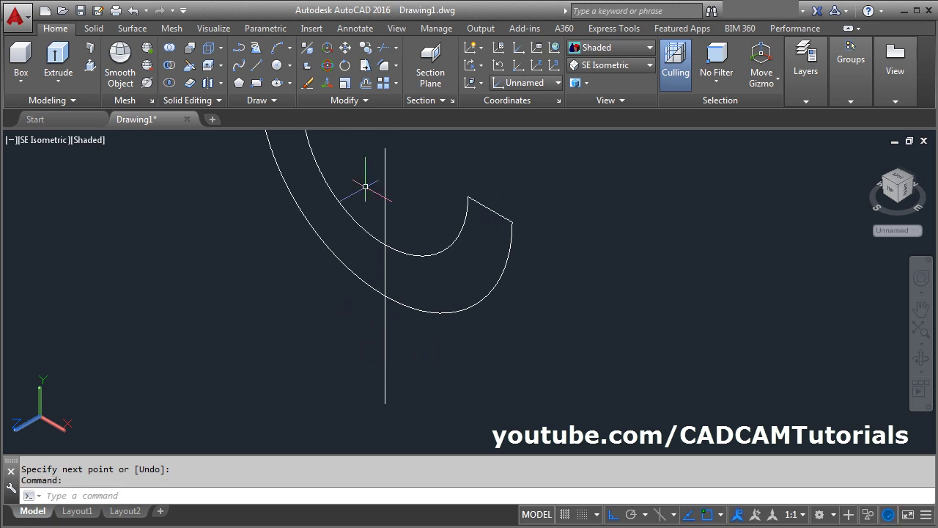
click(365, 83)
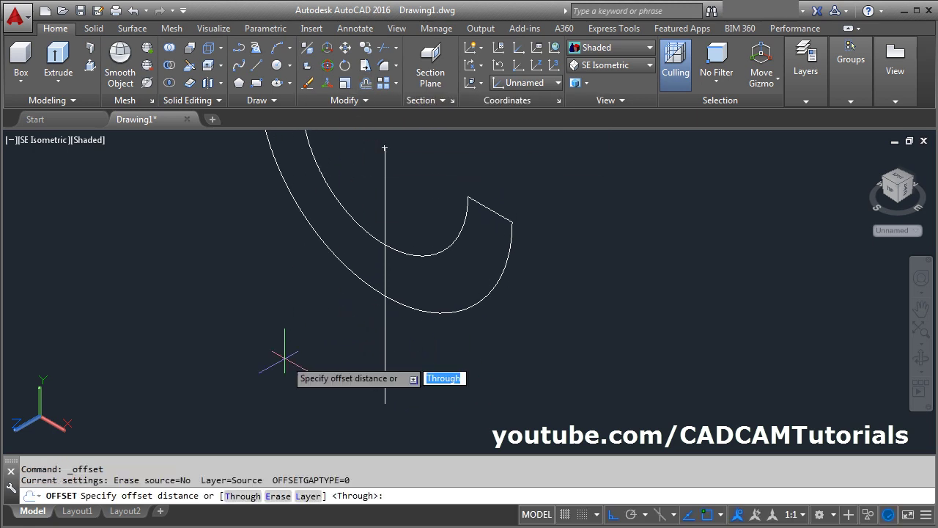
Offset the vertical line 4.5 units to the right and 4.5 units to the left.
text(4.5)
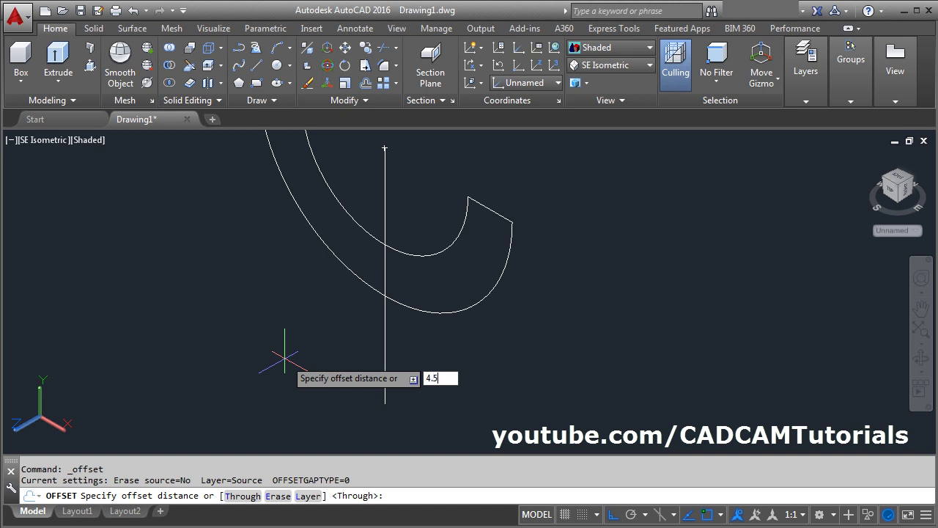
key(Return)
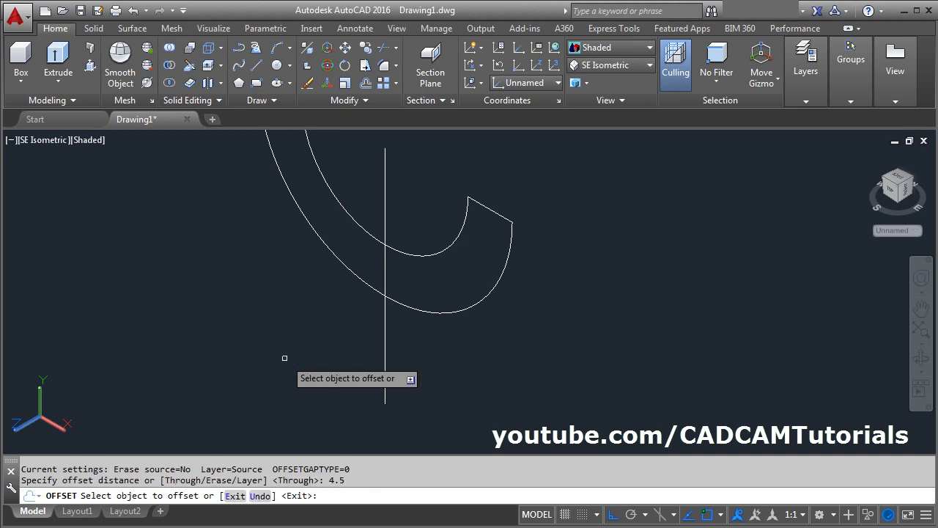
click(386, 368)
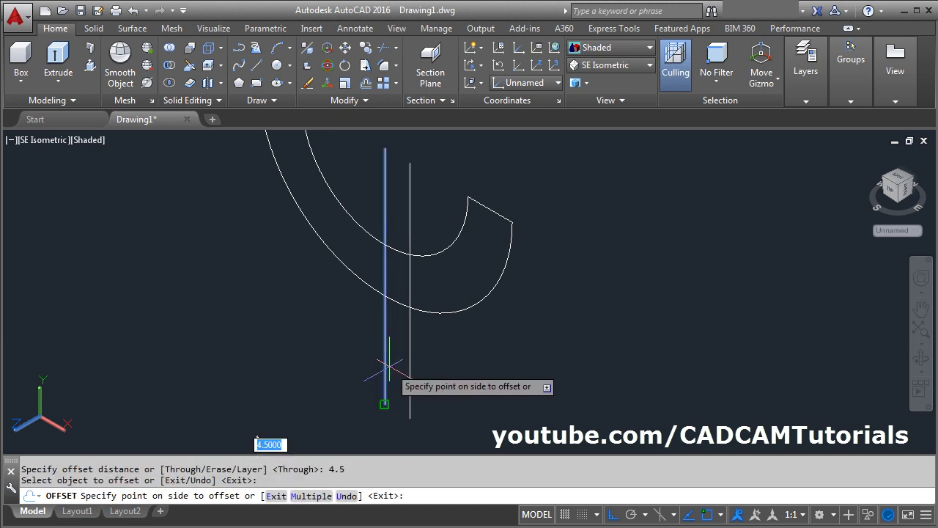
click(455, 405)
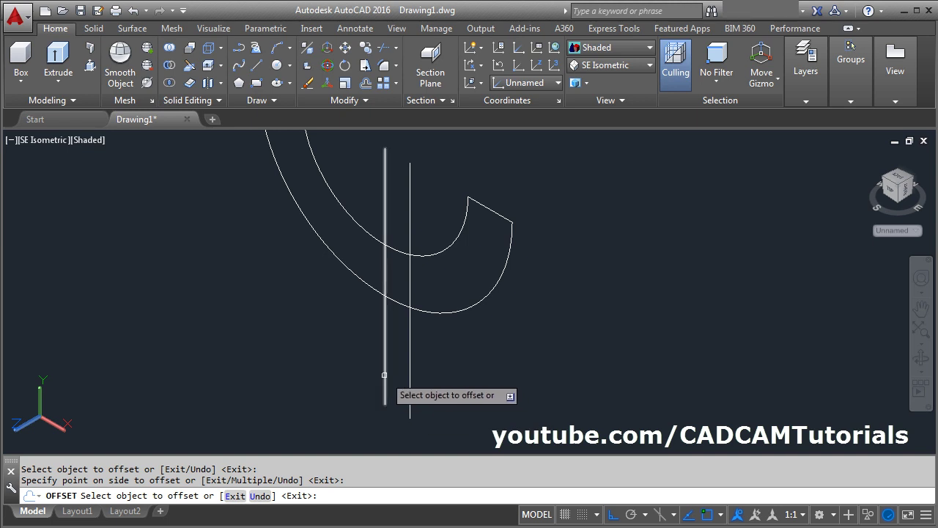
click(384, 374)
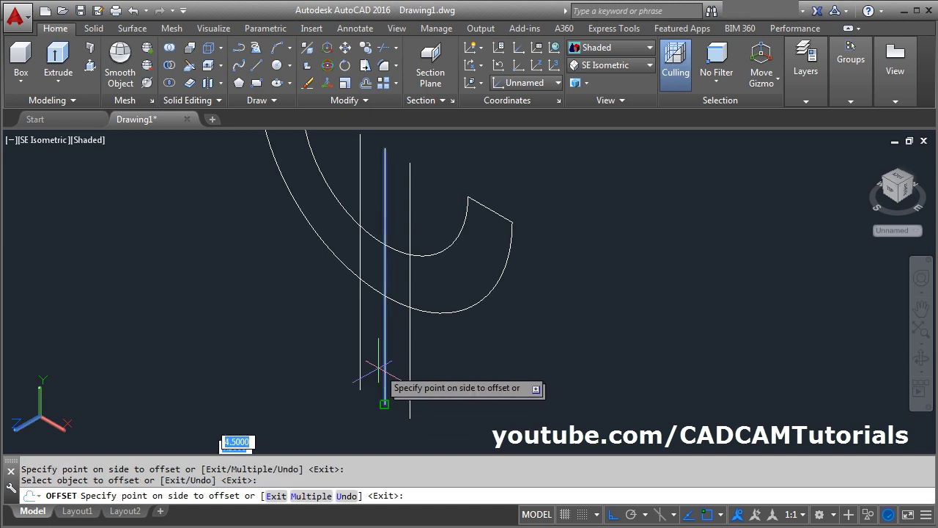
click(308, 331)
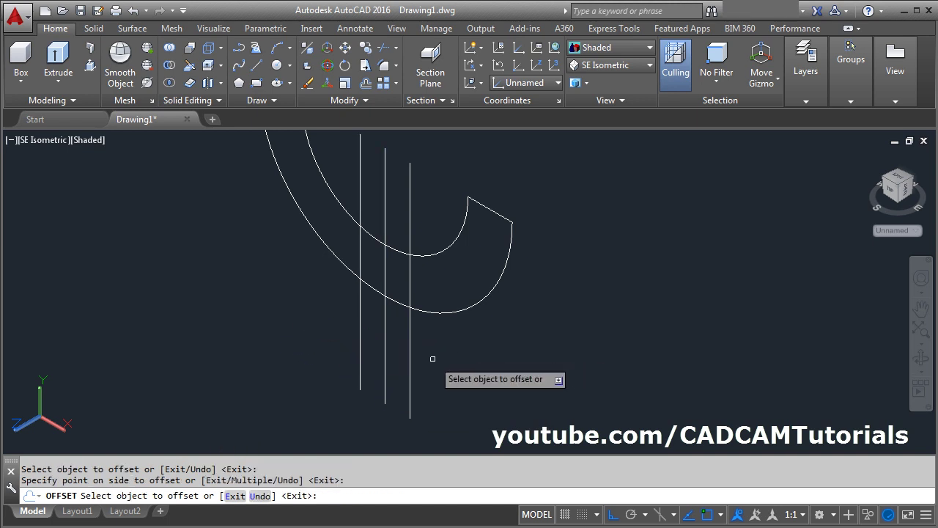
key(Return)
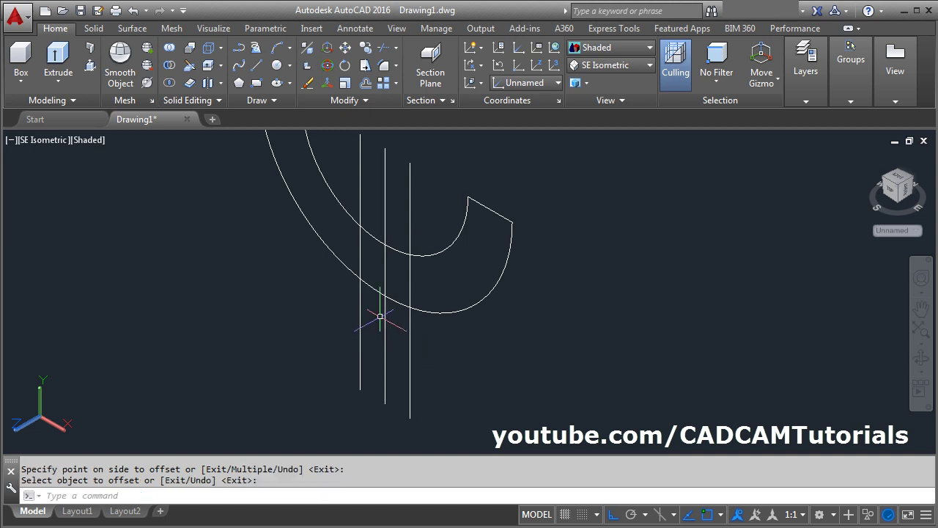
Draw a line joining the bottom ends of the left and right offset lines.
click(257, 65)
click(360, 394)
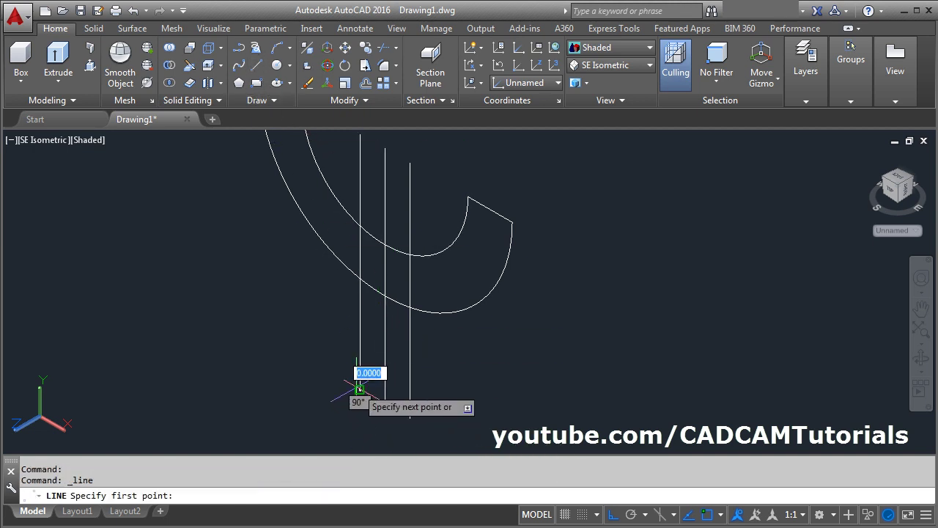
click(410, 417)
key(Return)
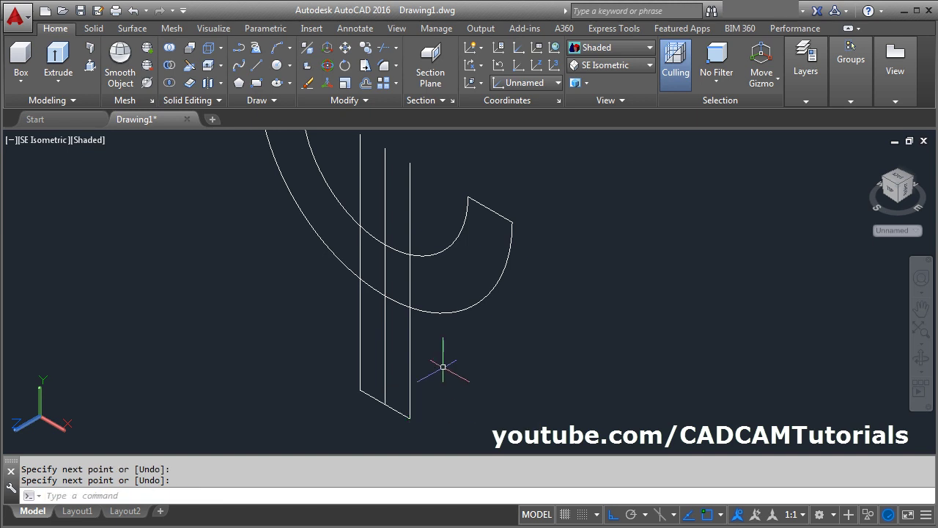
scroll(476, 363, down, 3)
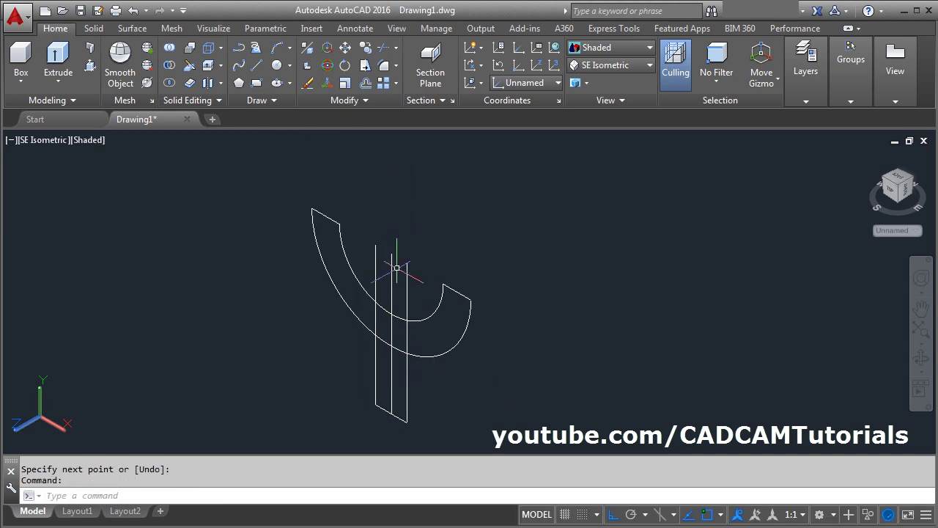
Erase the middle vertical line with the E command.
text(E)
key(Return)
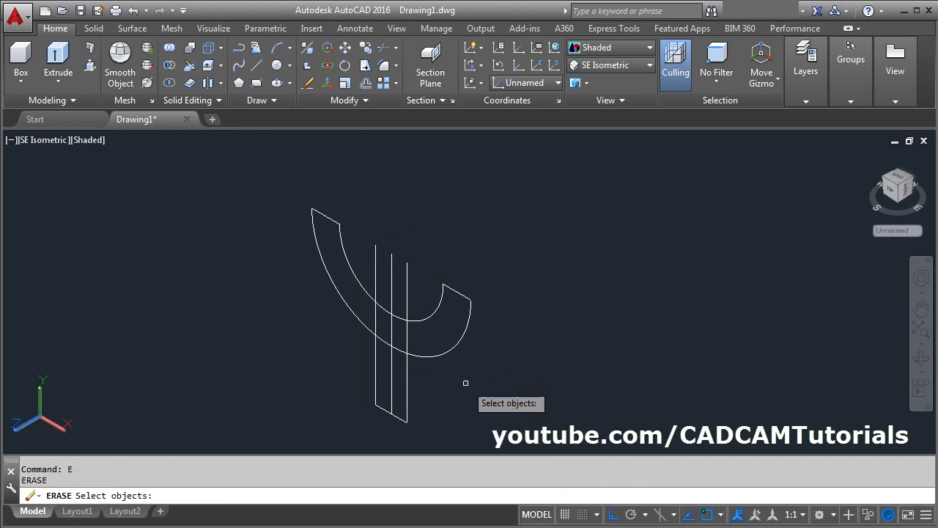
click(392, 382)
key(Return)
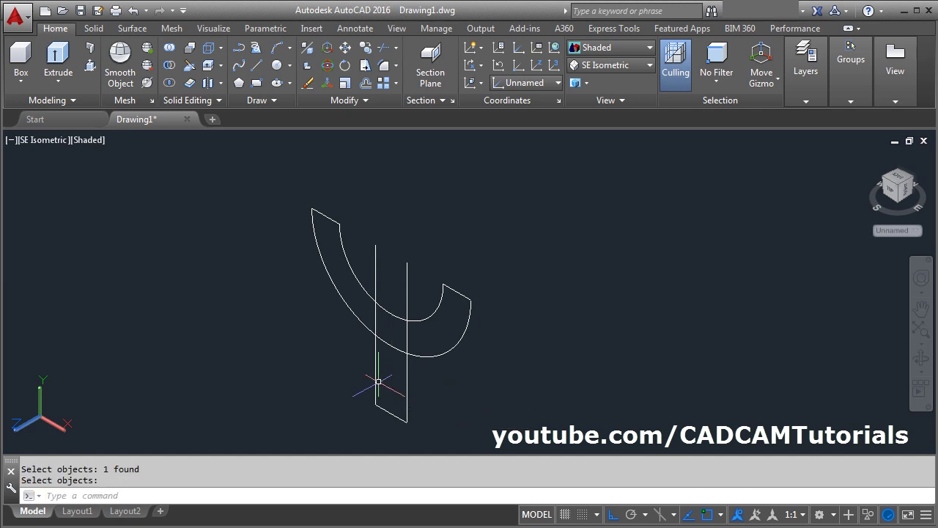
scroll(360, 366, up, 2)
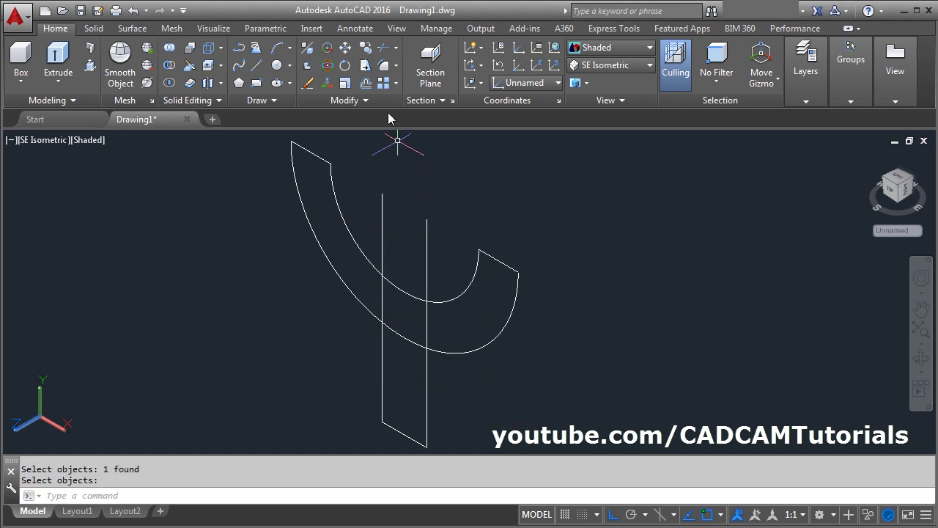
Trim the vertical line tops, the outer arc between them and the right line's inner piece.
click(382, 48)
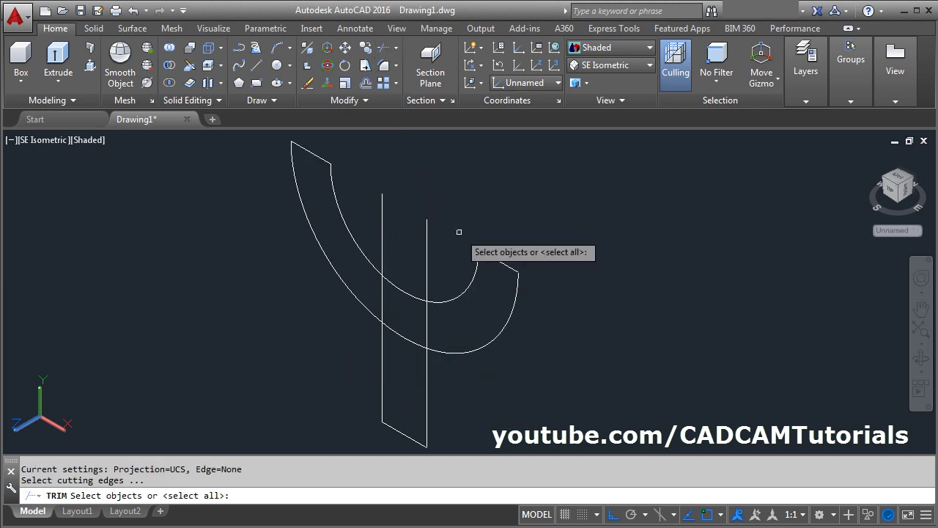
key(Return)
click(427, 242)
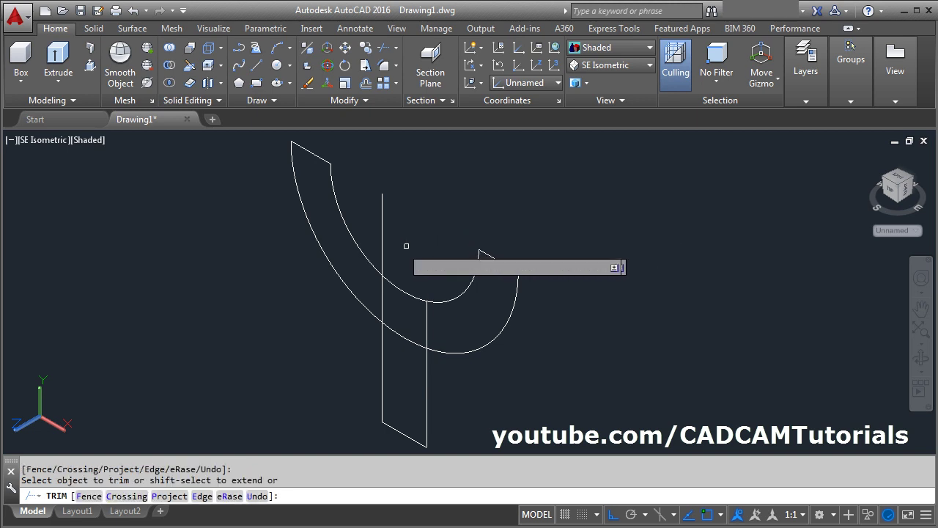
click(381, 243)
click(380, 294)
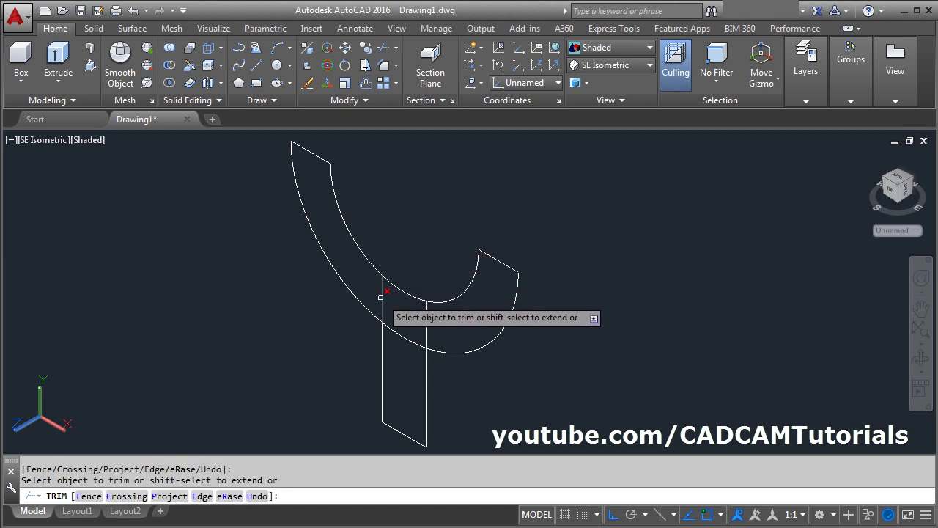
click(403, 335)
click(428, 325)
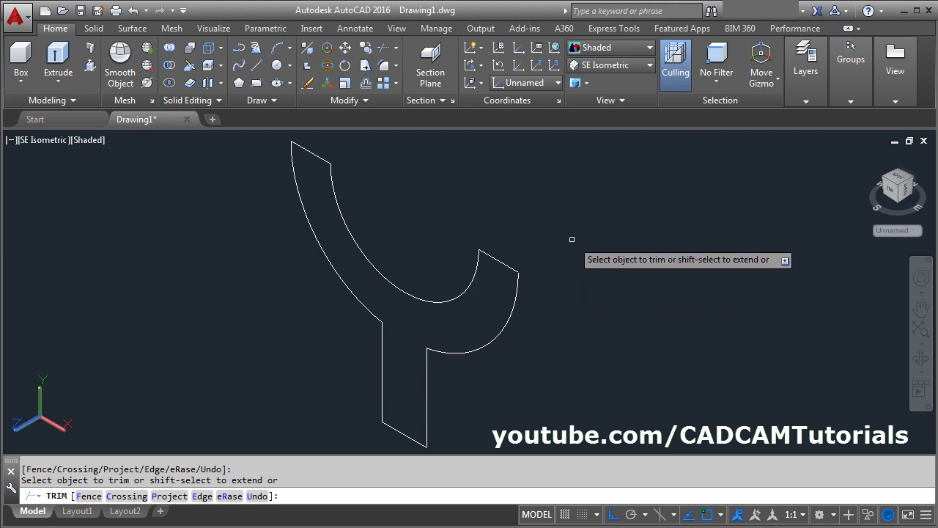
key(Return)
scroll(464, 227, down, 2)
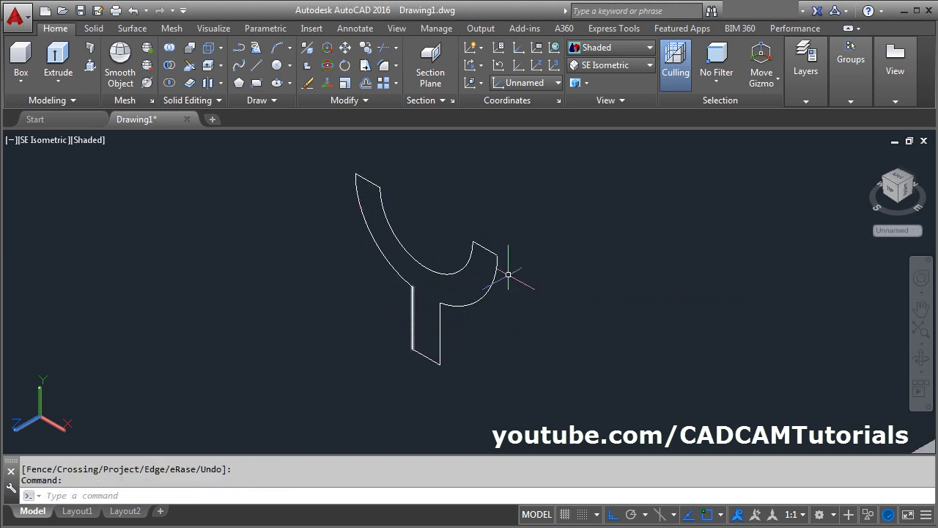
key(alt+Tab)
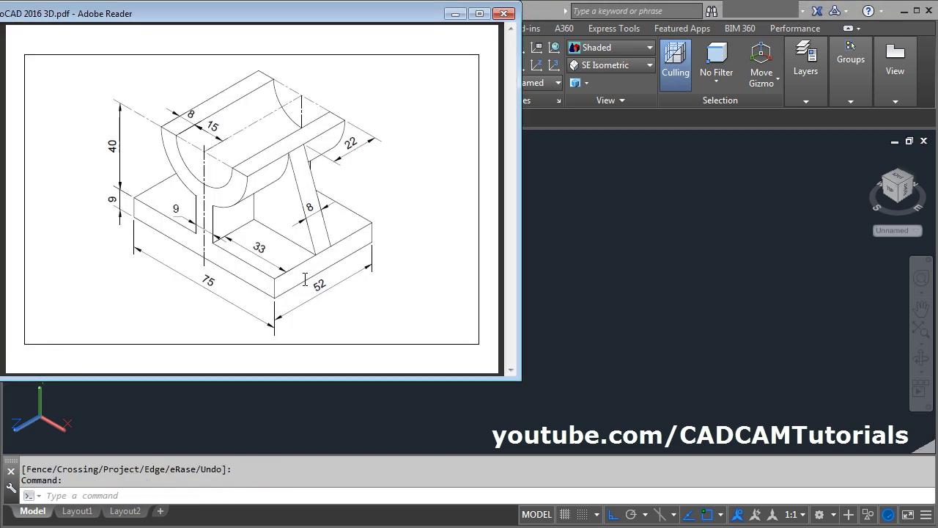
Press-pull the area inside the Y-shaped profile to a depth of 52.
click(631, 264)
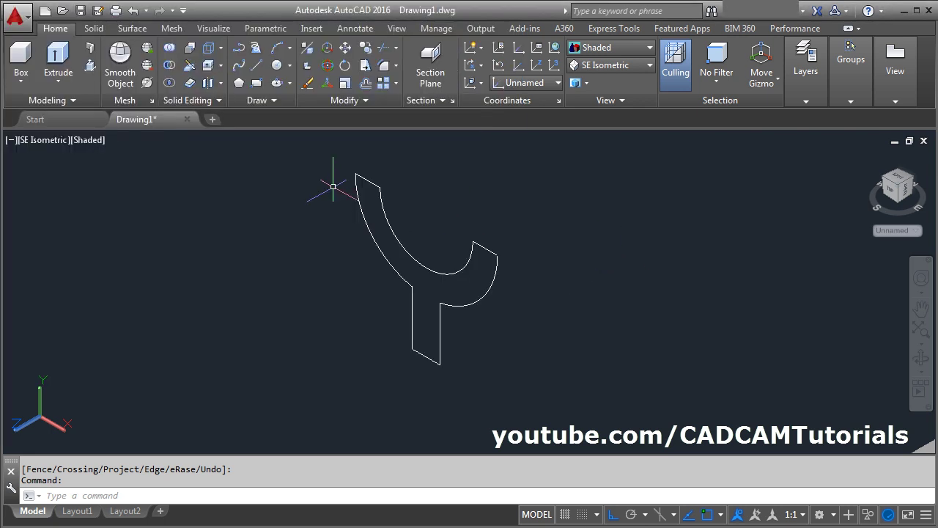
click(90, 66)
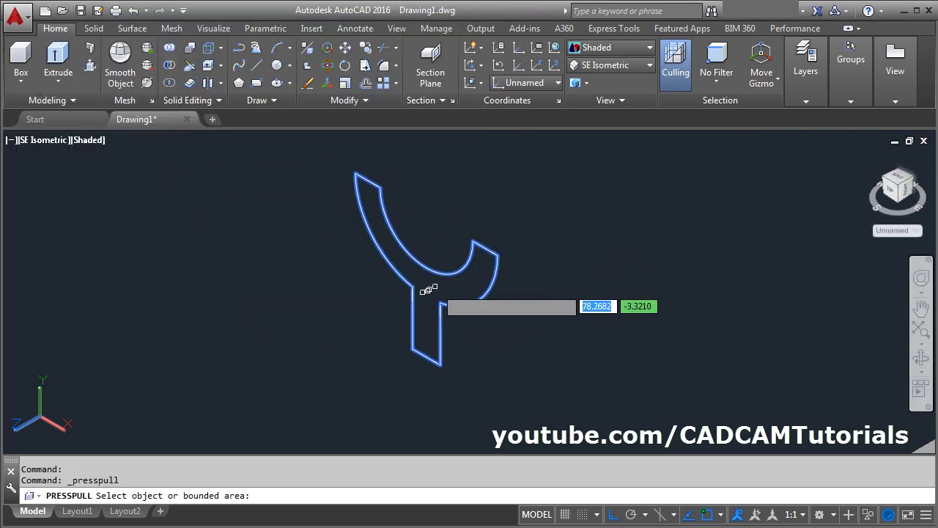
click(428, 290)
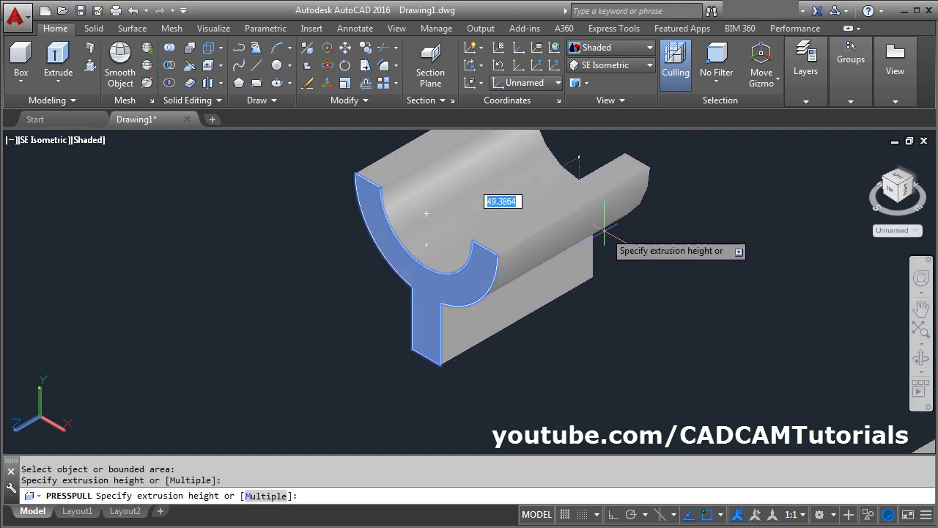
key(Return)
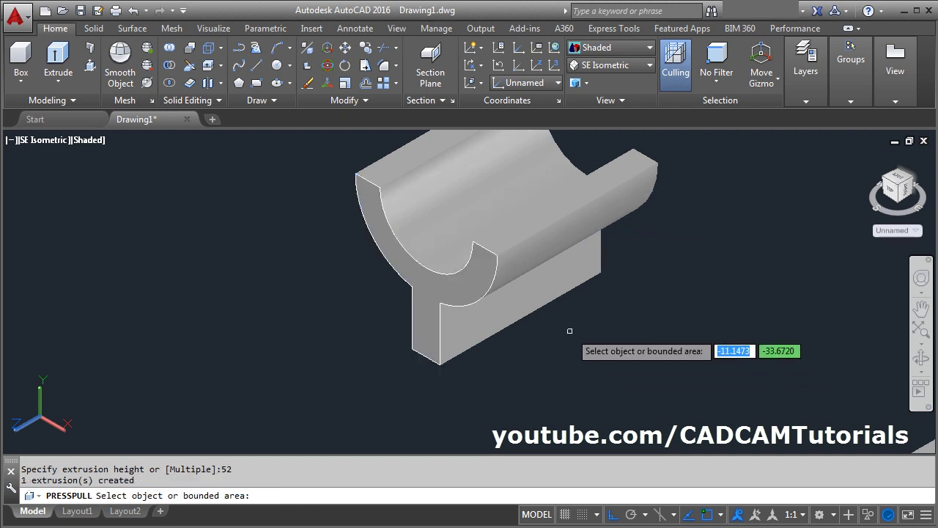
scroll(389, 315, down, 3)
Move the cradle from its bottom corner onto the base plate.
middle_drag(550, 330, 477, 288)
key(Return)
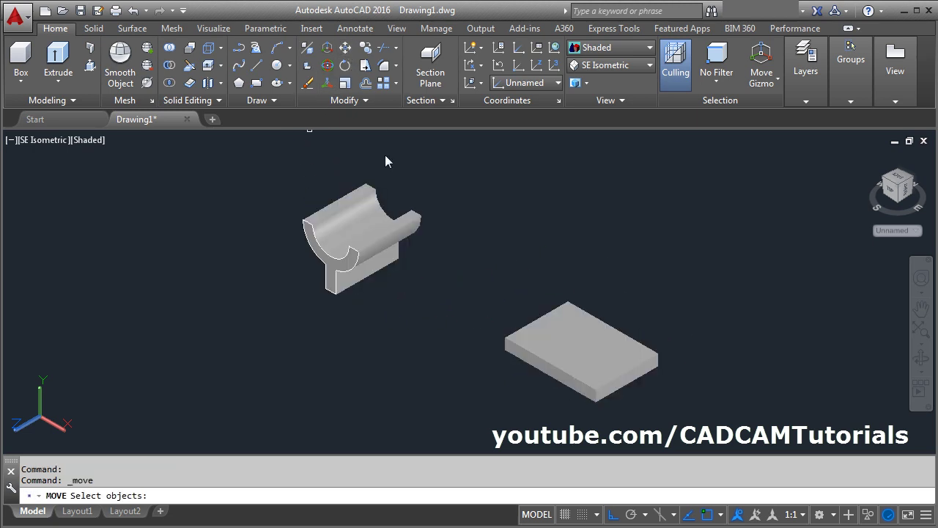
click(334, 212)
key(Return)
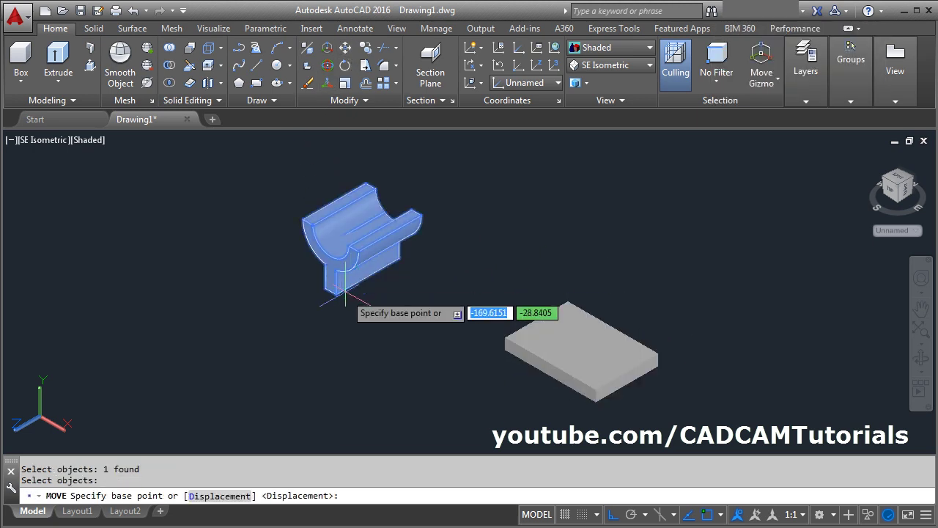
scroll(318, 310, up, 2)
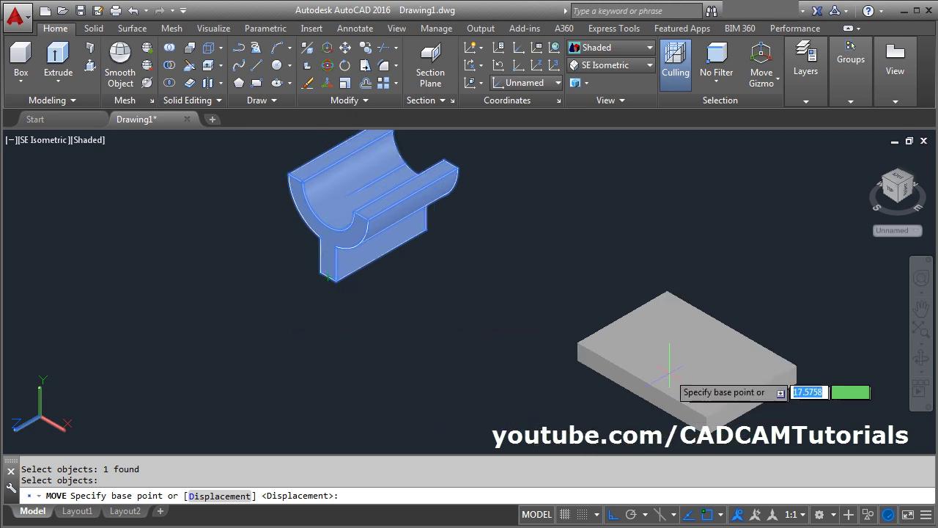
scroll(306, 301, up, 1)
scroll(306, 301, up, 1)
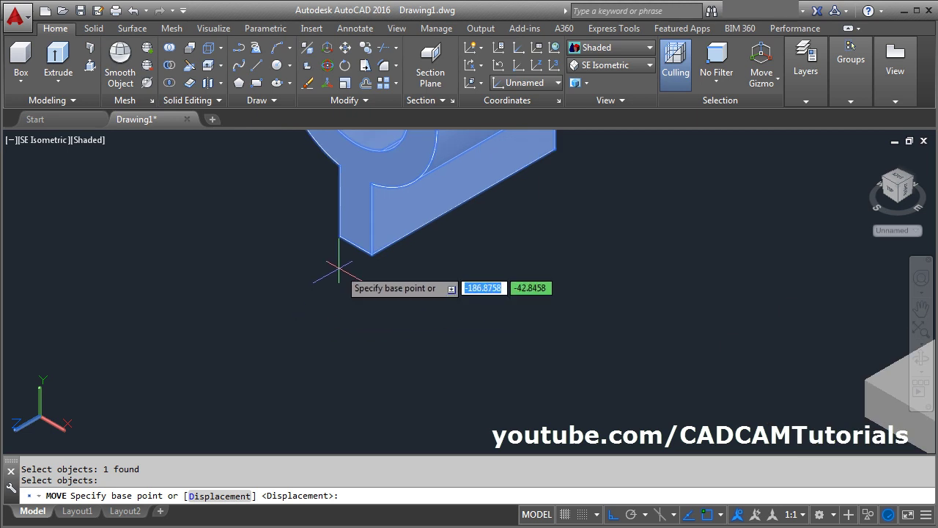
click(356, 248)
scroll(389, 291, down, 3)
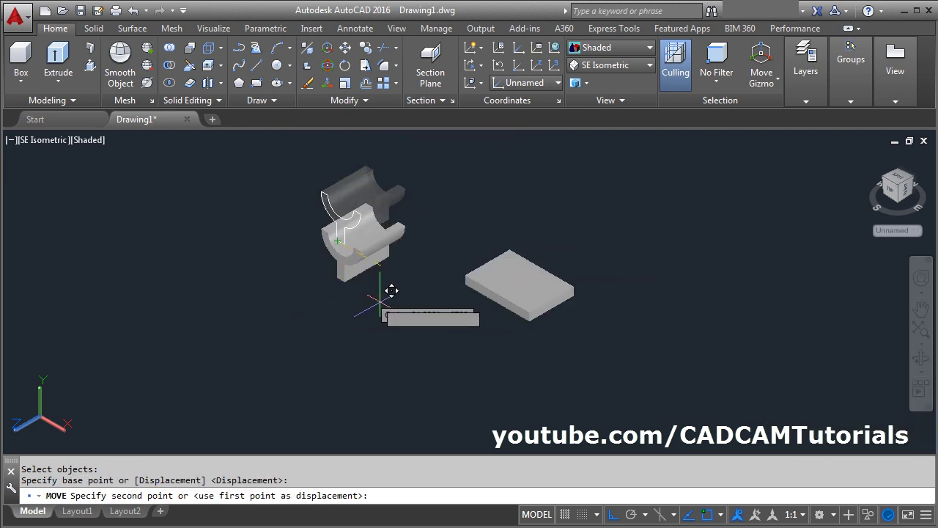
scroll(446, 279, up, 4)
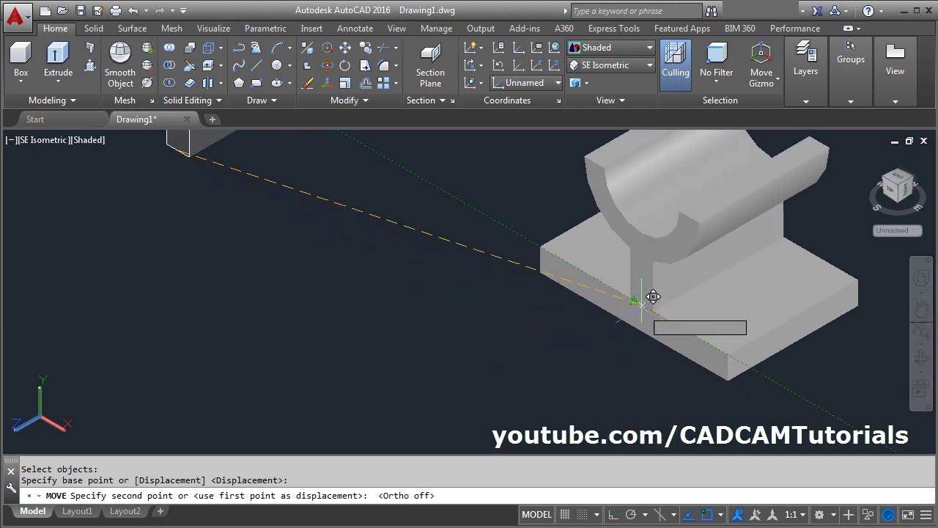
click(645, 289)
Compare the assembled support with the reference PDF, then return to AutoCAD.
scroll(388, 310, down, 2)
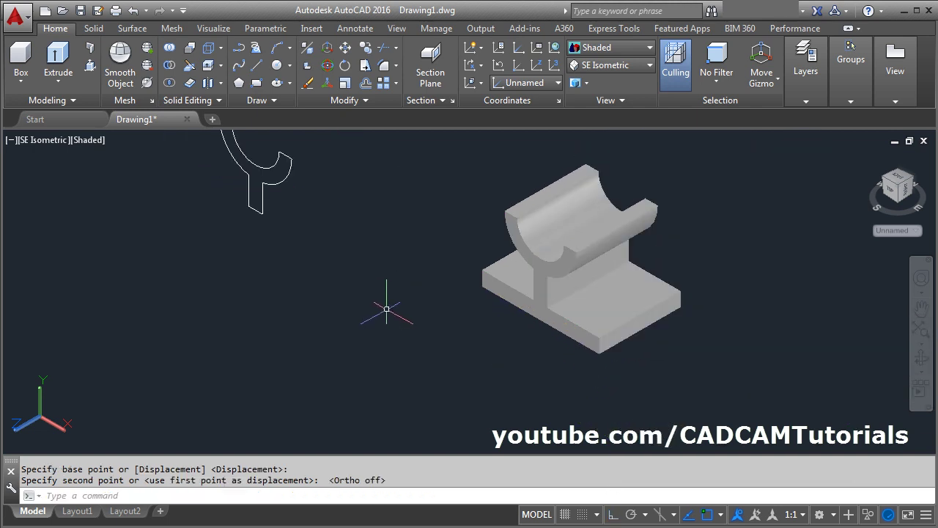
key(alt+Tab)
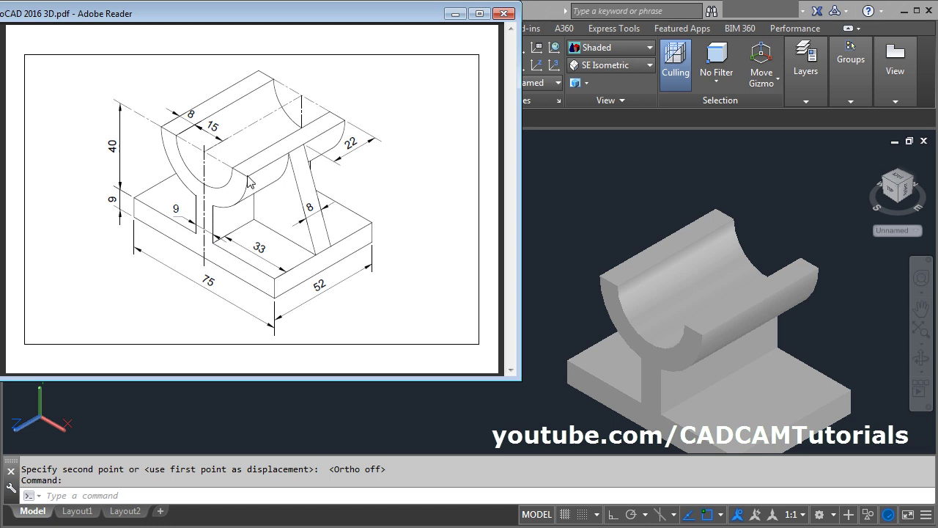
click(594, 198)
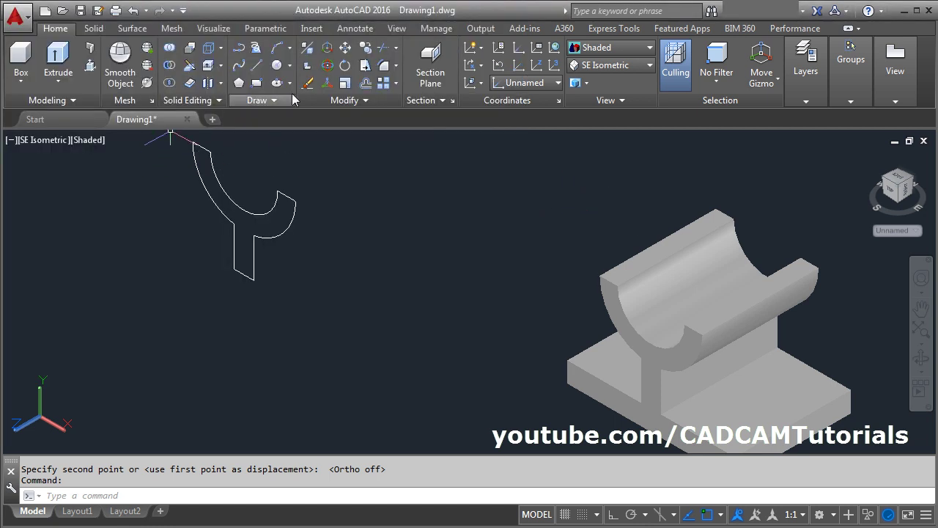
Draw the triangular rib outline with a 33-unit ortho line from the profile's lower corner to the arc end.
click(255, 67)
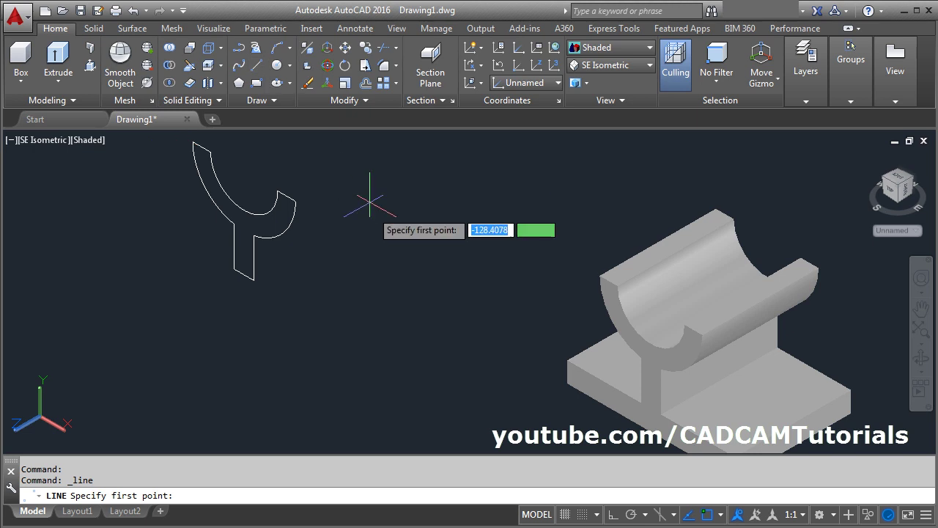
click(254, 280)
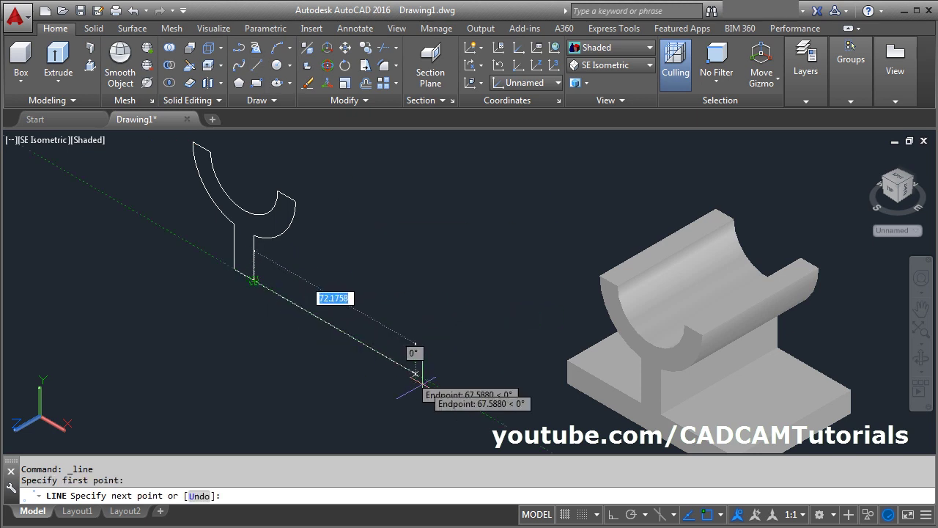
click(612, 515)
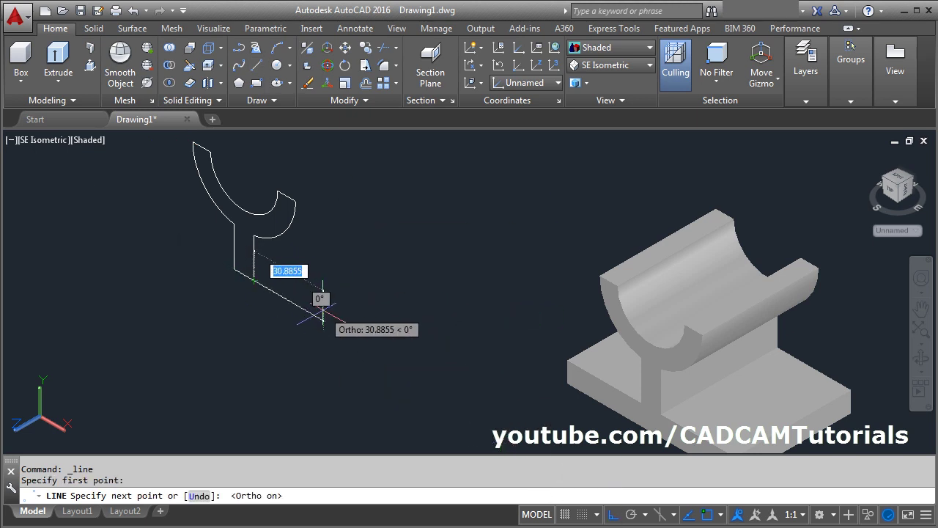
text(33)
key(Return)
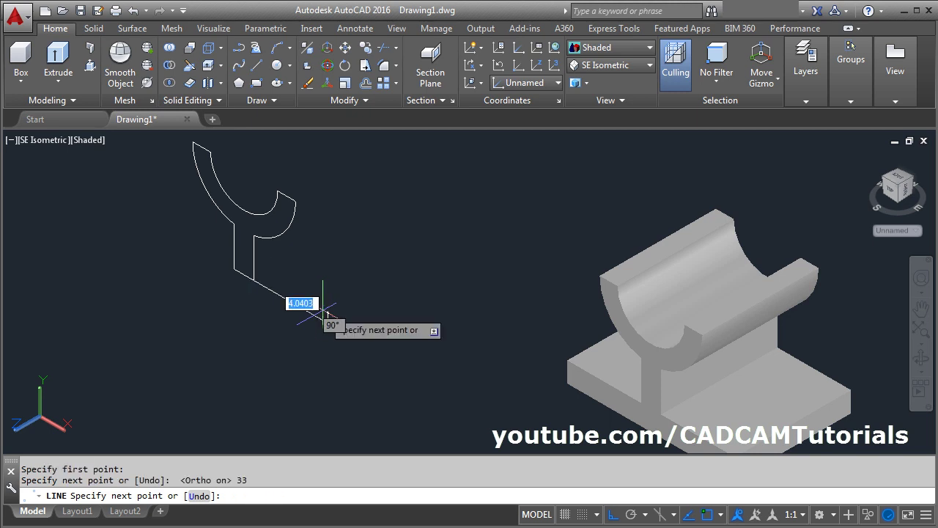
click(295, 200)
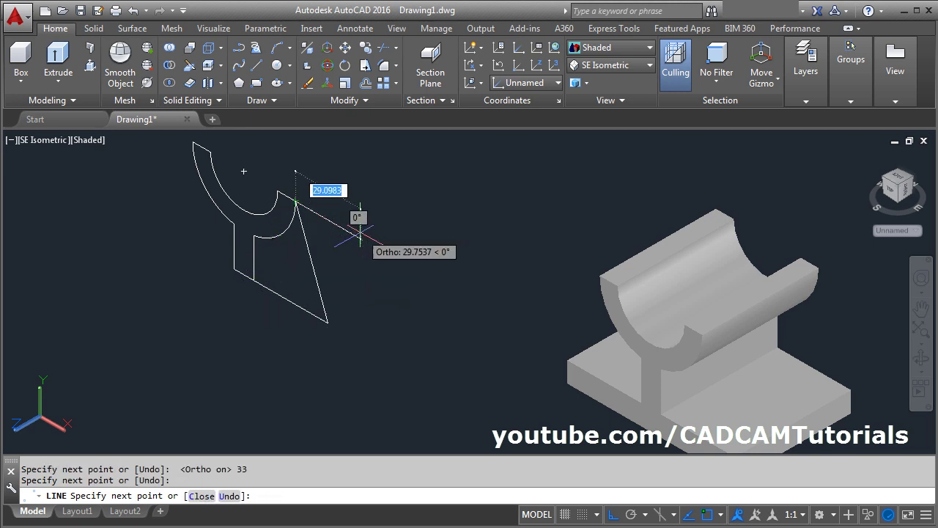
key(Return)
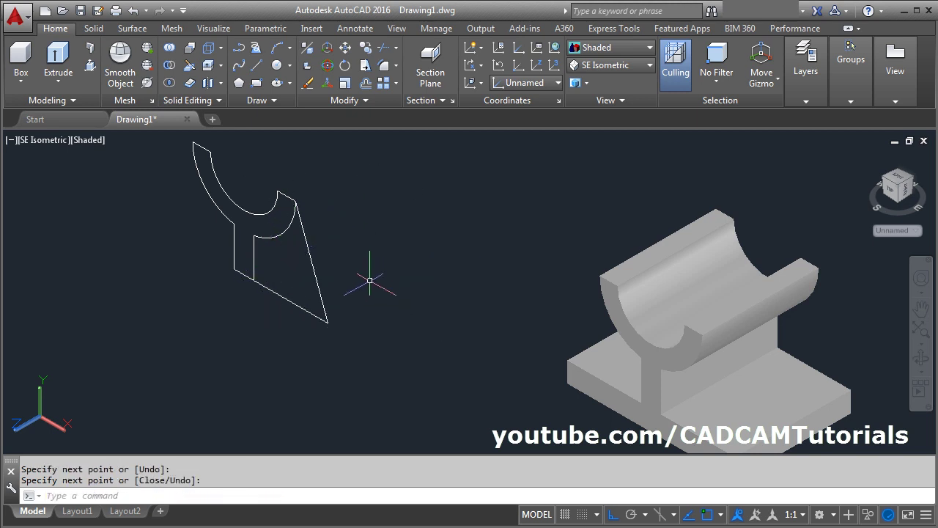
Press-pull the rib outline 8 units into a gusset solid.
click(89, 68)
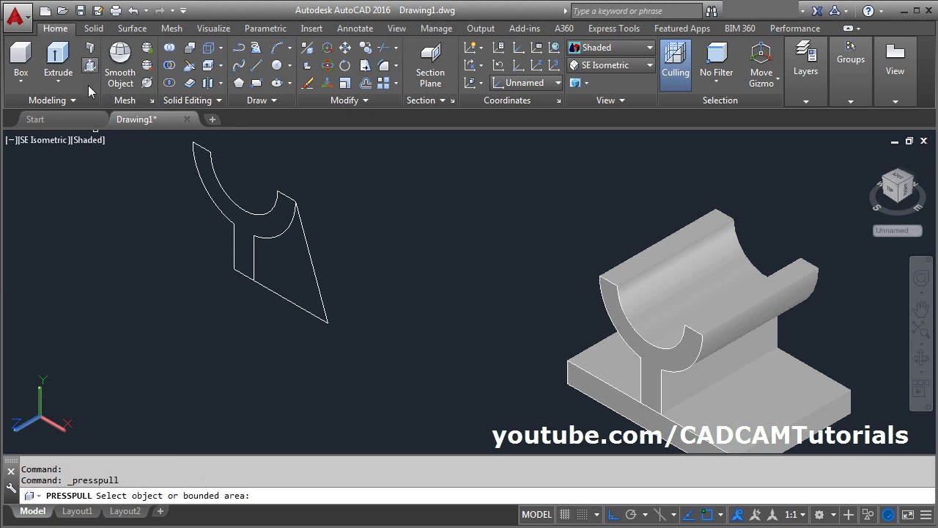
click(282, 279)
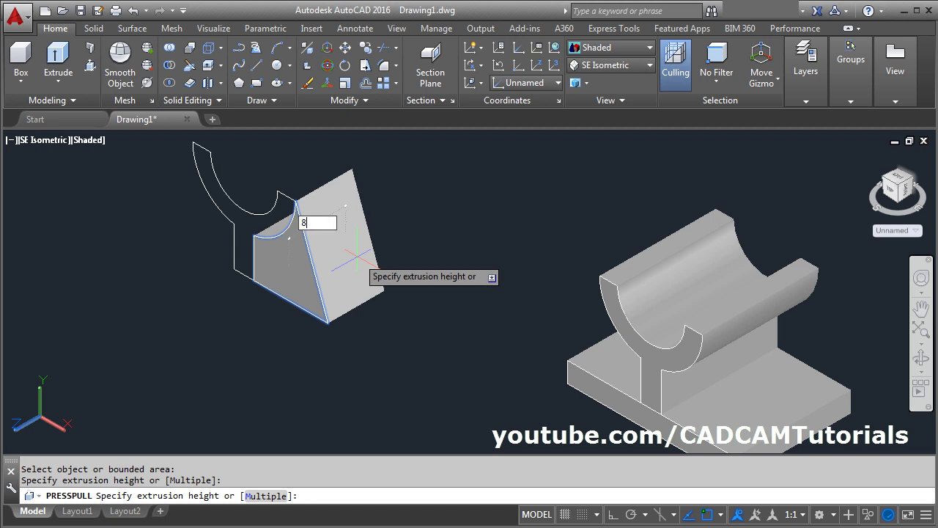
key(Return)
key(Return)
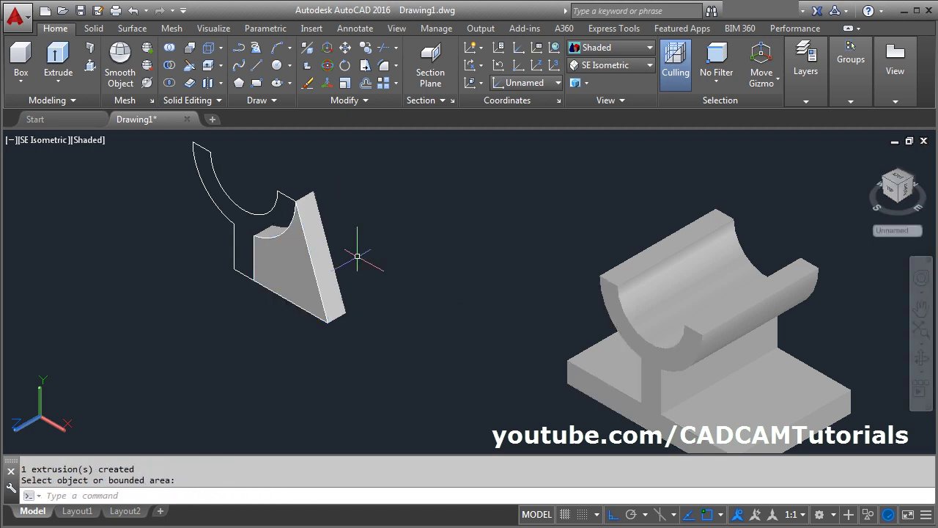
middle_drag(373, 274, 354, 254)
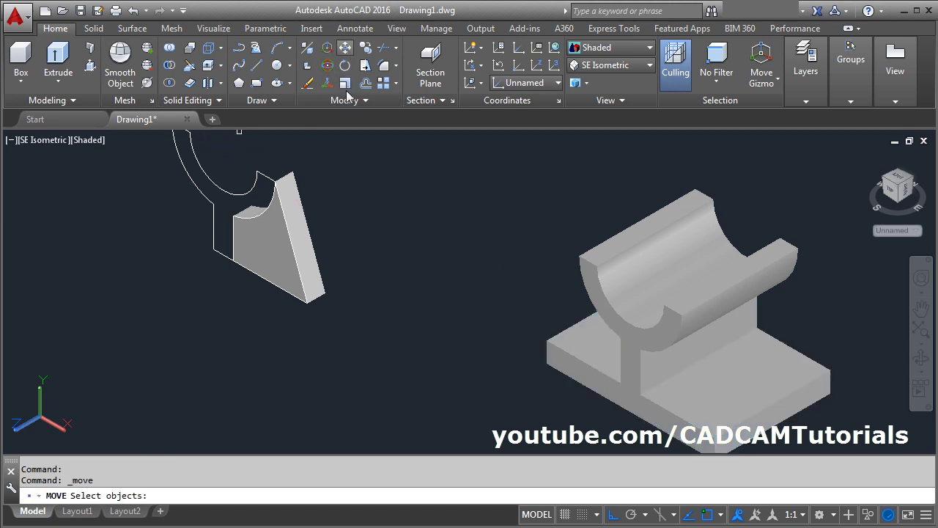
Move the rib from its bottom corner to the base plate's midpoint.
click(304, 234)
key(Return)
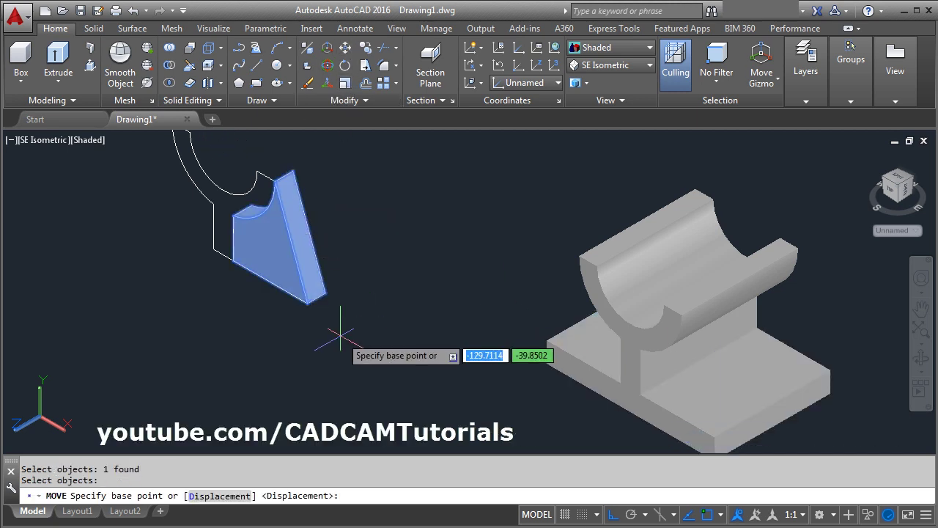
click(317, 299)
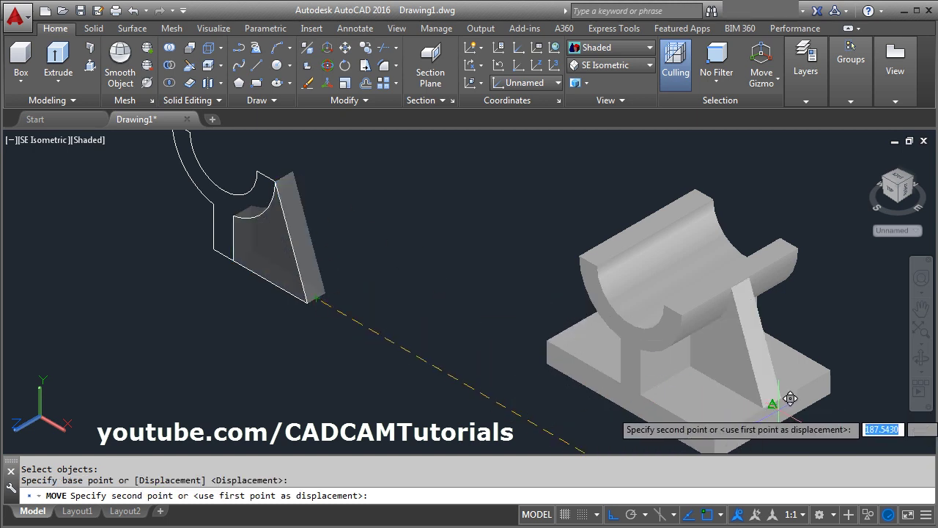
click(779, 402)
middle_drag(549, 377, 455, 342)
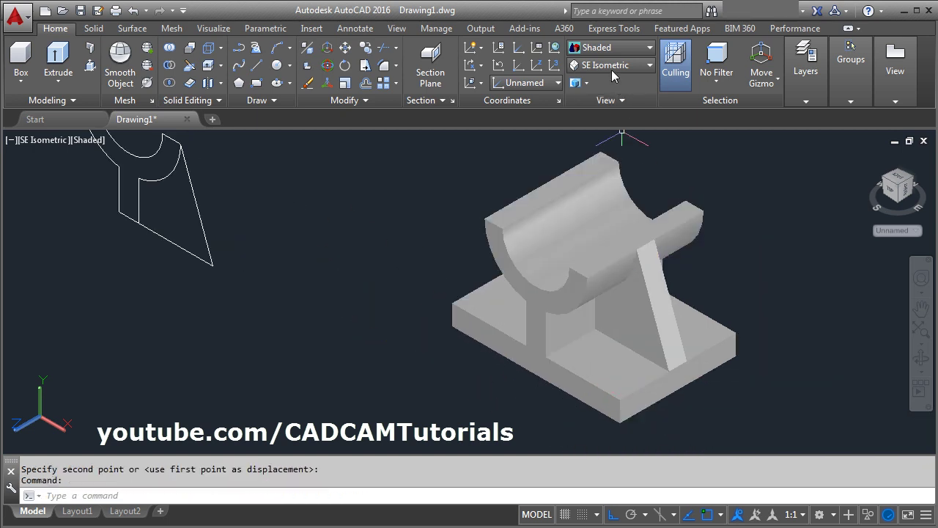
Switch the visual style to Shaded with edges.
click(598, 47)
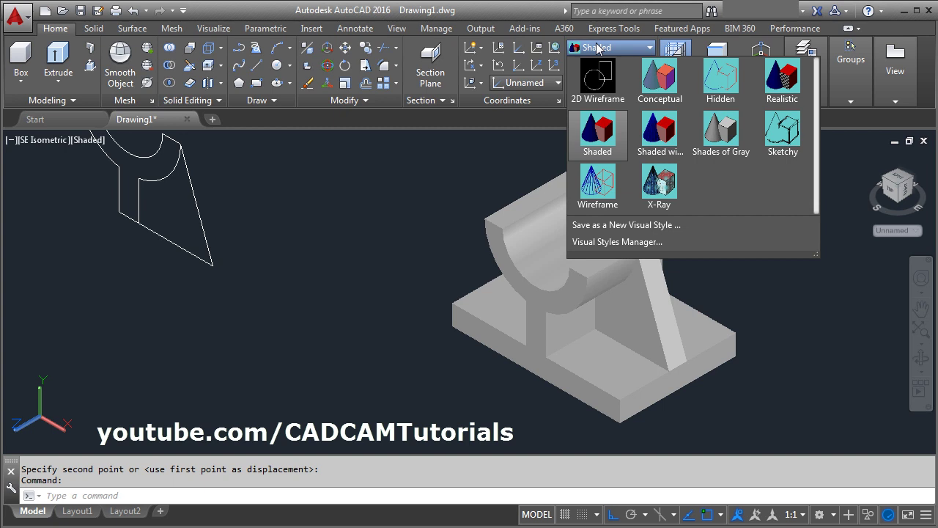
click(659, 134)
scroll(329, 297, down, 3)
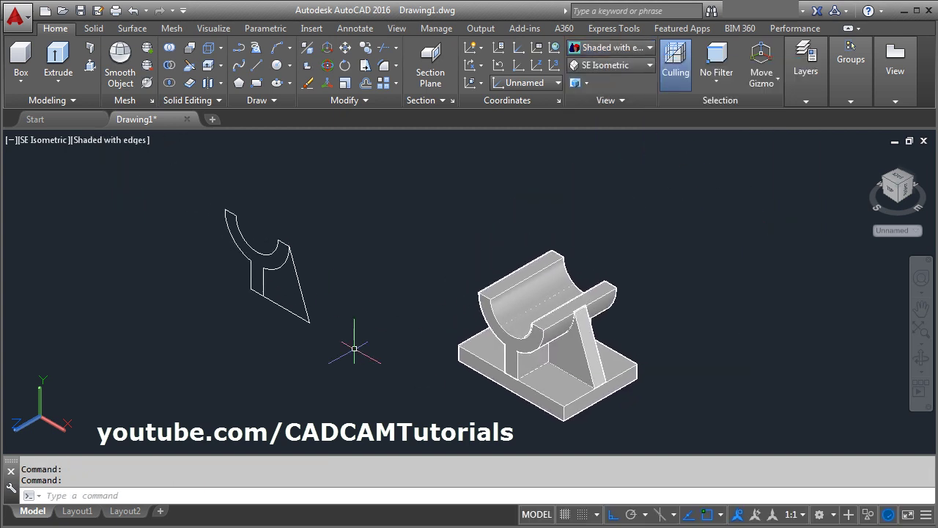
Erase the leftover 2D profile outlines with a crossing window.
key(Return)
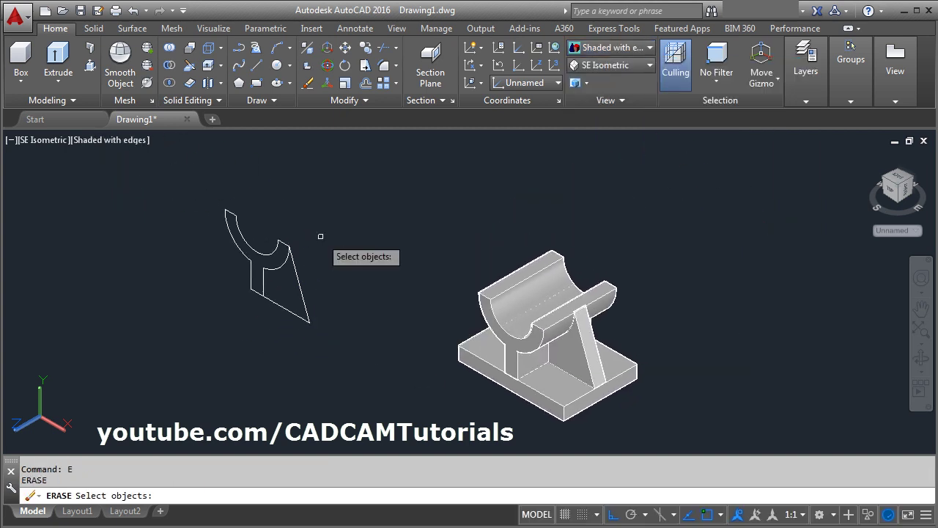
click(335, 172)
click(155, 394)
key(Return)
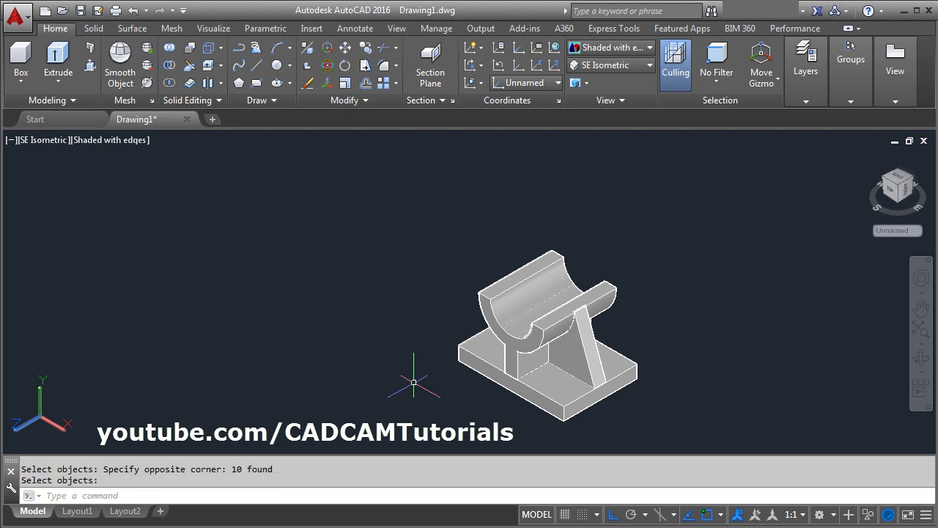
mouse_move(415, 379)
middle_down()
mouse_move(446, 349)
mouse_move(513, 366)
mouse_move(558, 393)
middle_up()
key(Escape)
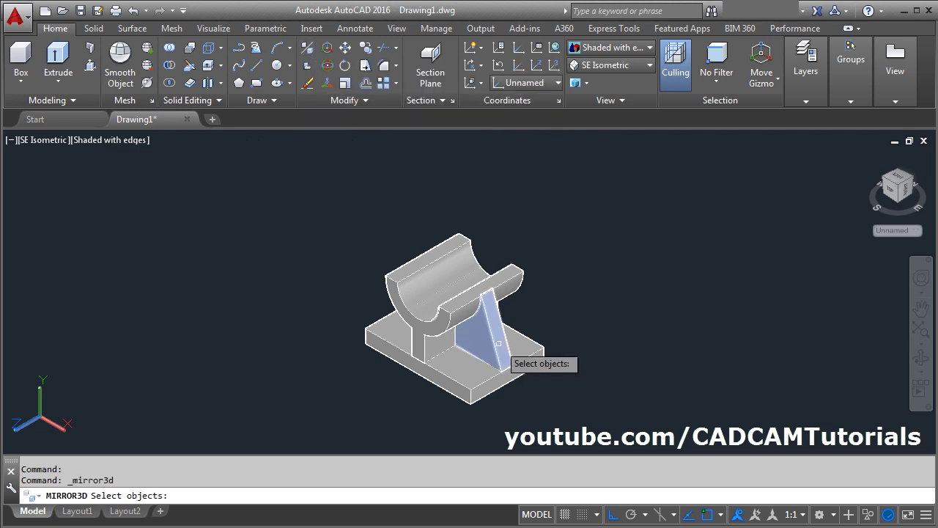
Mirror3D the rib through the plate midpoint, arc centre and a third point, keeping the original.
click(462, 339)
key(Return)
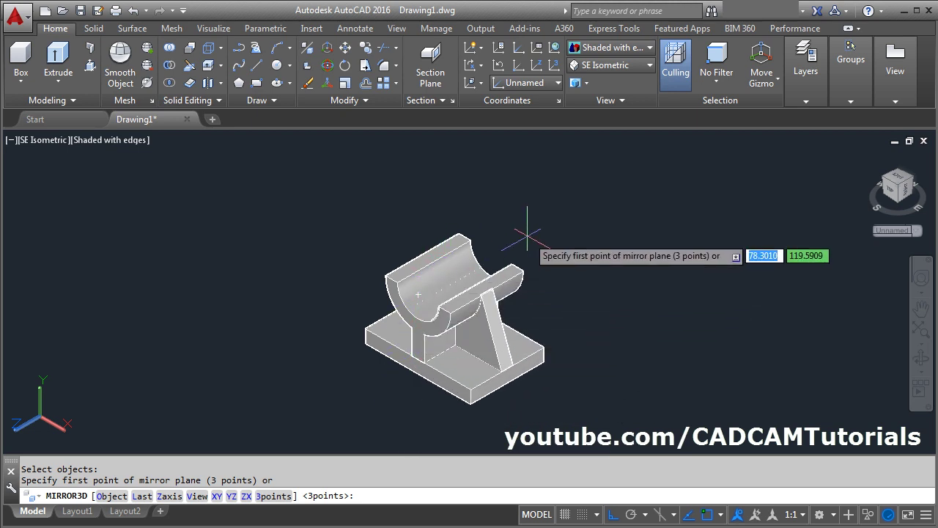
click(272, 496)
scroll(389, 419, up, 3)
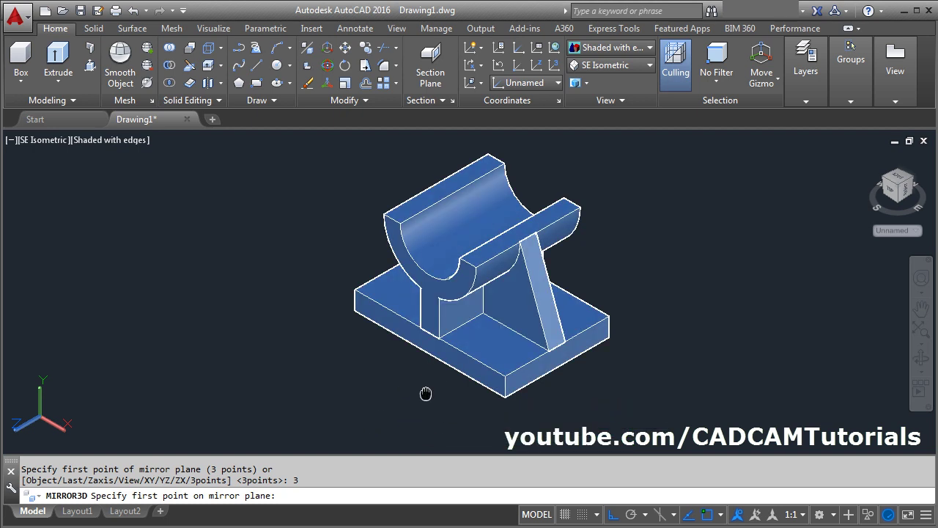
middle_drag(425, 394, 387, 436)
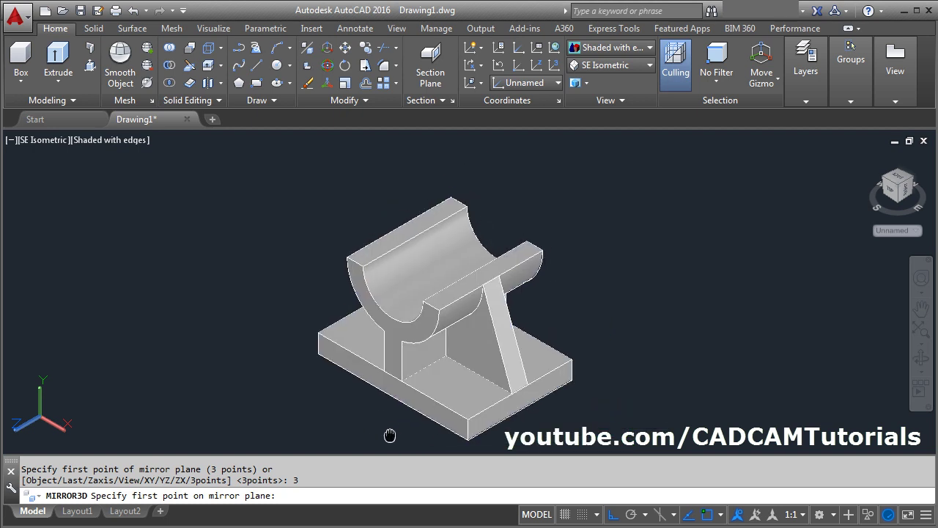
click(392, 396)
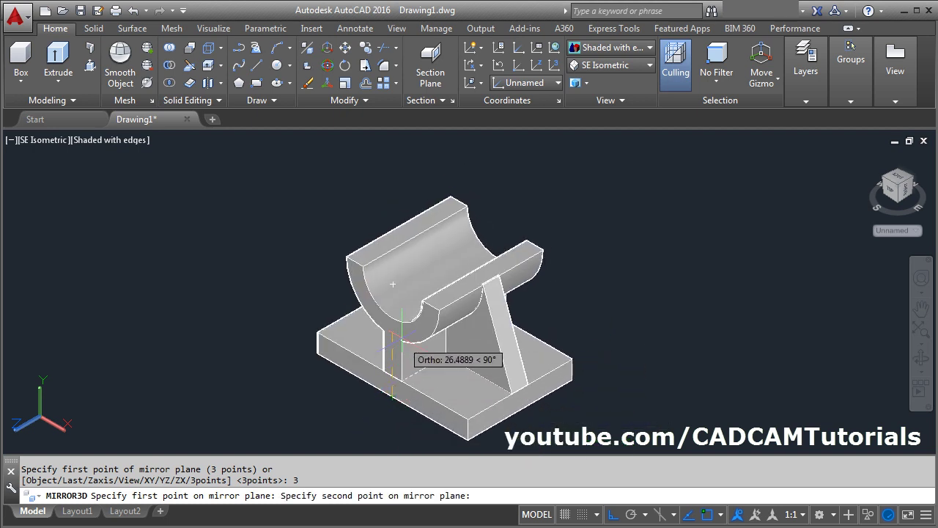
click(393, 284)
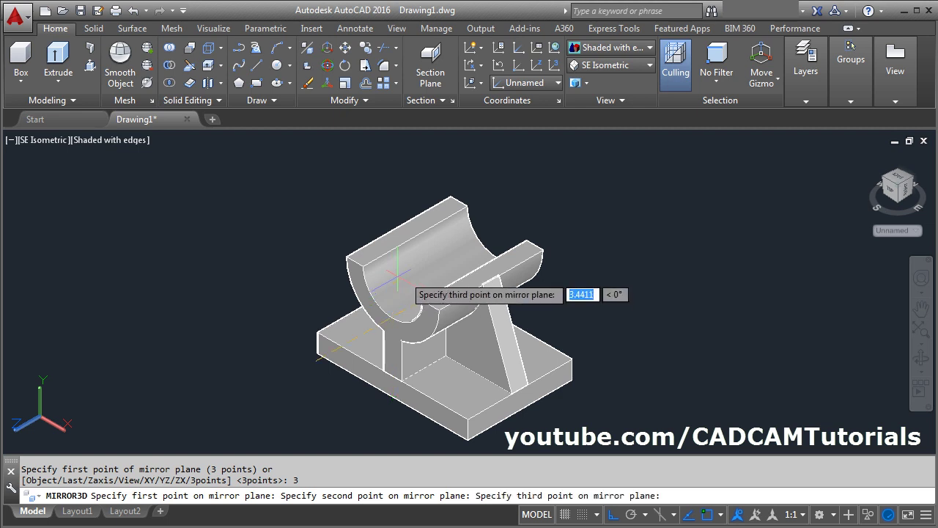
click(499, 222)
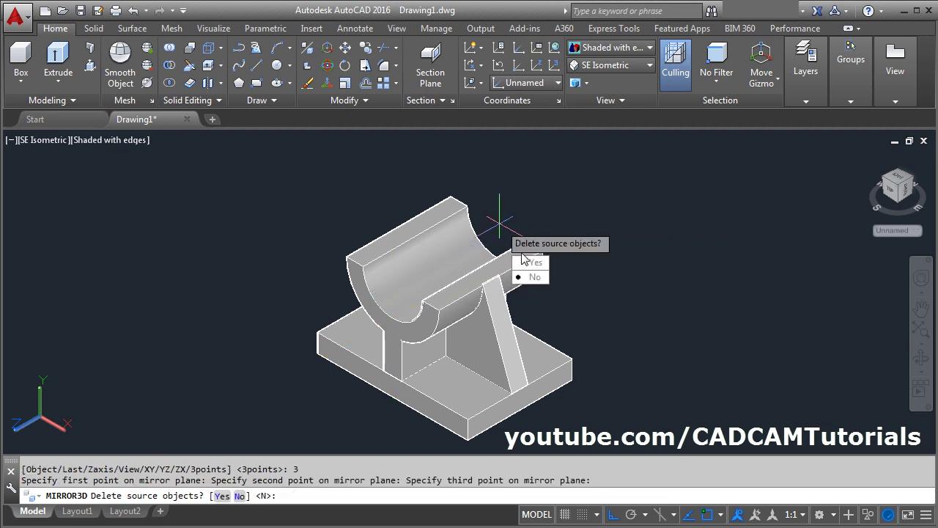
click(537, 277)
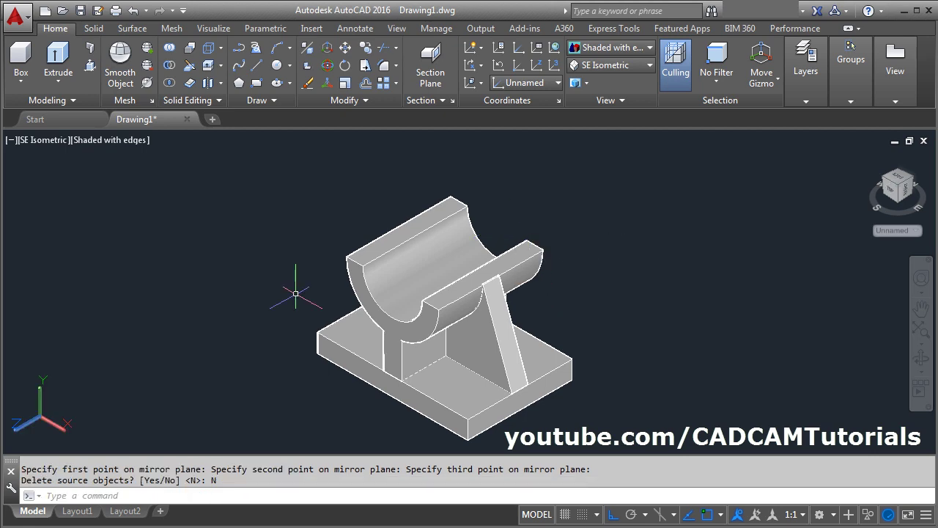
shift+middle_drag(295, 293, 440, 355)
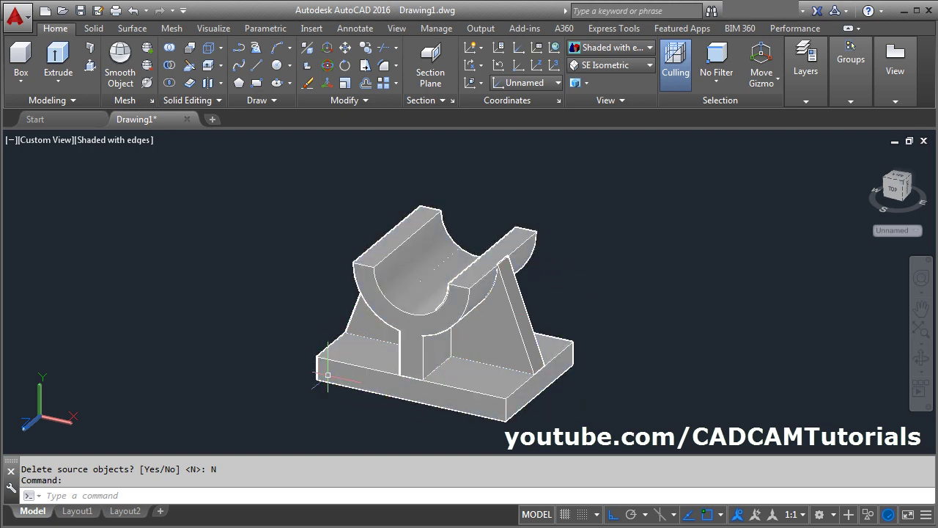
Union all four solids into one with a selection window.
click(171, 49)
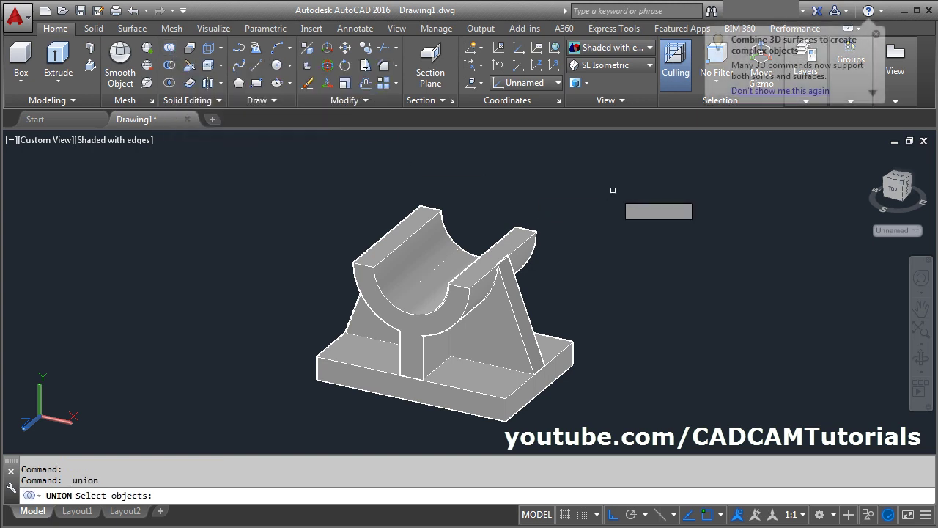
click(671, 157)
click(293, 414)
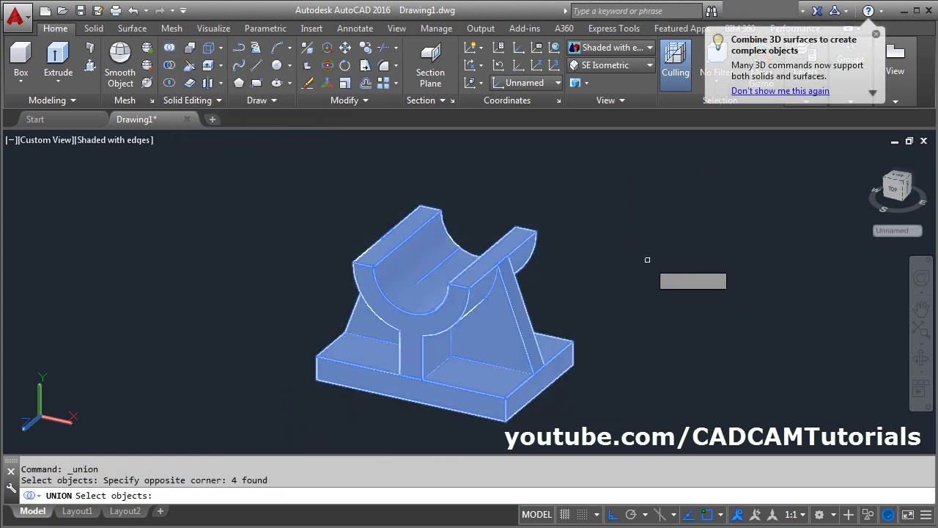
key(Return)
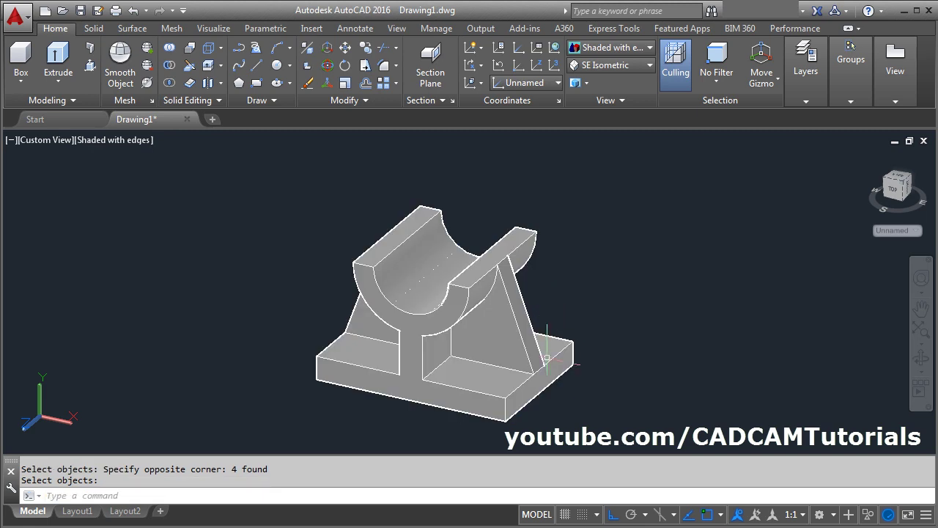
shift+middle_drag(485, 297, 476, 389)
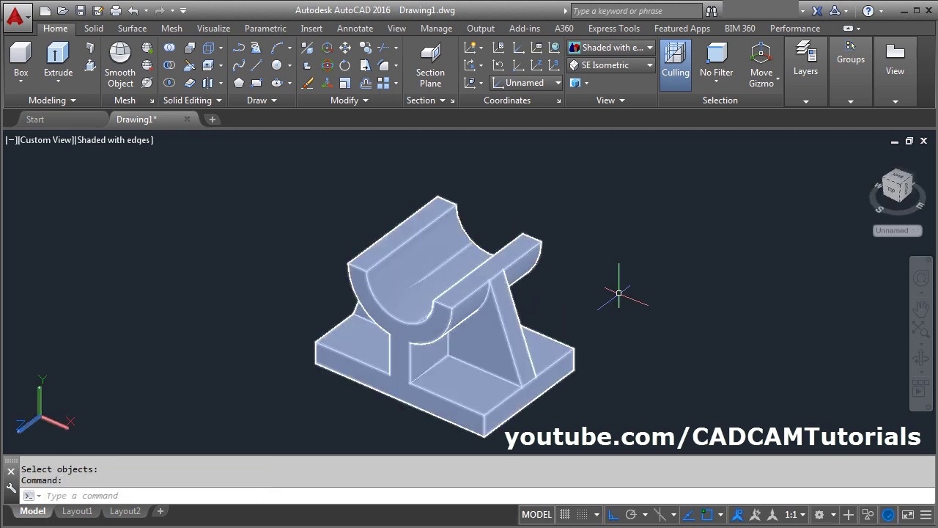
Switch to the SE Isometric view.
click(614, 65)
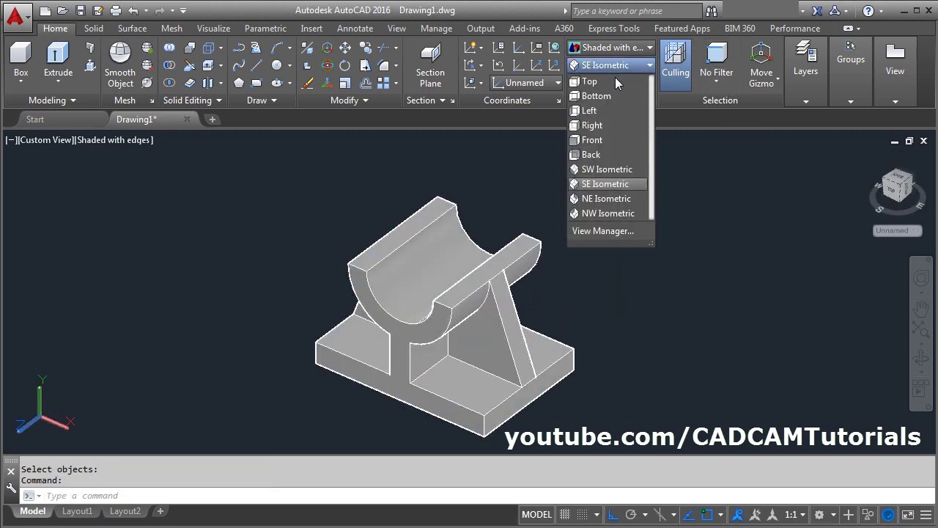
click(595, 185)
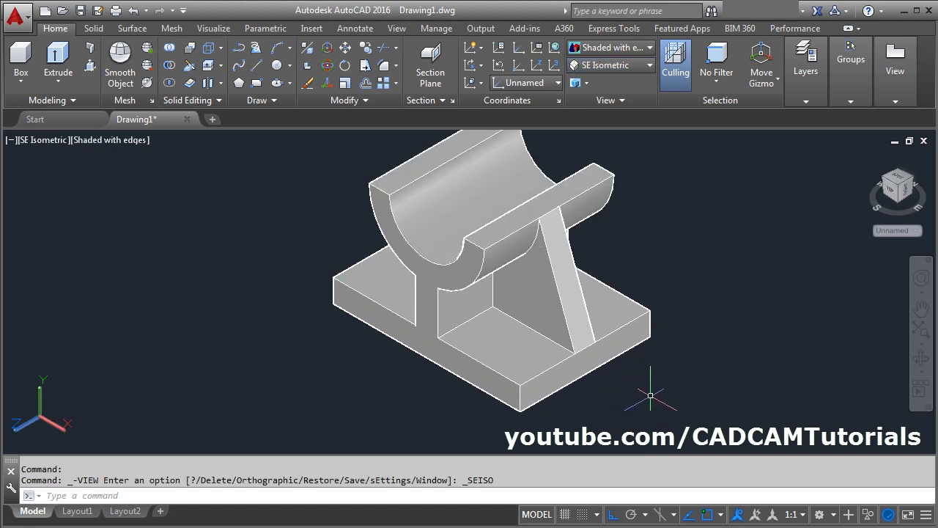
middle_drag(702, 300, 645, 331)
Colour the merged solid Green and bring up the Annotate tools.
click(449, 273)
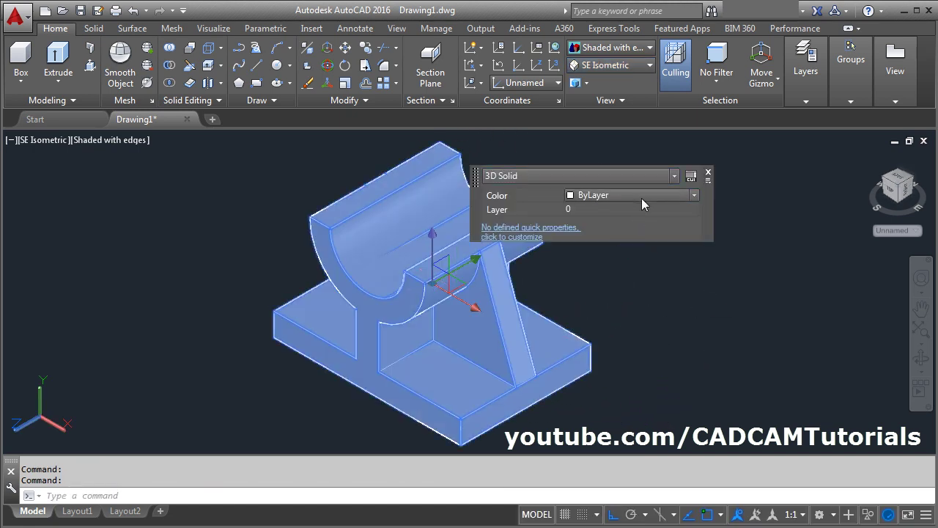
click(641, 198)
click(609, 261)
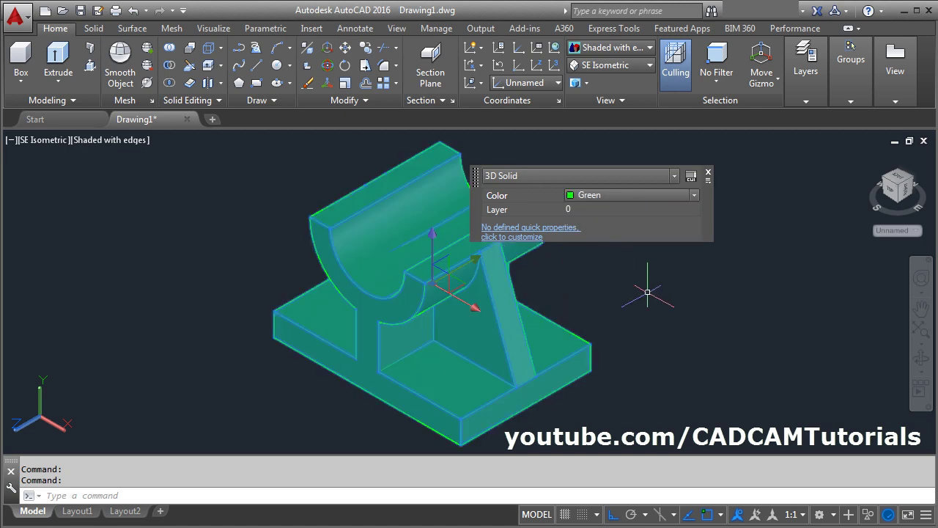
key(Escape)
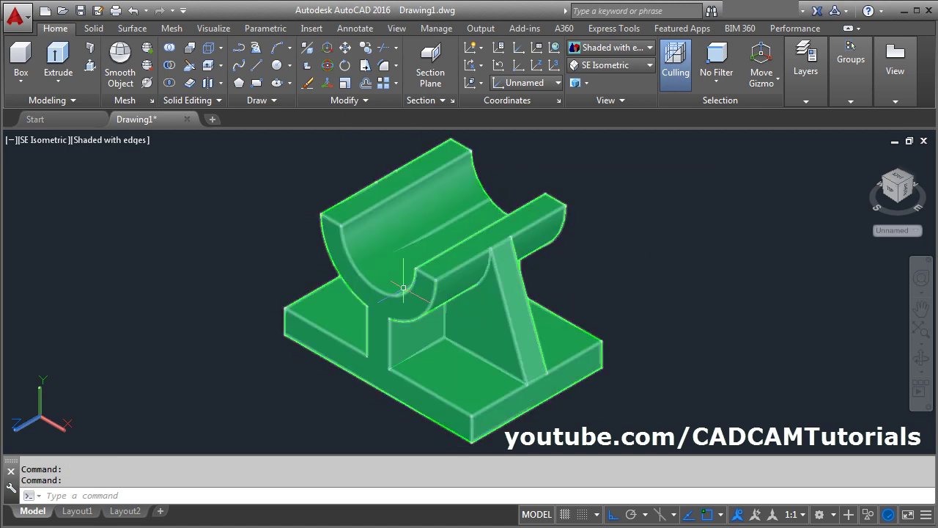
click(356, 29)
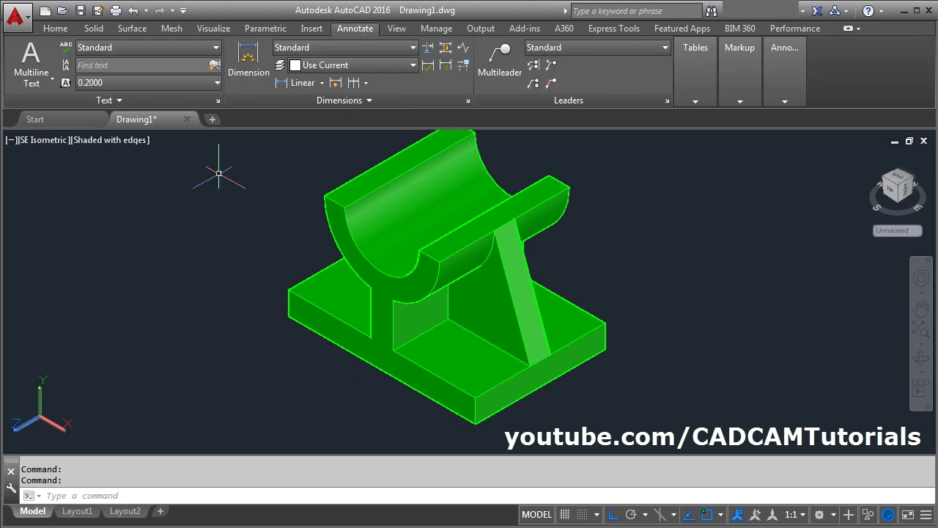
key(alt+Tab)
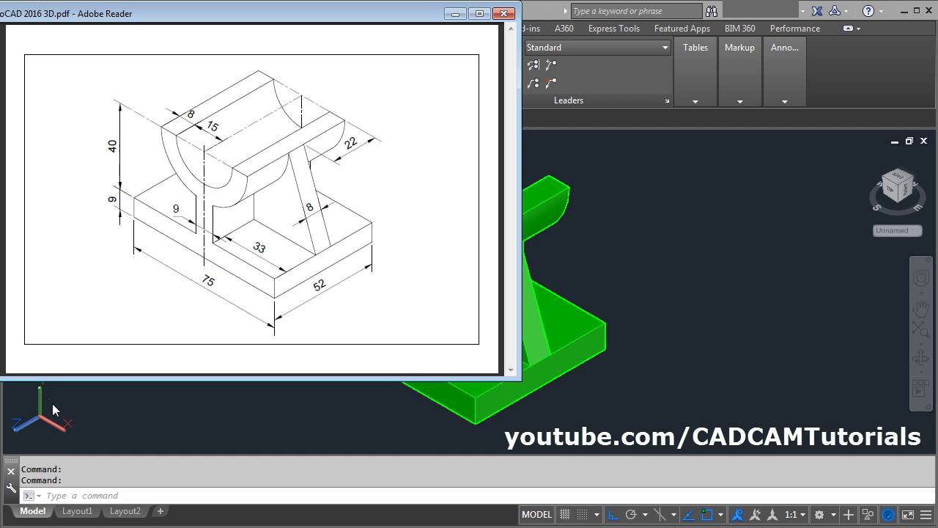
key(alt+Tab)
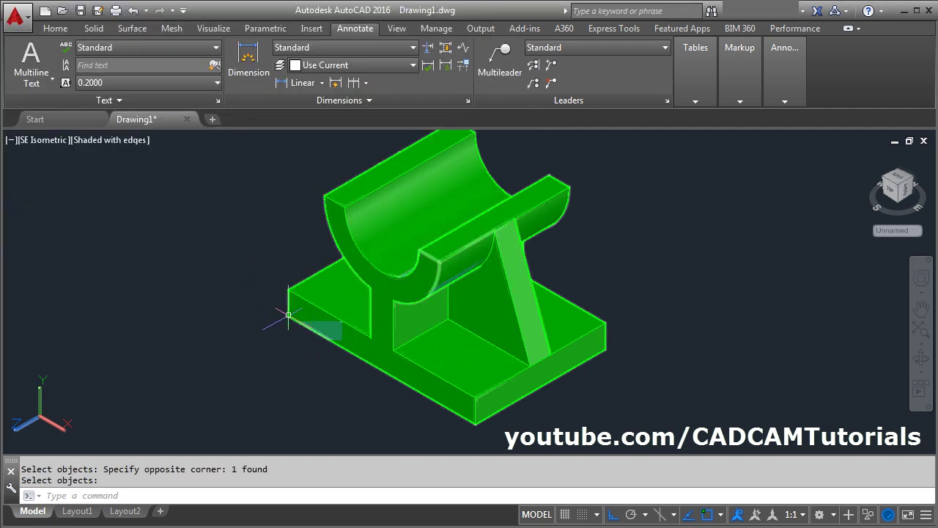
Make Annotative the current dimension style and dimension the base plate's left-end thickness at 1:1 scale.
click(308, 49)
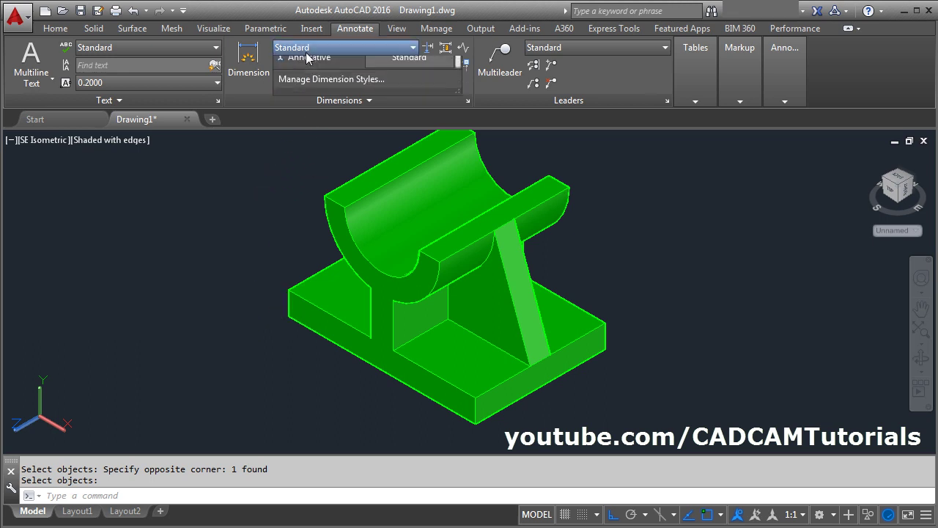
click(311, 102)
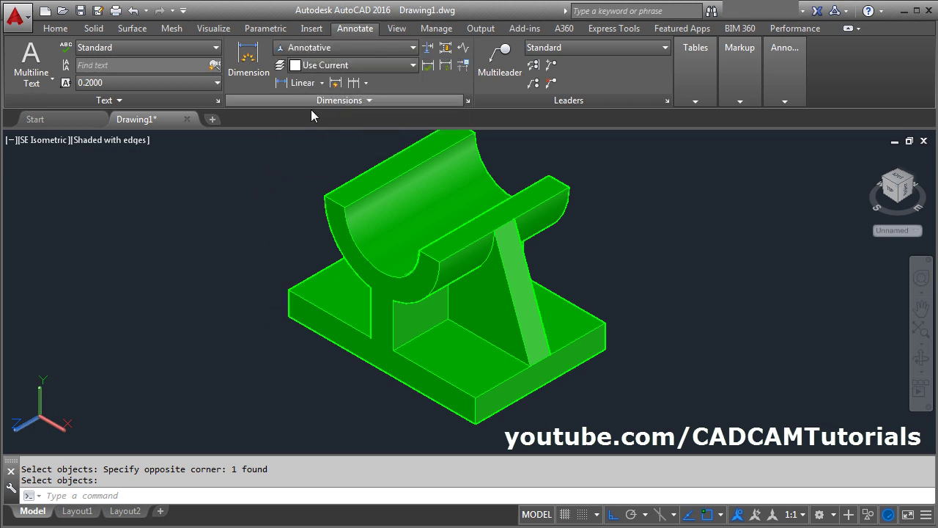
click(251, 78)
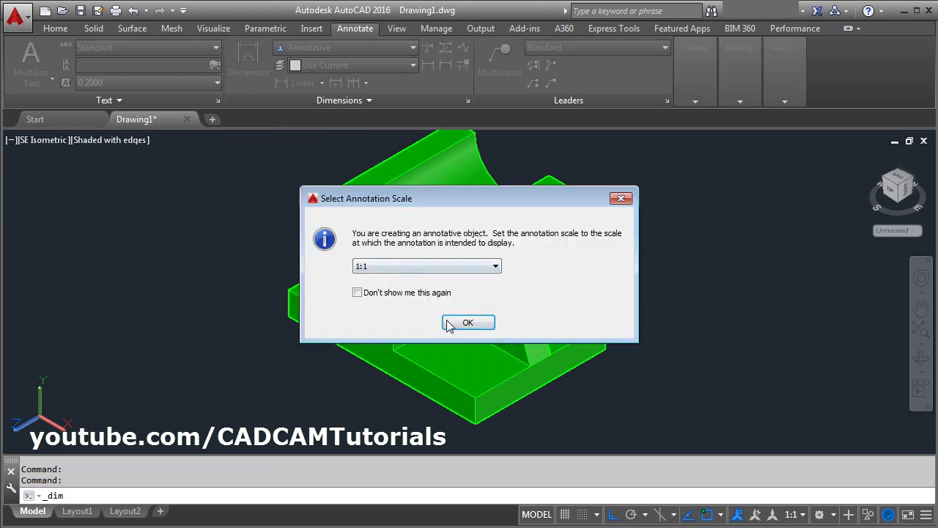
key(Return)
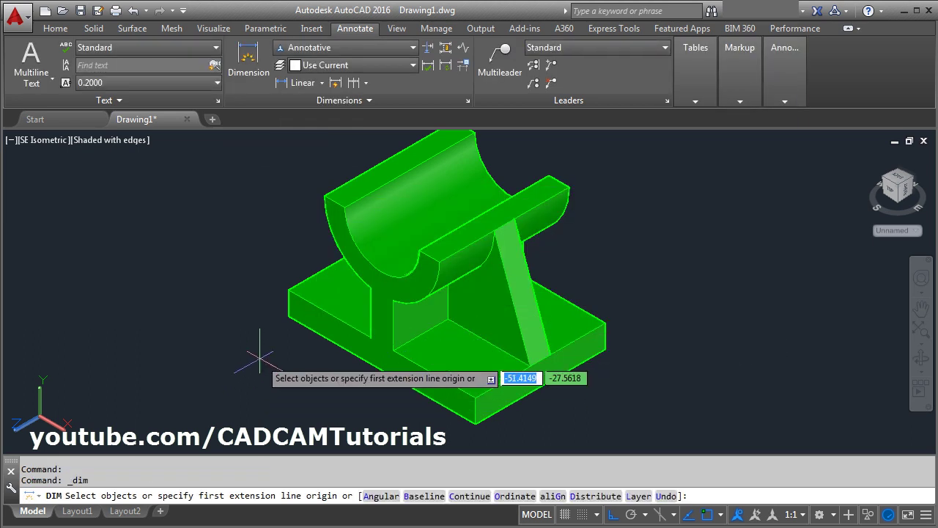
click(288, 312)
click(288, 292)
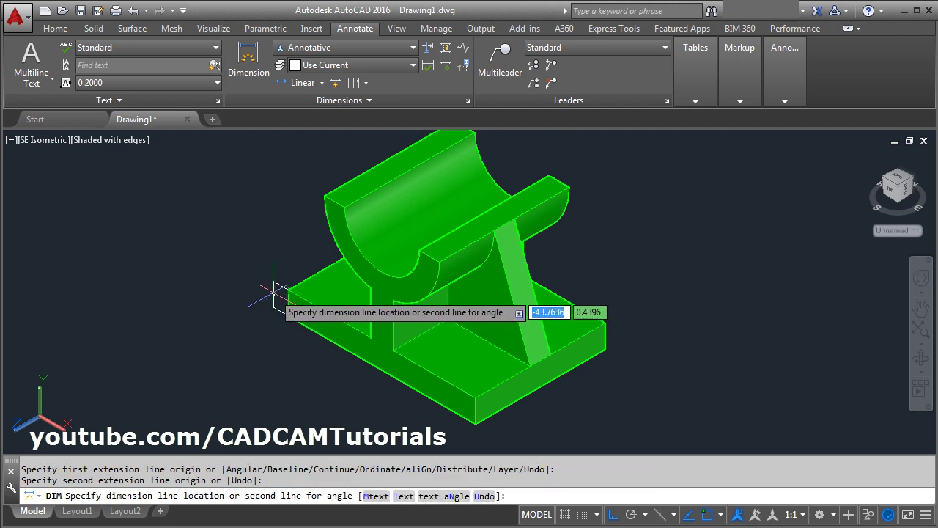
click(272, 291)
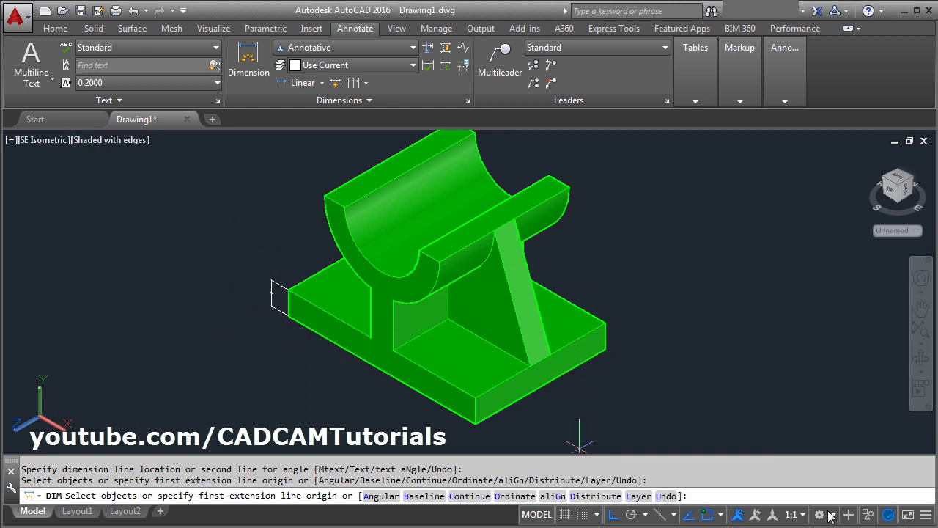
Turn on Annotation AutoScale and step the annotation scale from 1:8 through 1:10 to 1:16.
key(Escape)
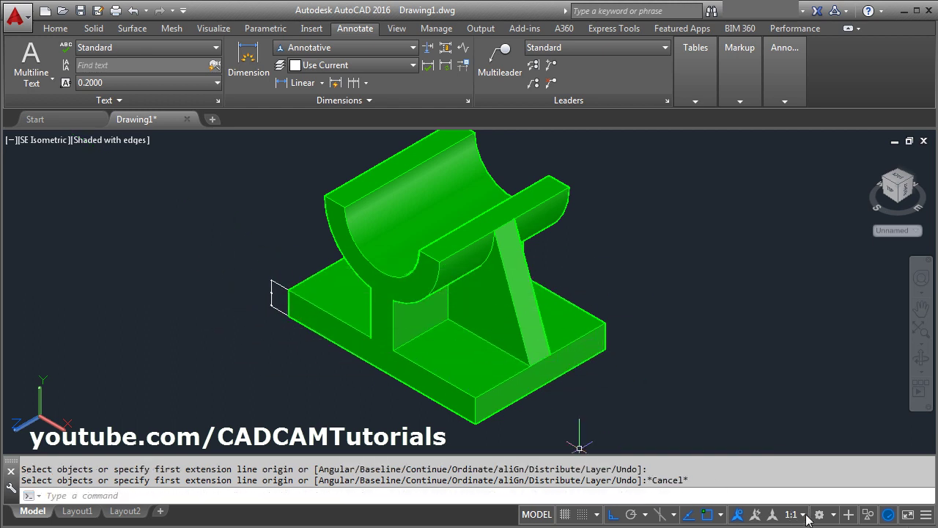
click(803, 514)
click(804, 144)
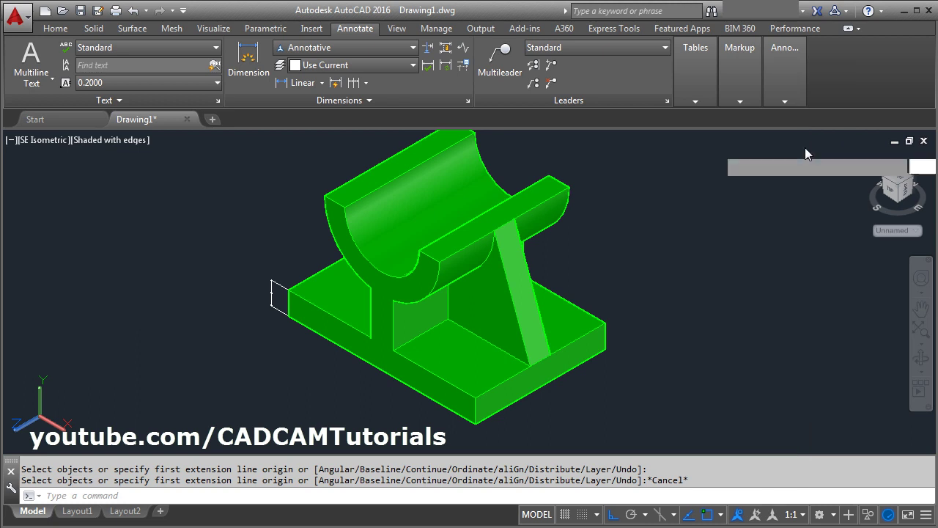
click(756, 514)
click(793, 515)
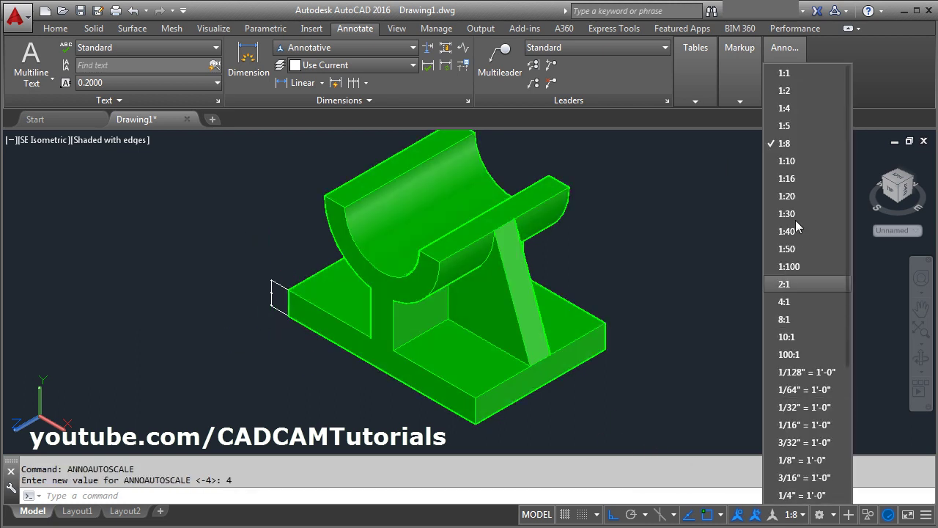
click(803, 161)
scroll(242, 316, up, 3)
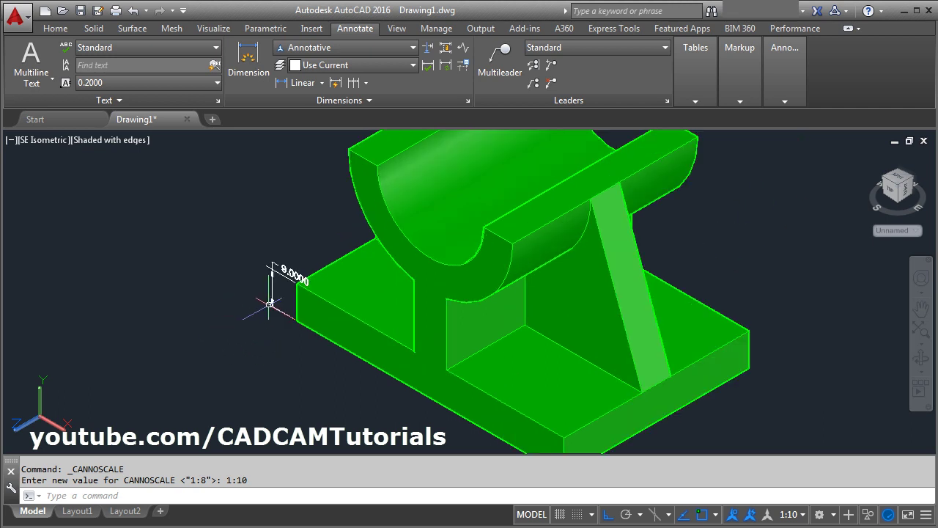
click(803, 514)
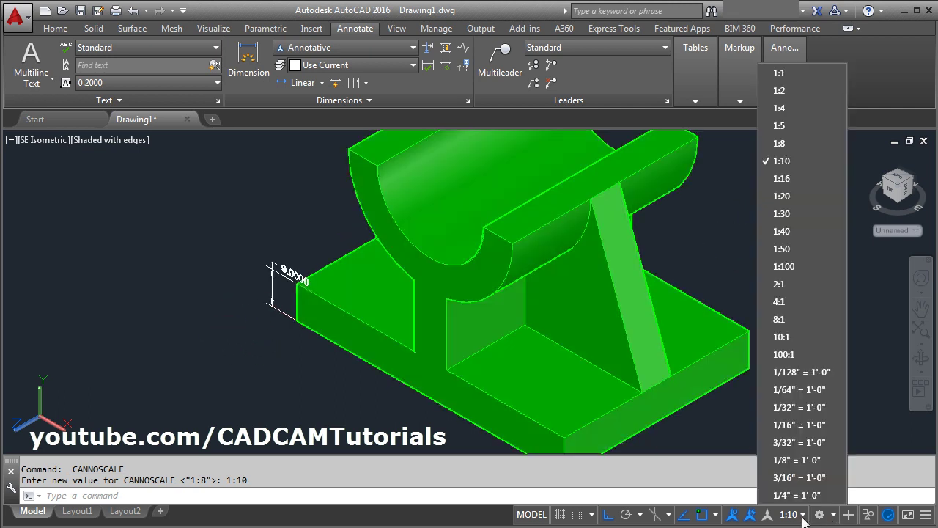
click(786, 200)
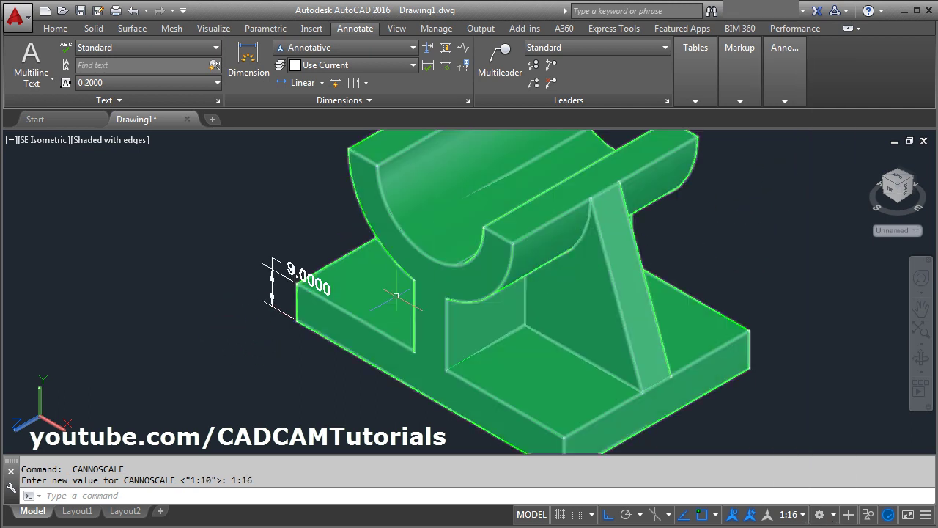
scroll(268, 309, up, 3)
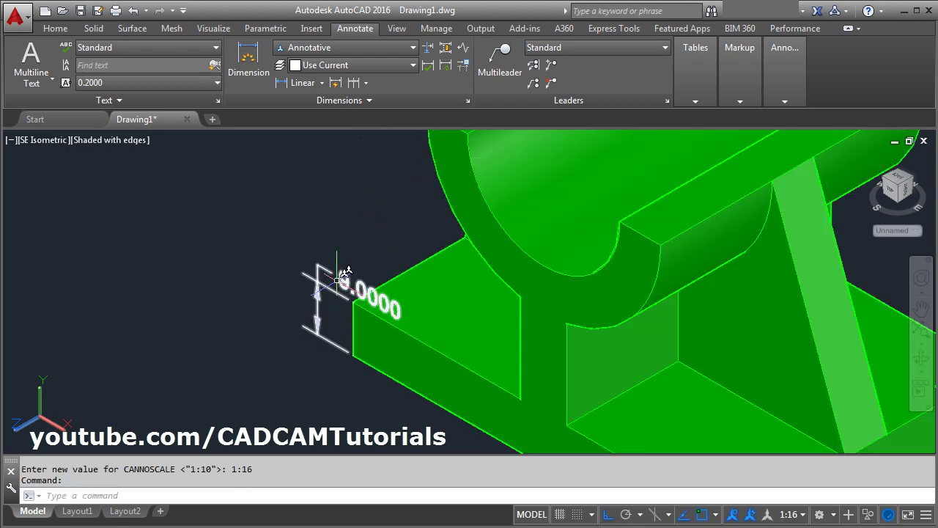
Modify the Annotative style to 0 decimal precision with text placed Above the dimension line.
click(467, 102)
click(621, 239)
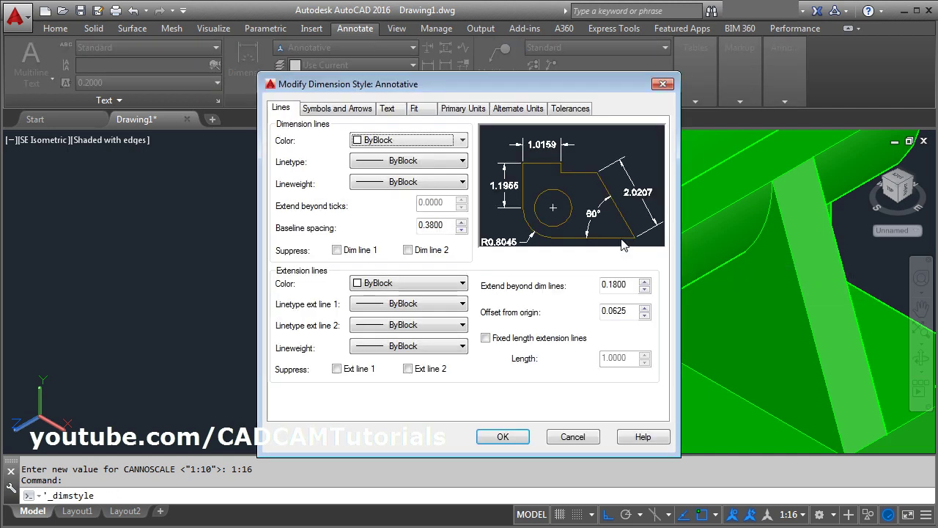
click(465, 109)
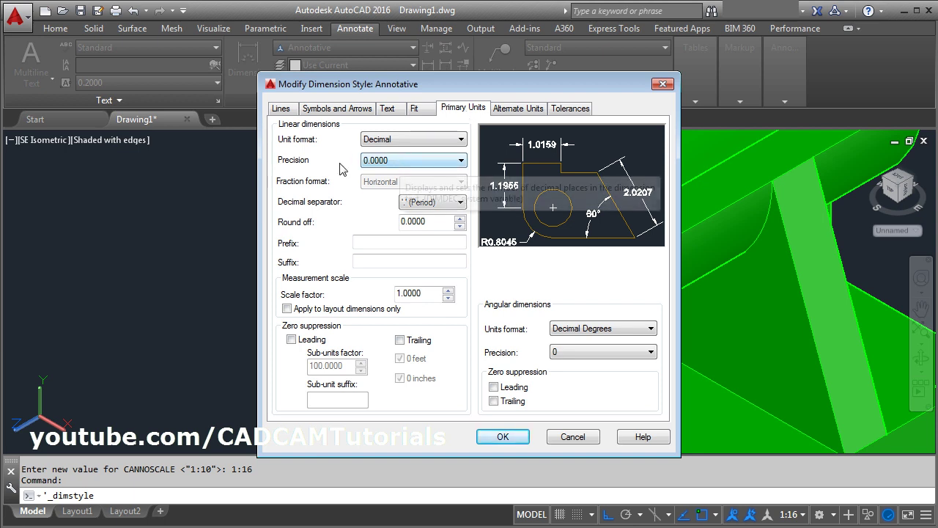
click(425, 162)
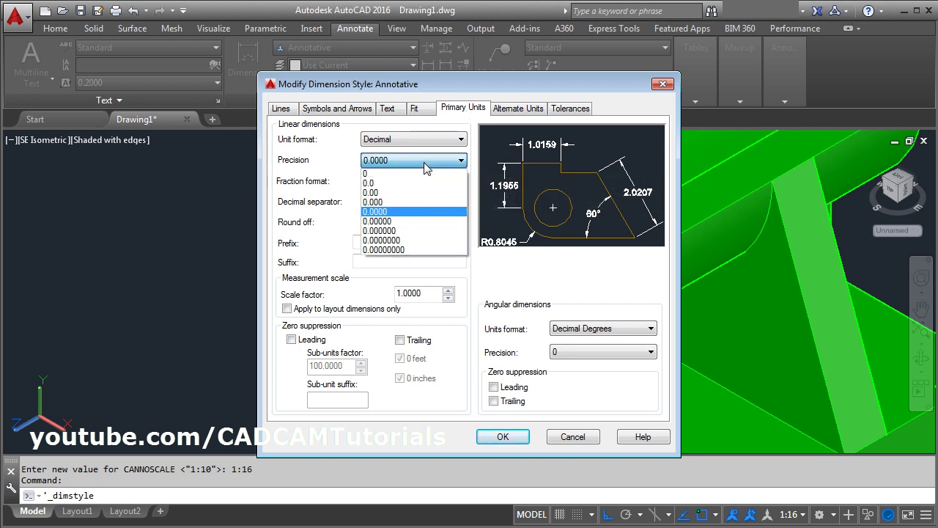
click(374, 174)
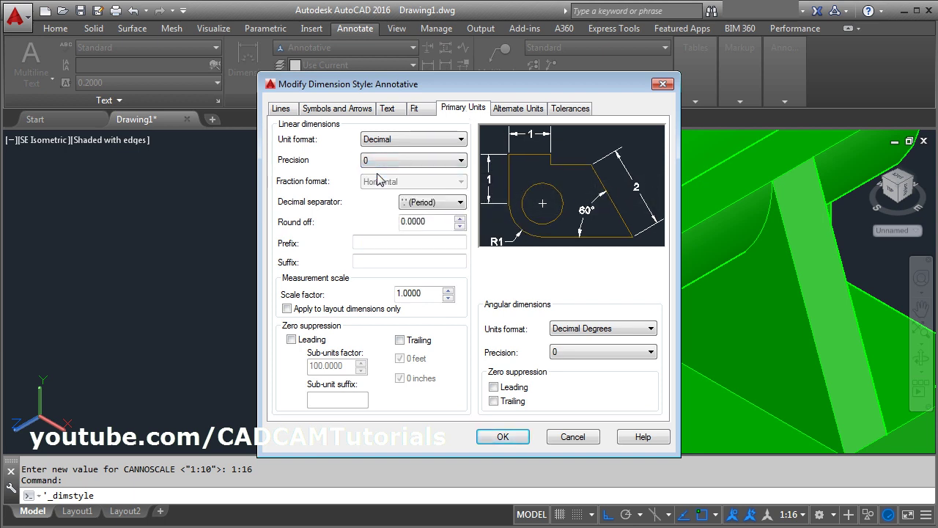
click(387, 109)
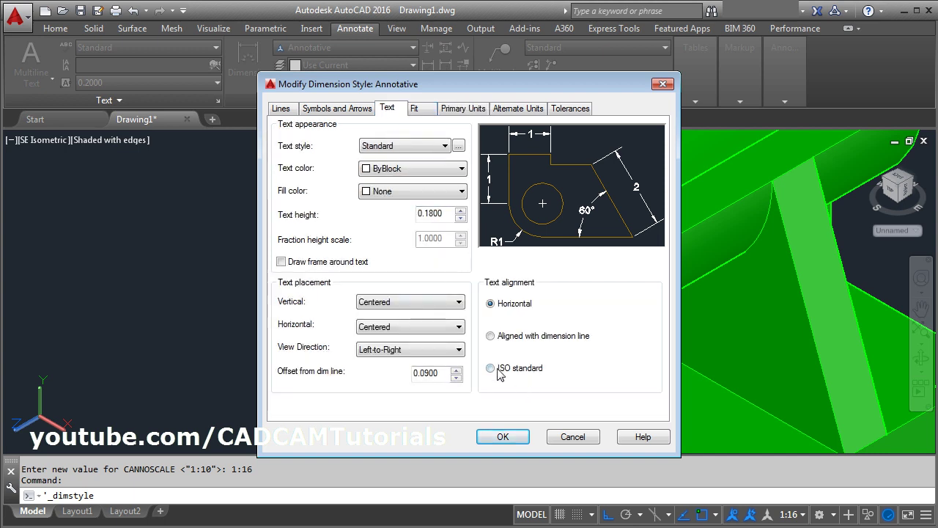
click(392, 308)
click(373, 325)
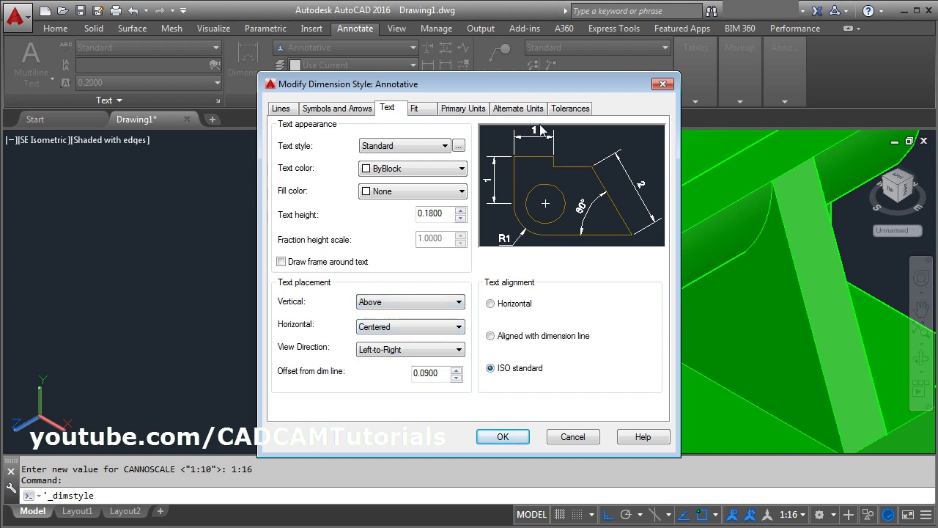
click(505, 436)
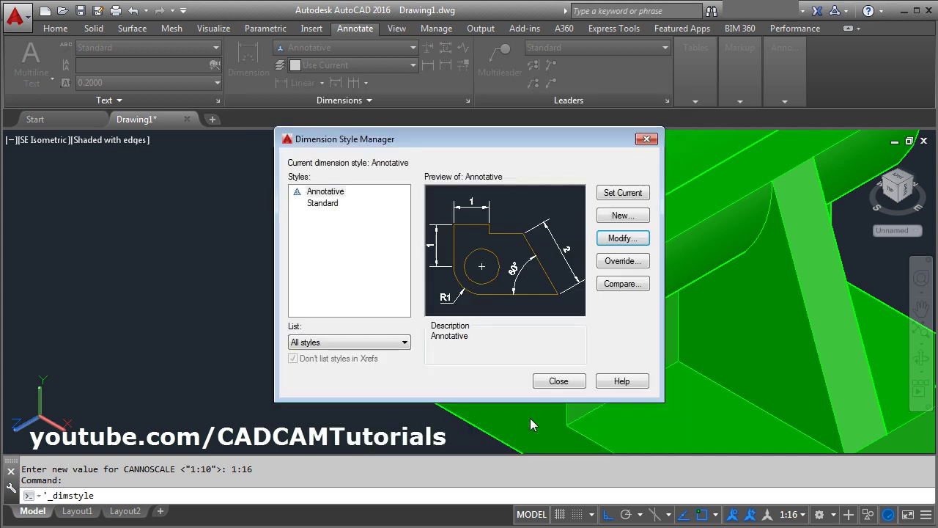
click(559, 381)
scroll(283, 352, up, 2)
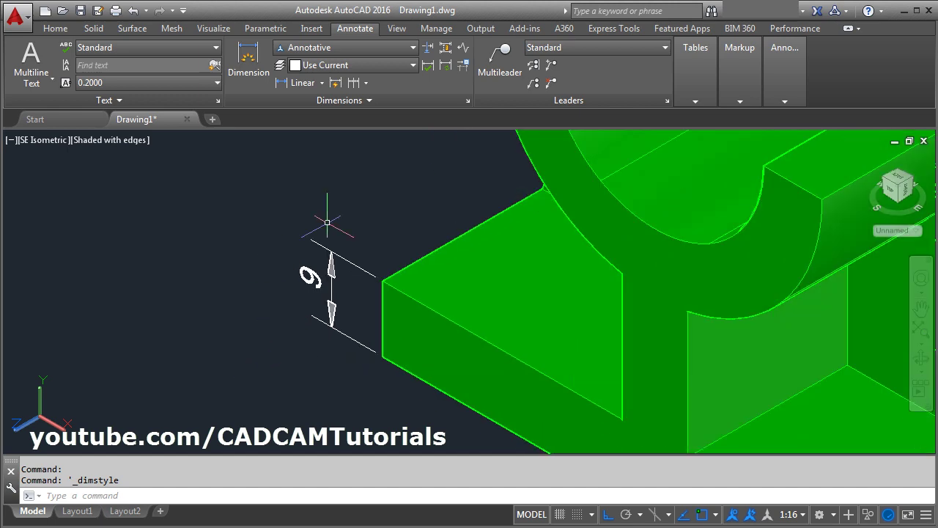
scroll(285, 337, down, 4)
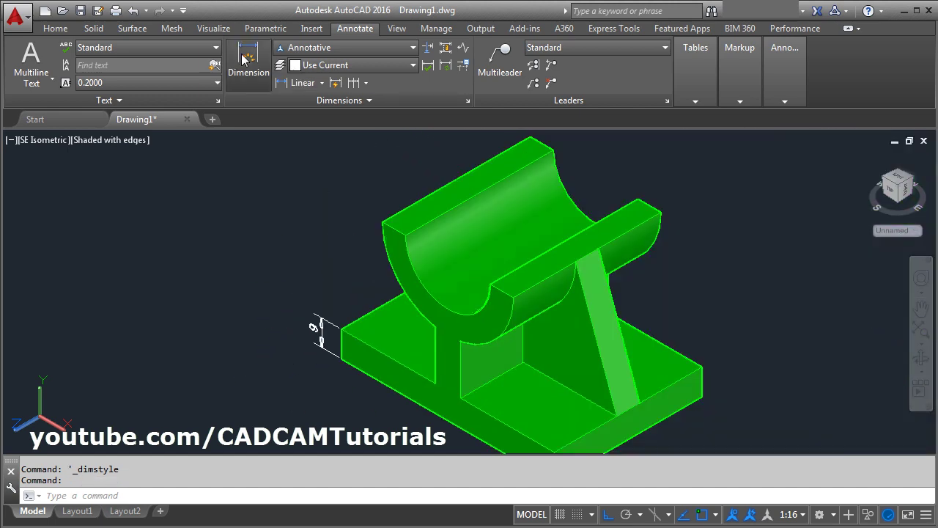
Add a vertical 40 dimension from the base corner to the cradle top.
click(249, 60)
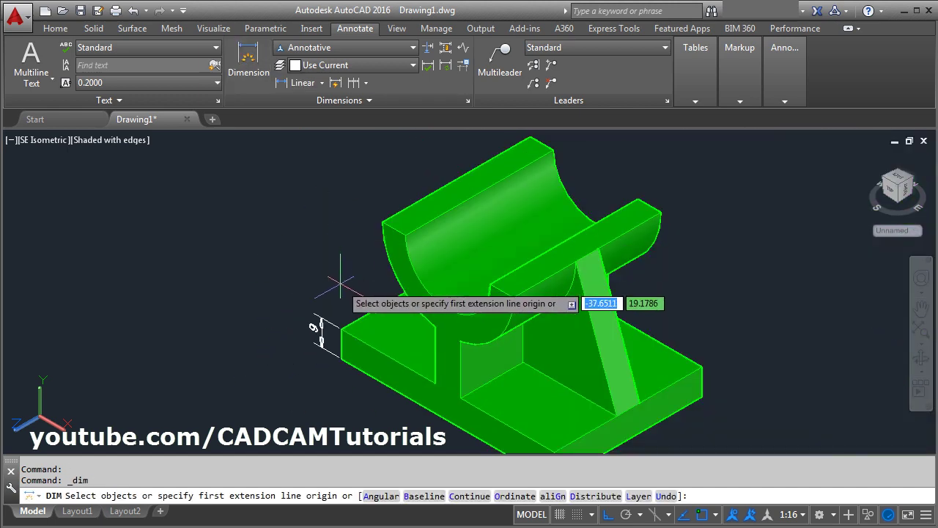
click(341, 327)
click(382, 220)
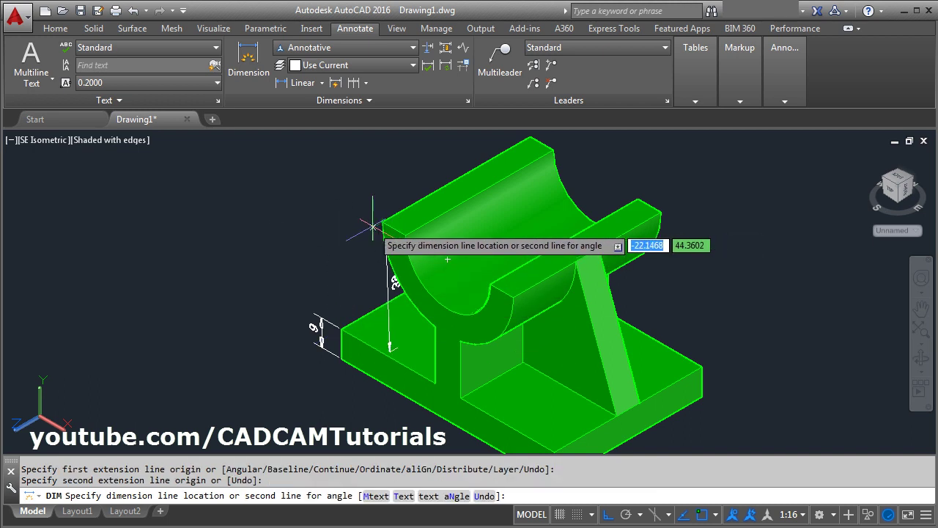
click(321, 317)
scroll(308, 308, up, 2)
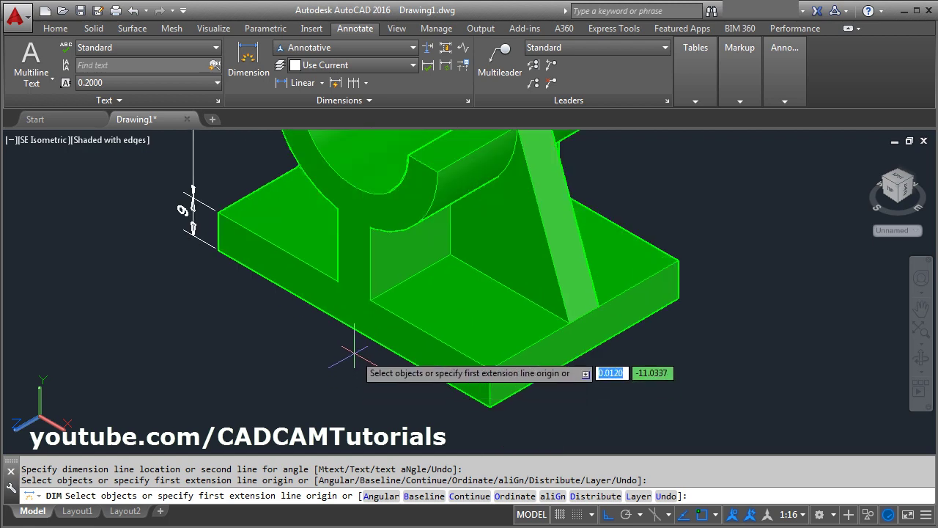
Add a 9 dimension on the base beside the upright.
click(339, 283)
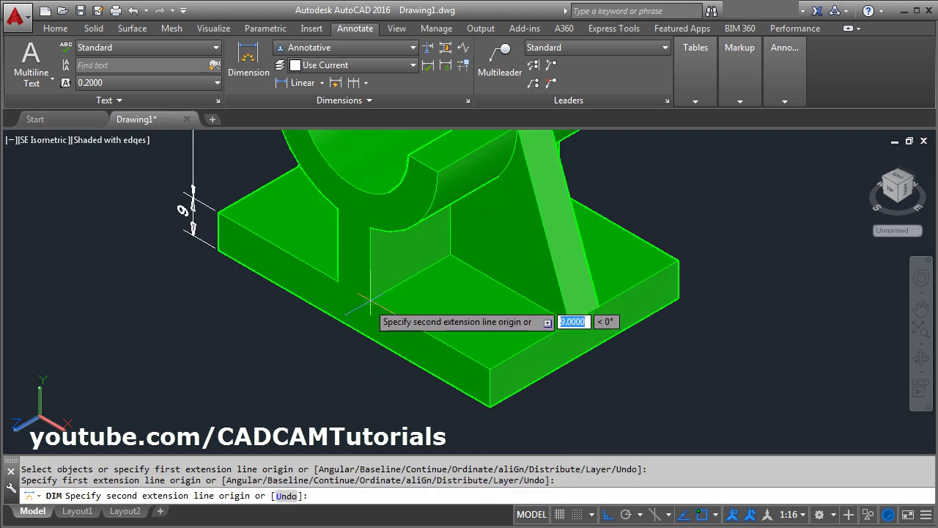
click(370, 298)
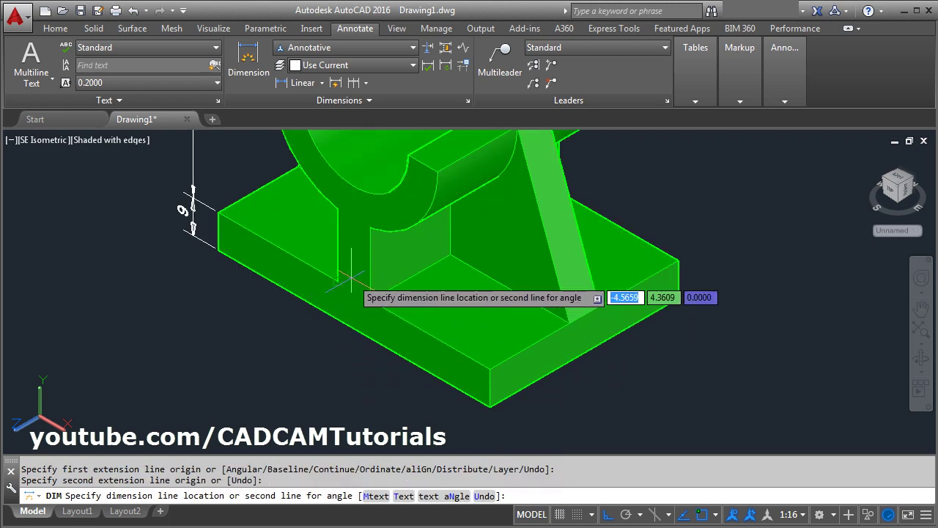
scroll(359, 286, up, 2)
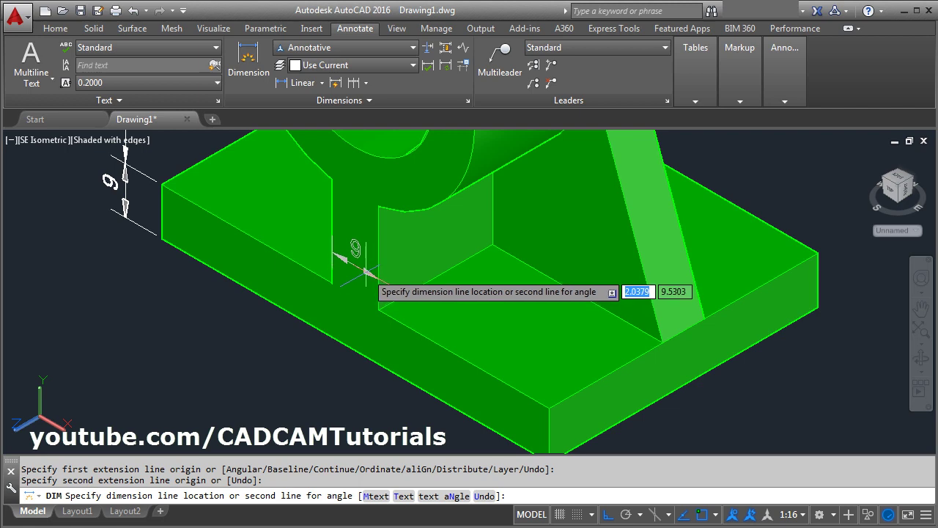
click(364, 276)
scroll(383, 226, down, 2)
middle_drag(384, 227, 388, 391)
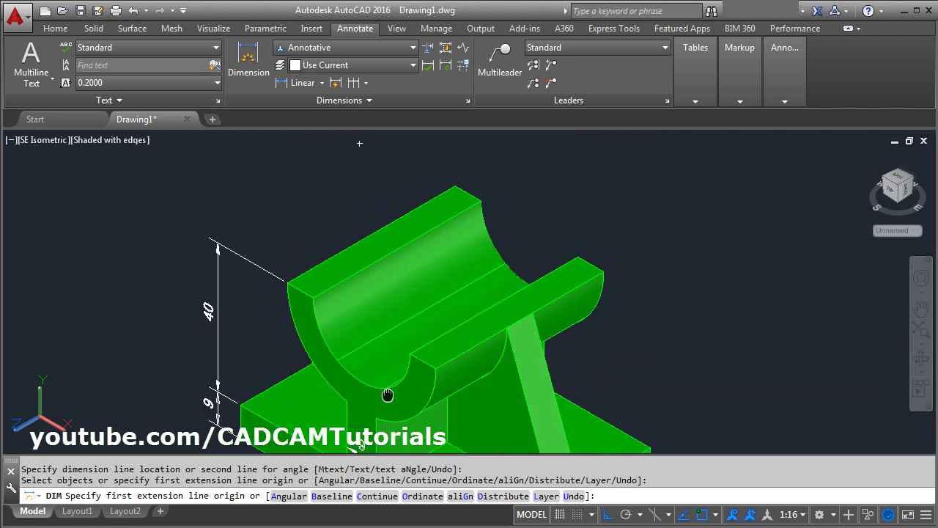
scroll(381, 350, up, 1)
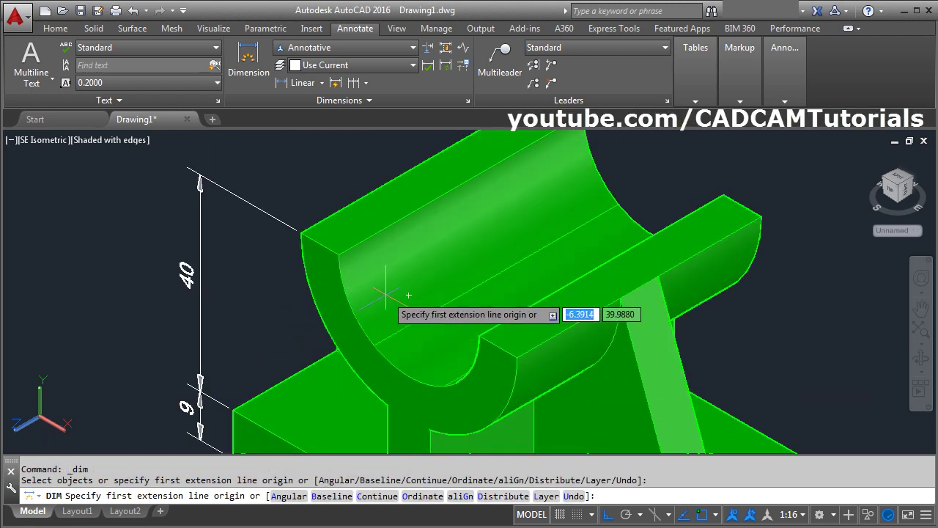
key(Escape)
Add an R15 radius dimension on the cradle's inner arc.
click(325, 86)
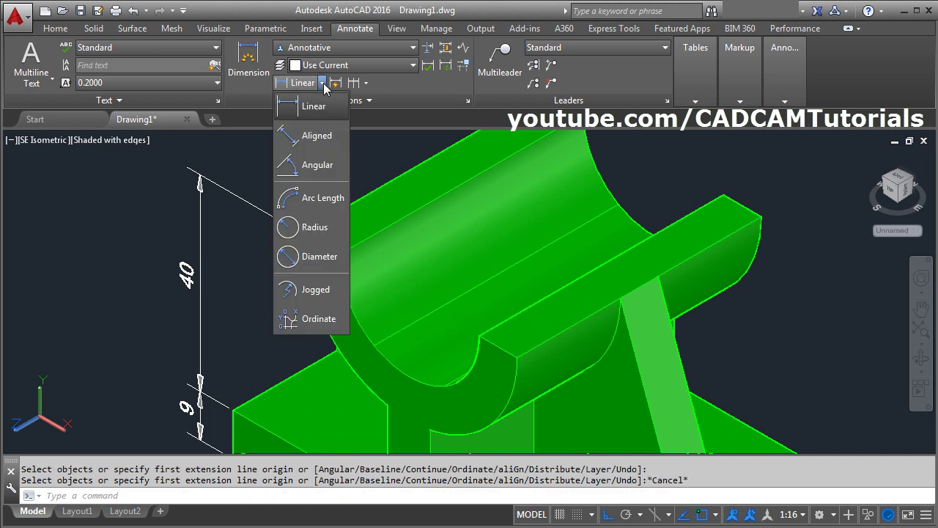
click(314, 232)
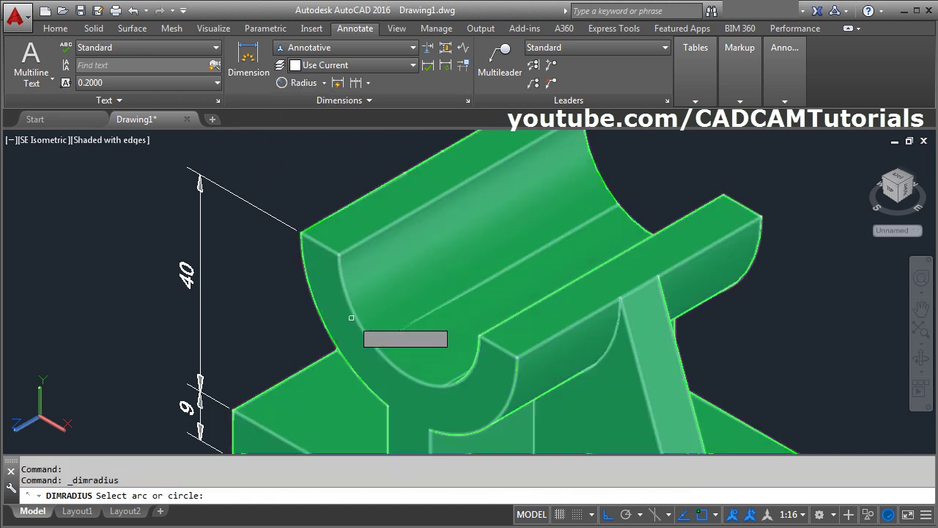
click(354, 314)
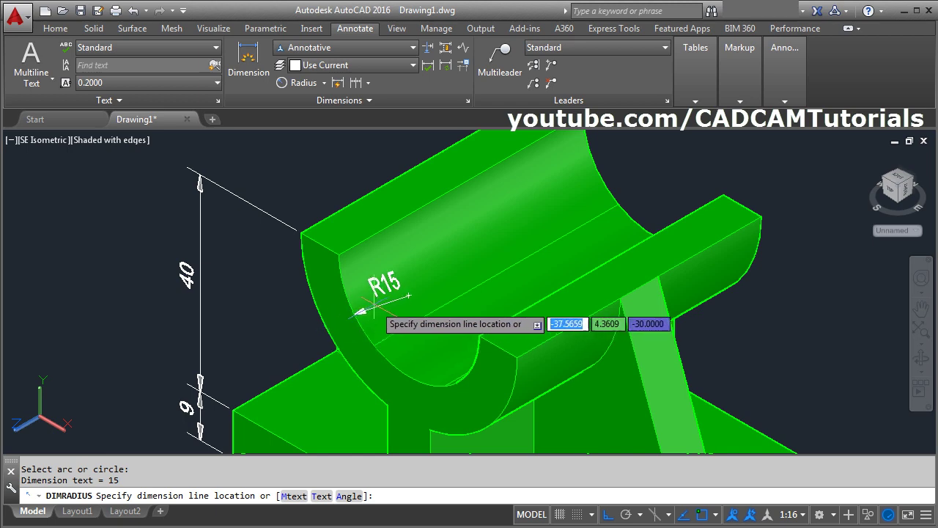
click(388, 303)
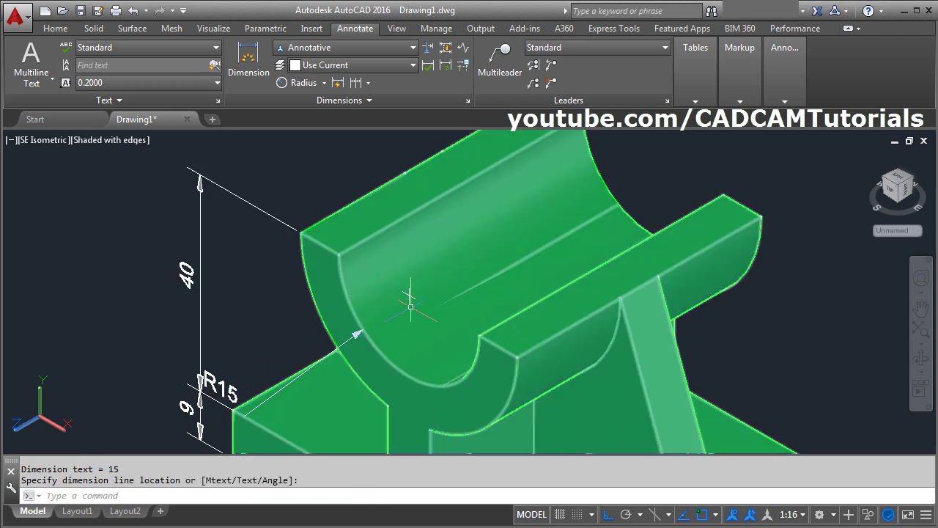
With OSNAP off, erase that R15 and re-place an R15 on the saddle's inner curved face.
click(702, 514)
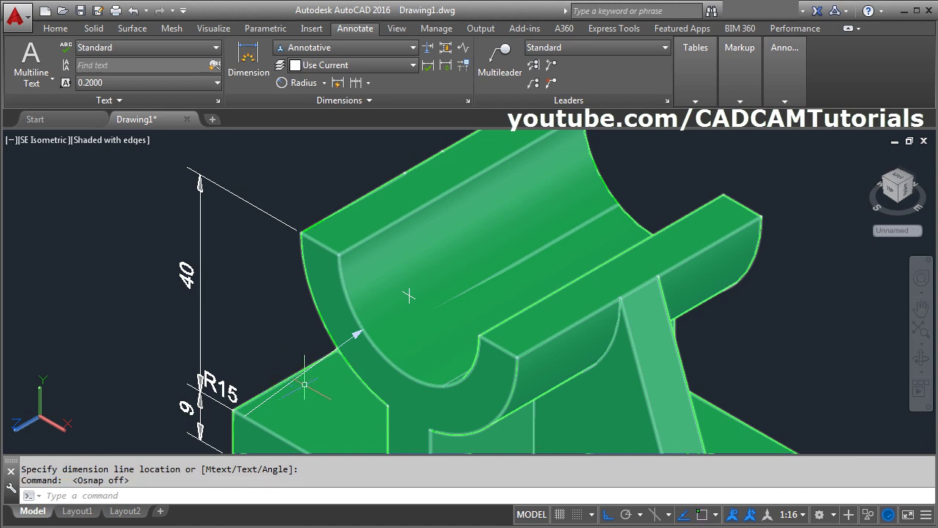
text(e)
key(Return)
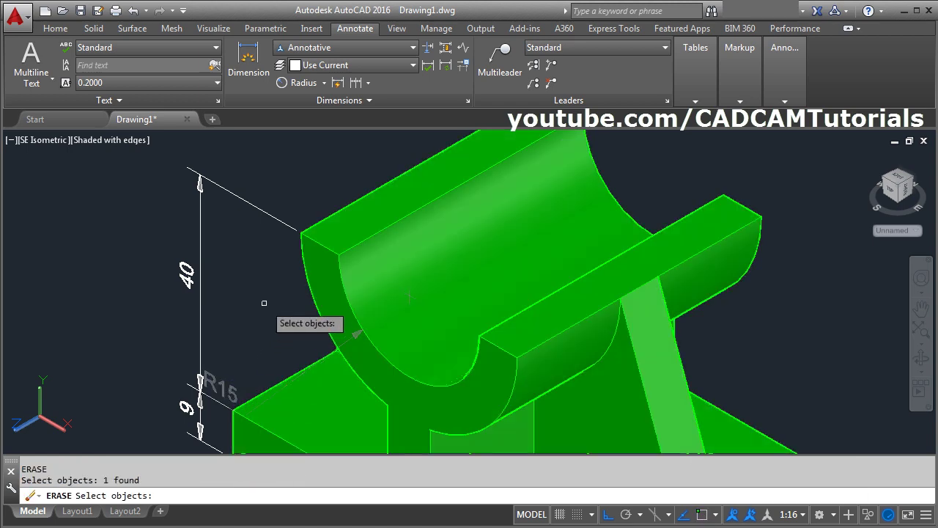
key(Return)
click(294, 84)
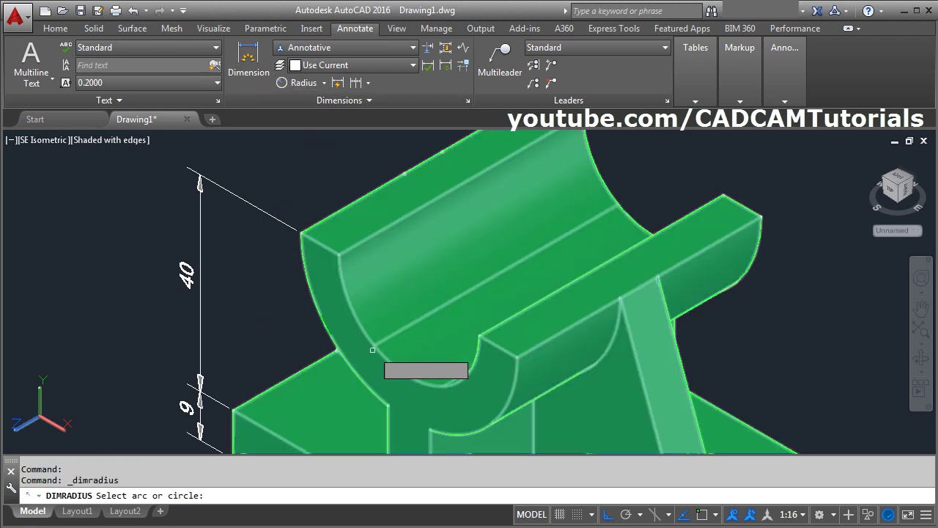
click(362, 330)
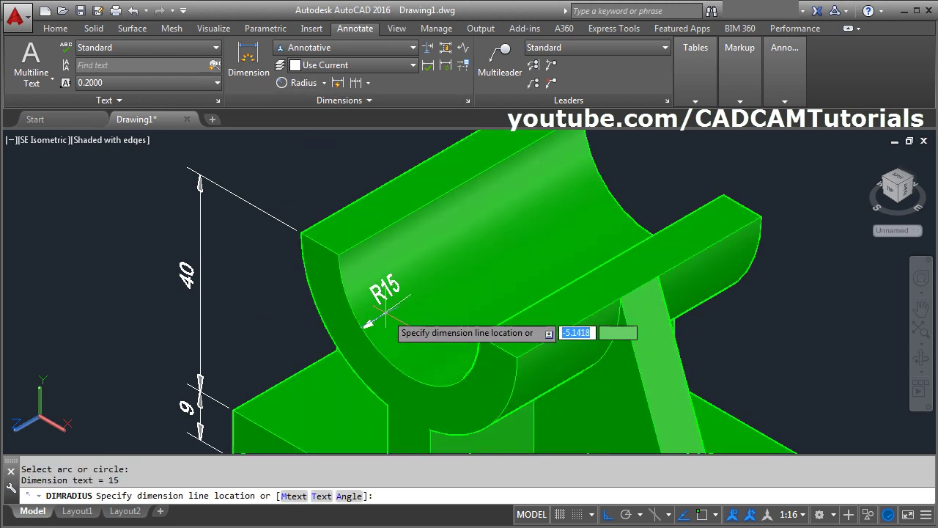
click(417, 327)
With object snap back on, dimension the saddle's top-edge wall thickness as 8.
scroll(258, 410, down, 2)
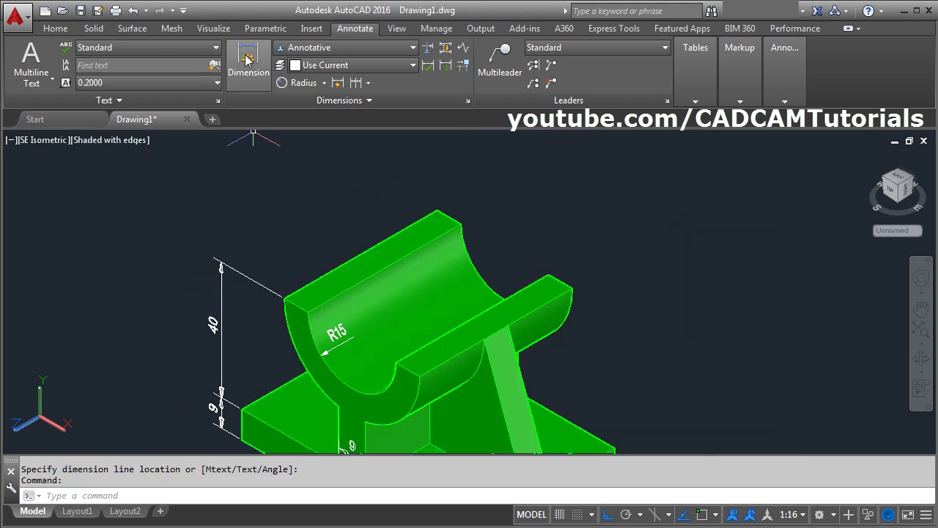
click(248, 63)
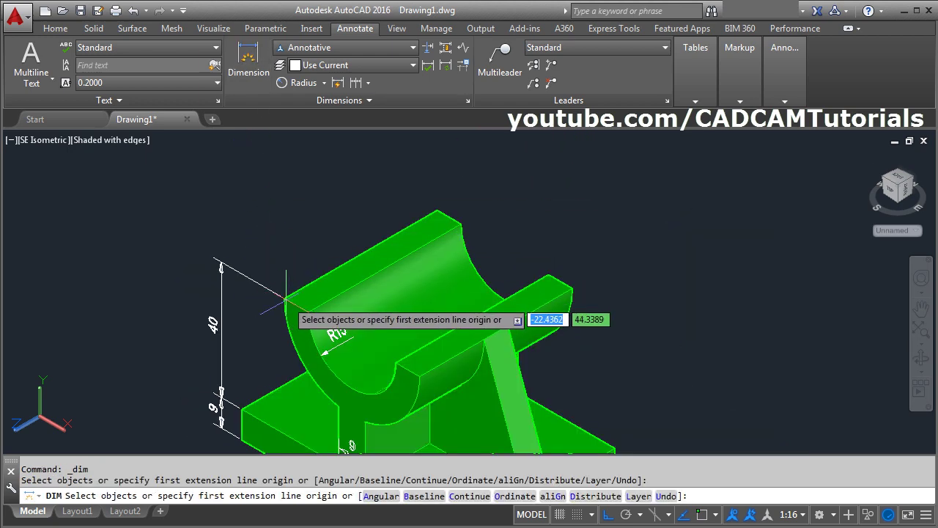
scroll(286, 299, up, 5)
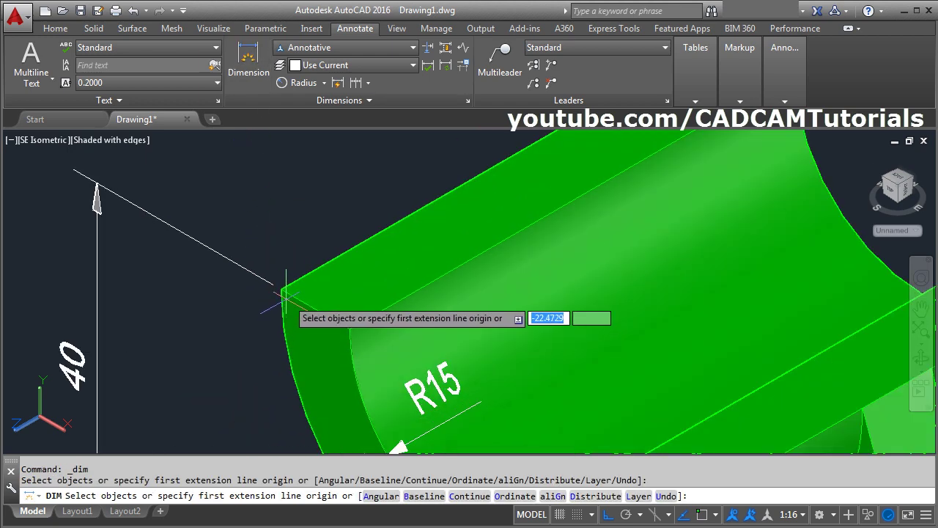
click(703, 516)
click(282, 291)
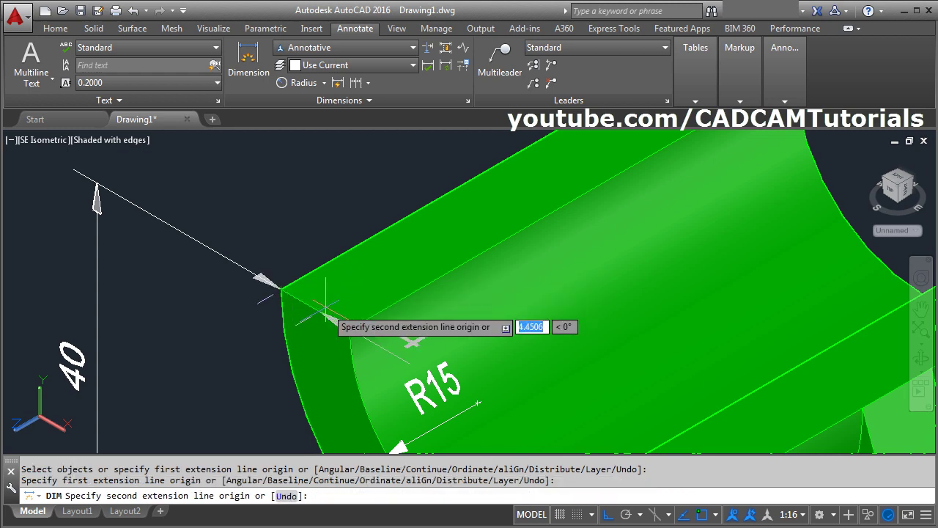
click(349, 326)
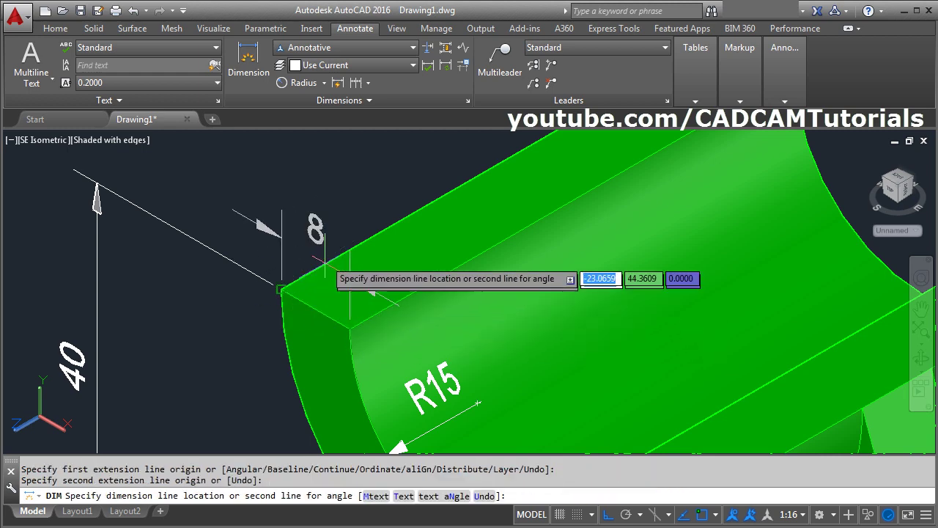
click(300, 216)
scroll(380, 273, down, 2)
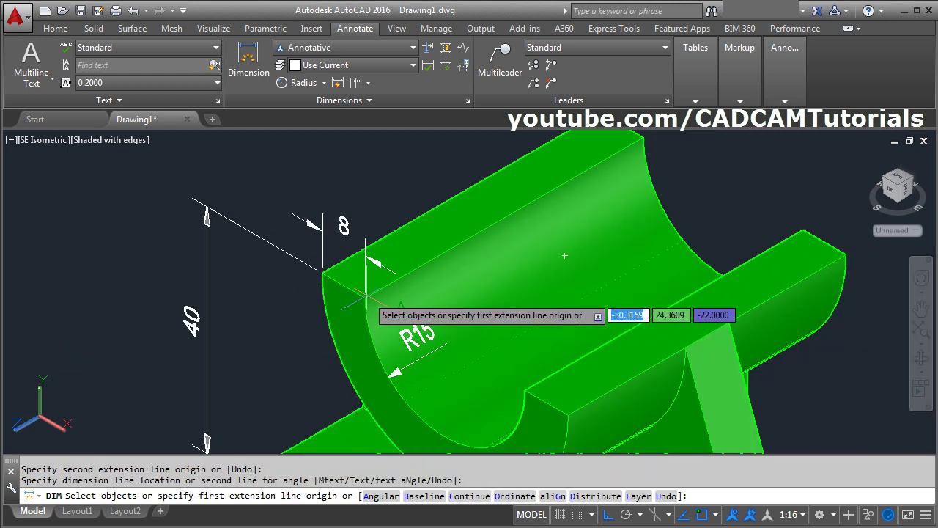
key(Escape)
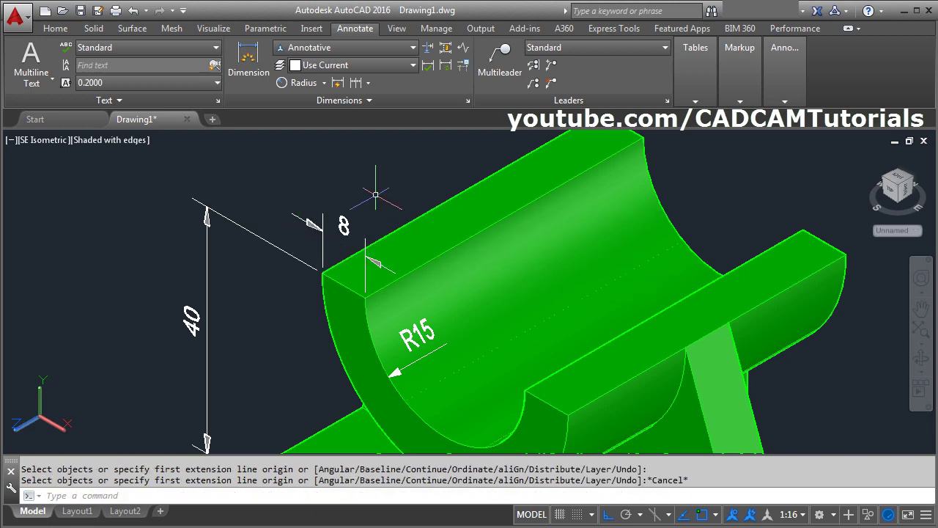
Make the Annotative style draw dimension lines between extension lines, then start a dimension at the base's left corner.
click(468, 101)
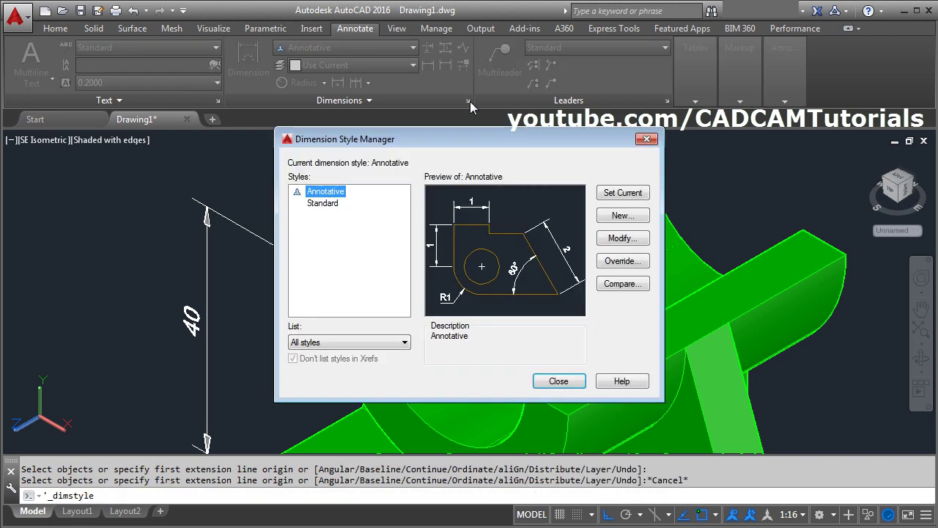
click(629, 239)
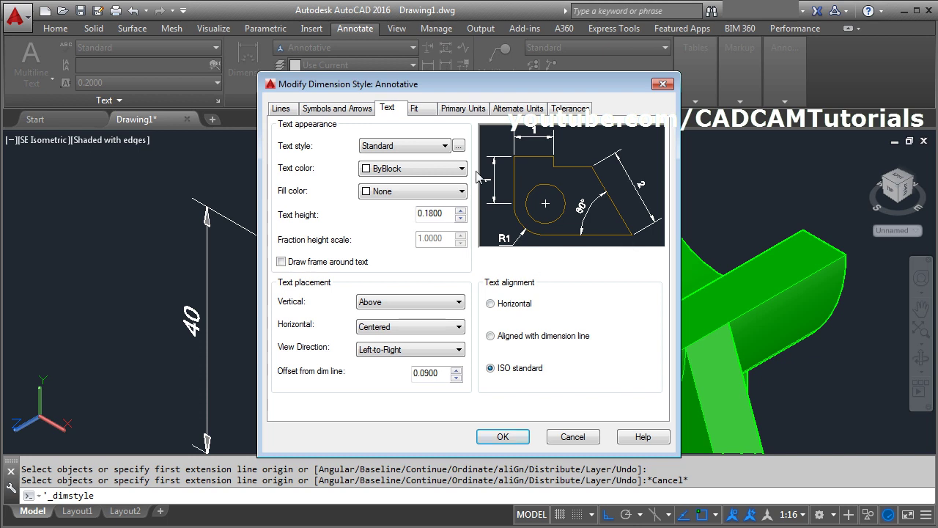
click(418, 108)
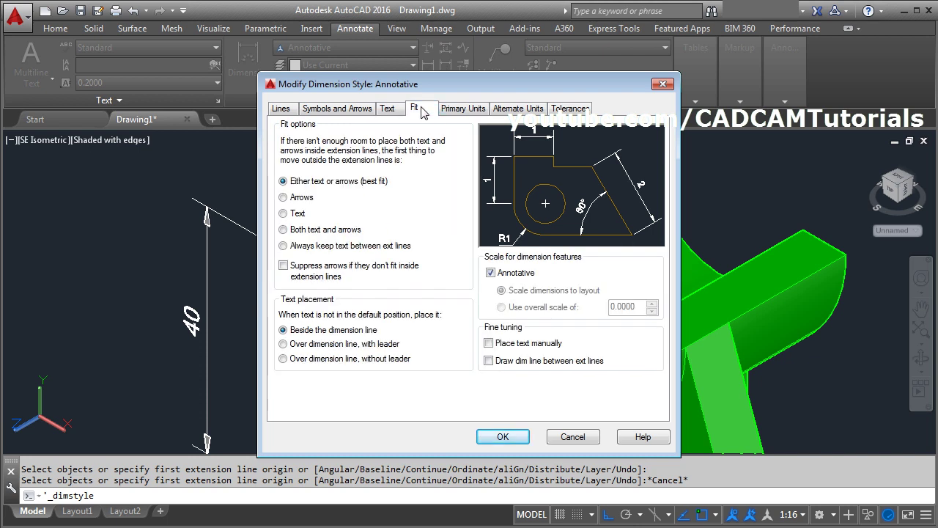
click(489, 361)
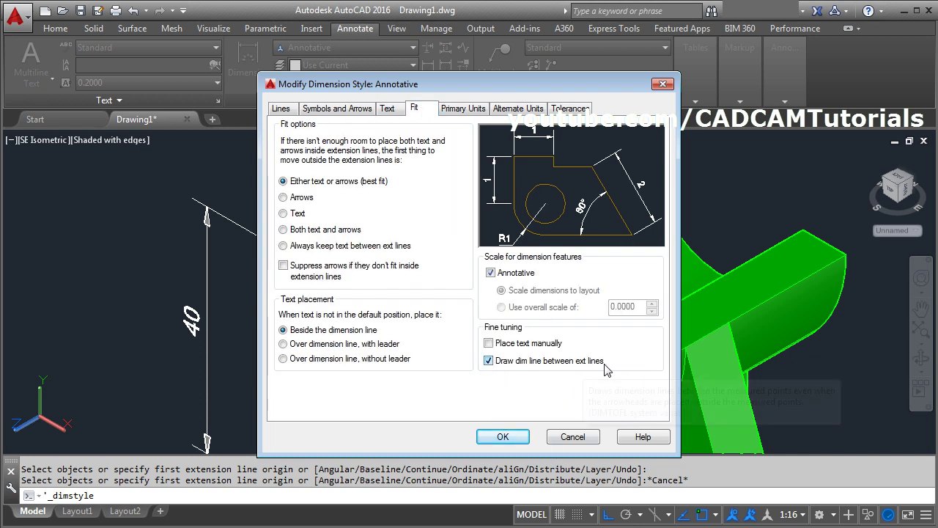
click(503, 437)
click(559, 382)
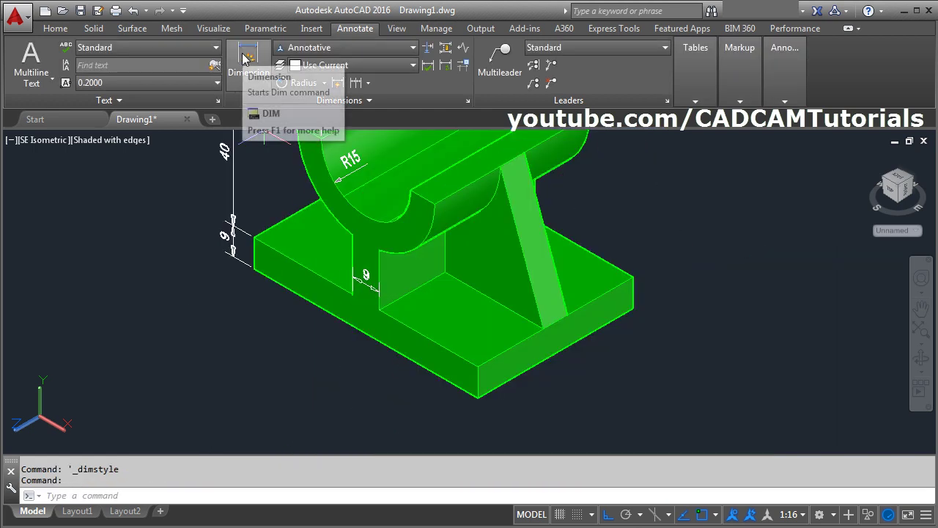
click(244, 58)
click(255, 270)
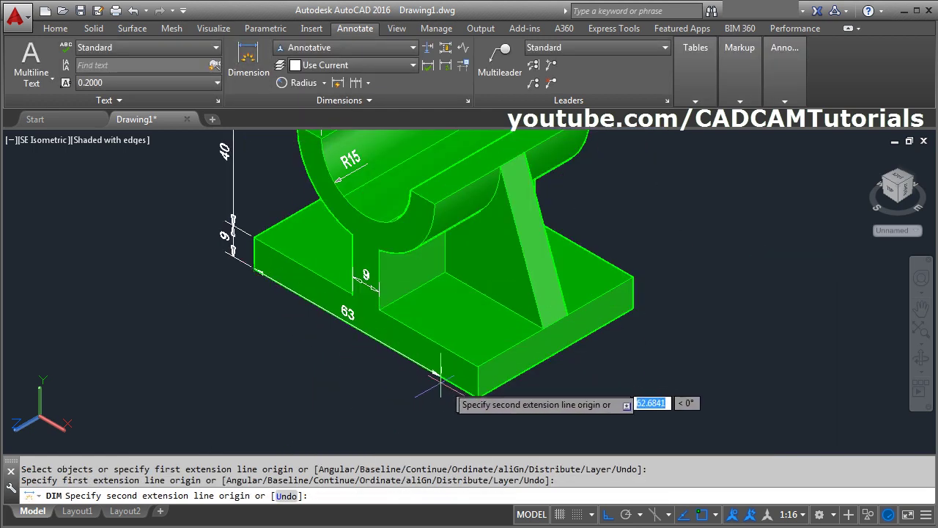
Place the 75 dimension along the base's long front edge and compare it with the reference PDF.
click(469, 398)
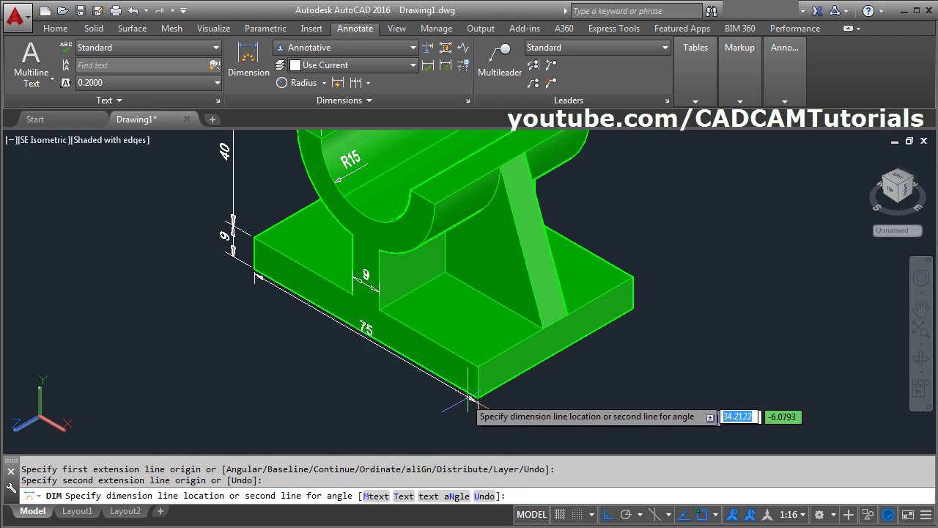
click(436, 408)
key(alt+Tab)
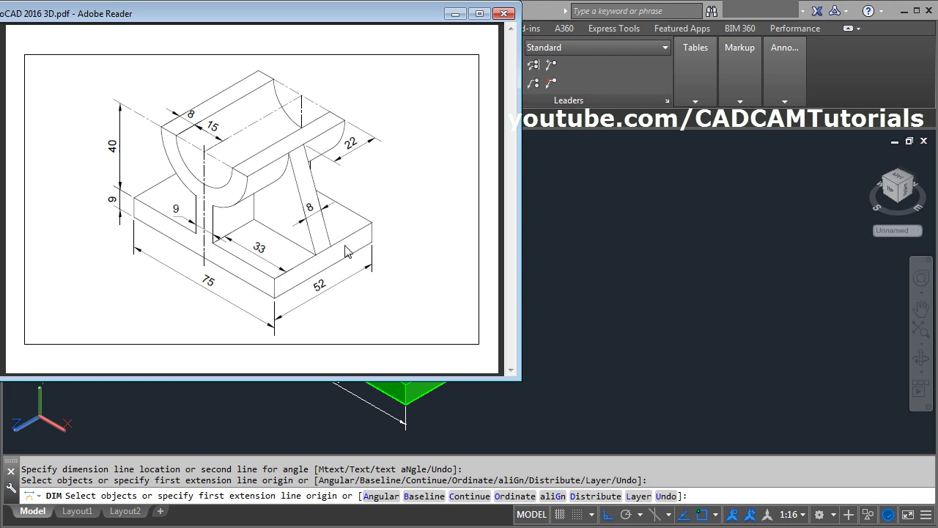
key(alt+Tab)
key(Escape)
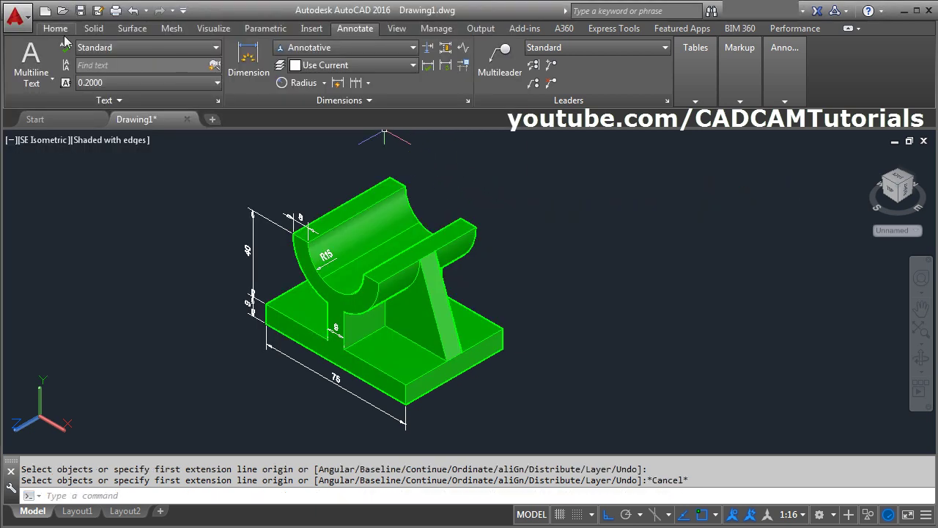
click(55, 29)
Align the UCS to the base plate's front face.
click(482, 83)
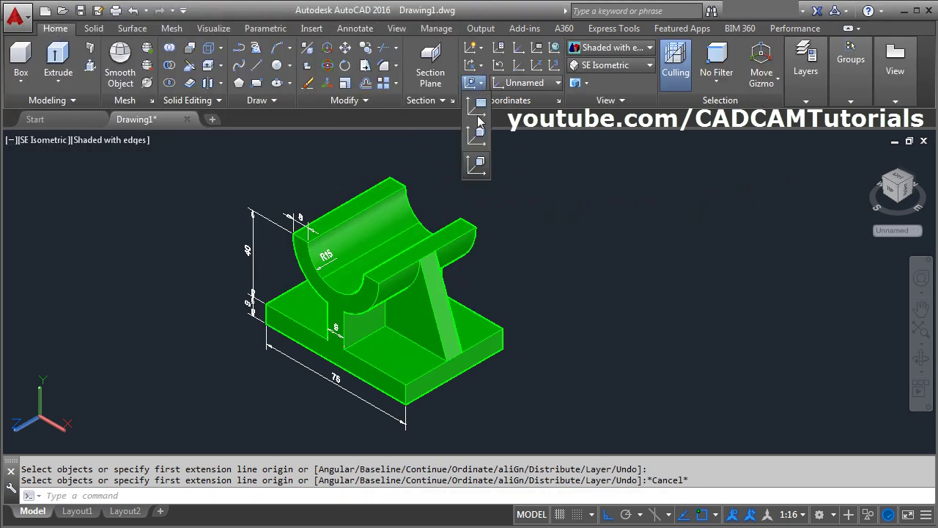
click(478, 165)
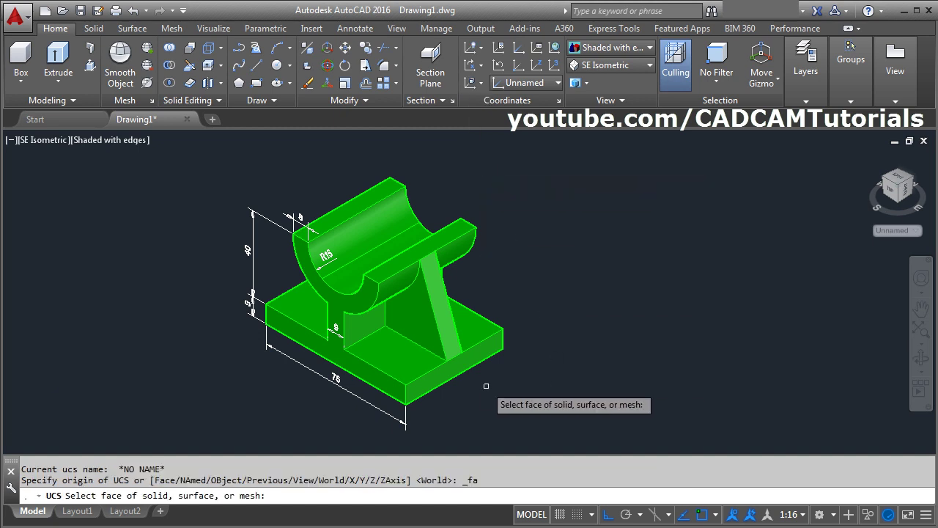
click(458, 368)
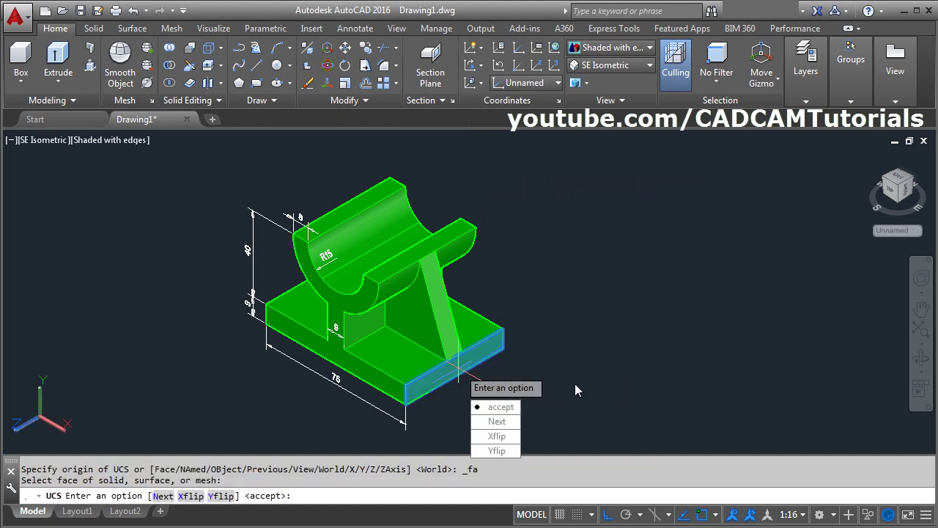
key(Return)
Dimension the base's short front edge as 52 and check it against the reference.
click(352, 28)
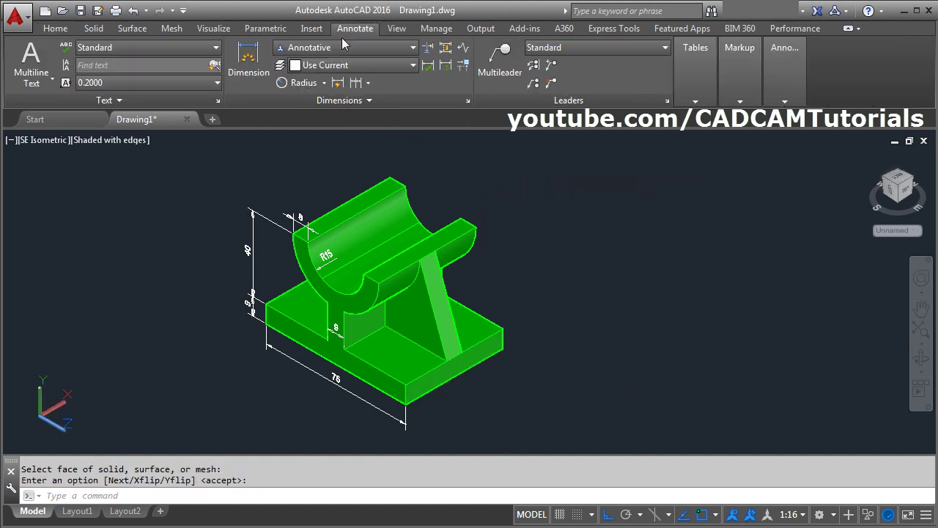
click(248, 63)
scroll(433, 400, up, 2)
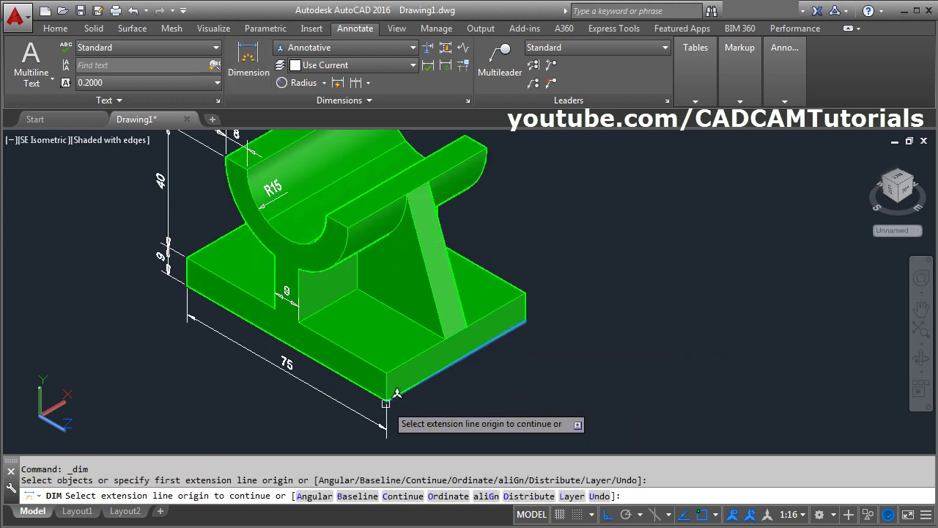
scroll(393, 399, up, 3)
click(372, 384)
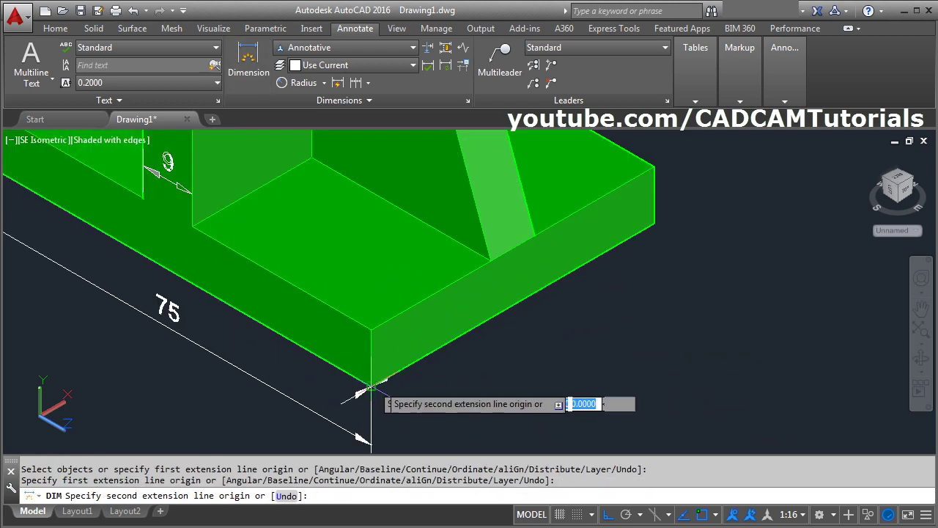
click(653, 222)
scroll(544, 272, down, 2)
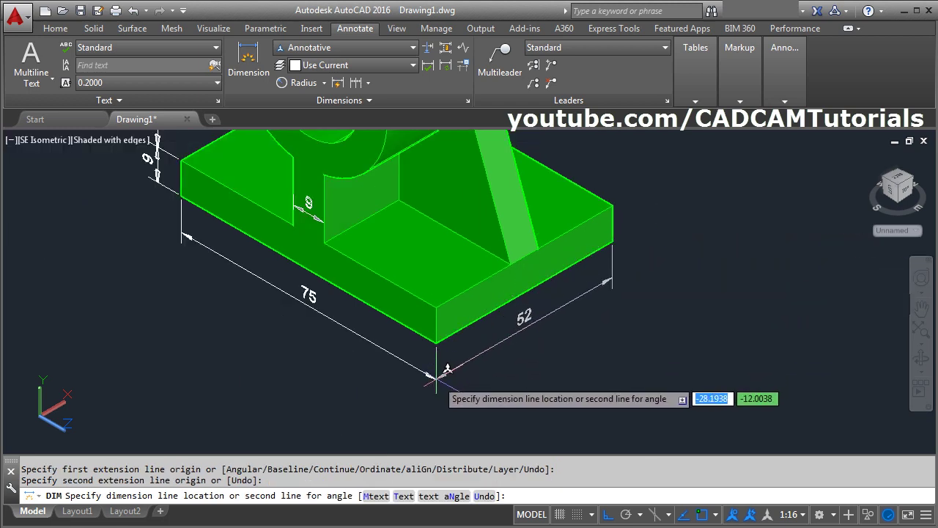
scroll(437, 377, up, 3)
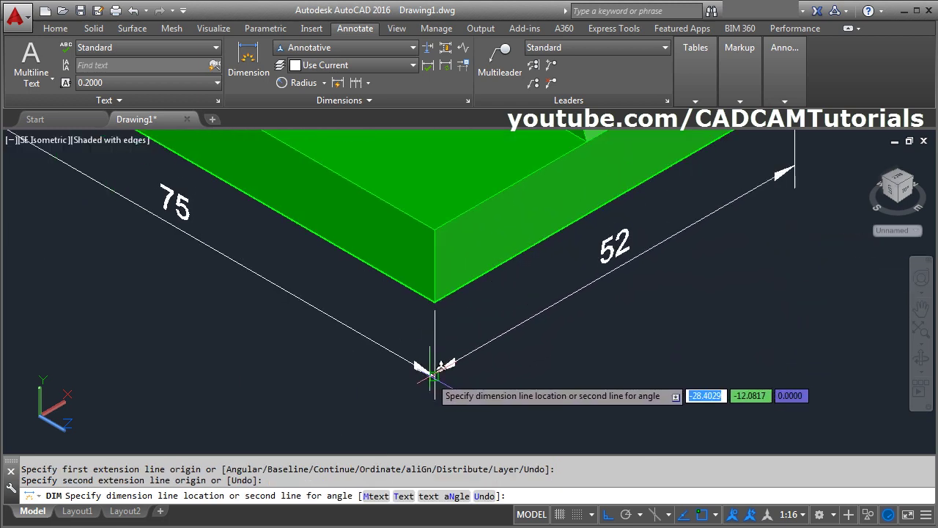
click(435, 375)
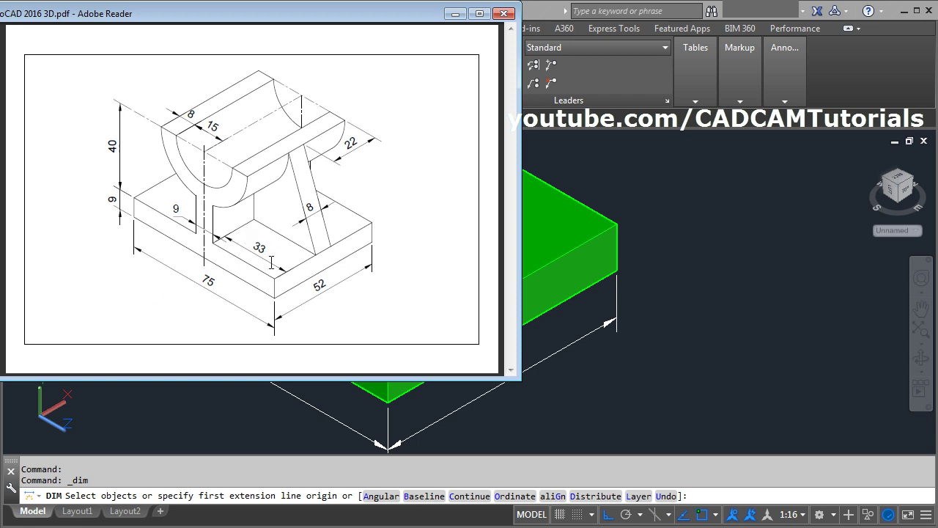
click(719, 324)
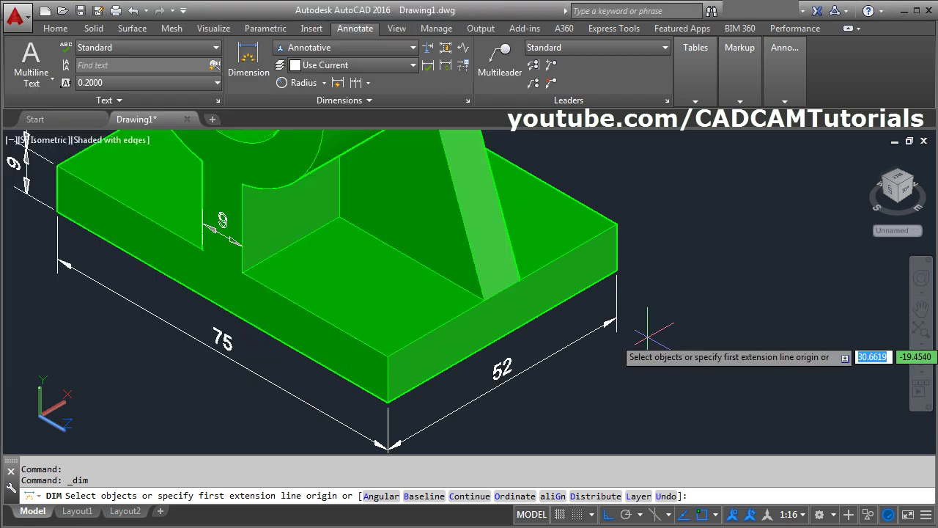
key(Escape)
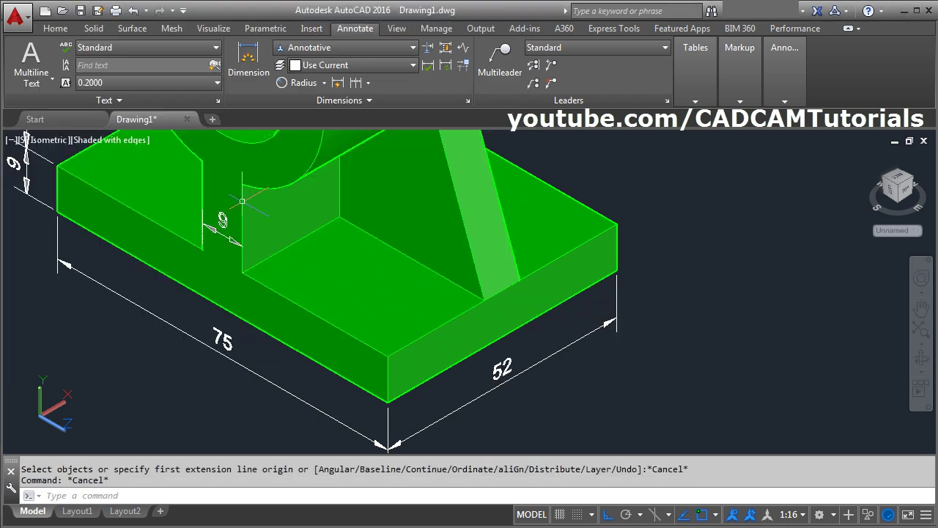
click(53, 29)
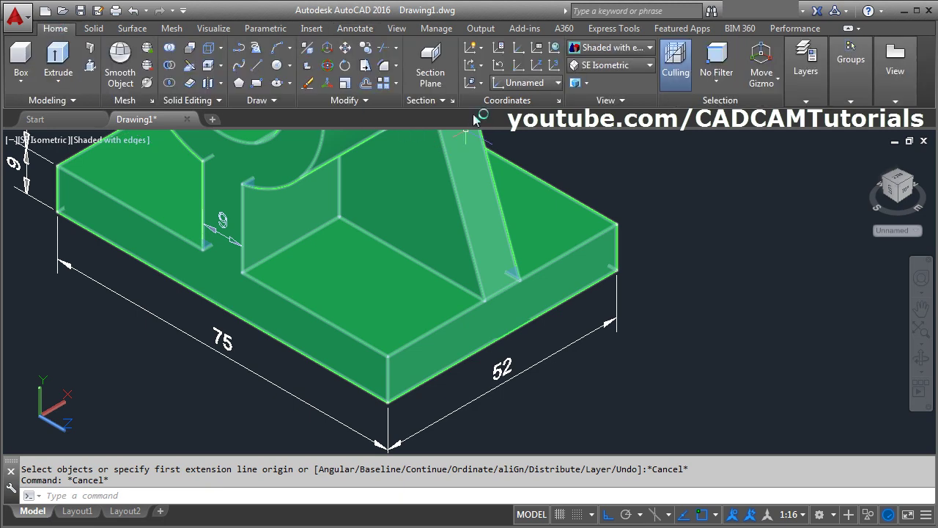
Align the UCS to the recessed floor face of the base.
click(481, 85)
click(477, 165)
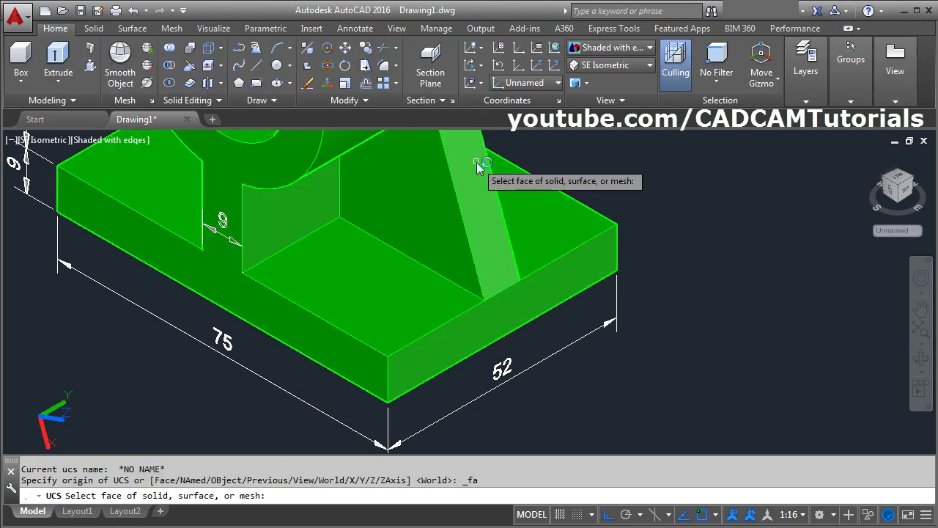
click(371, 309)
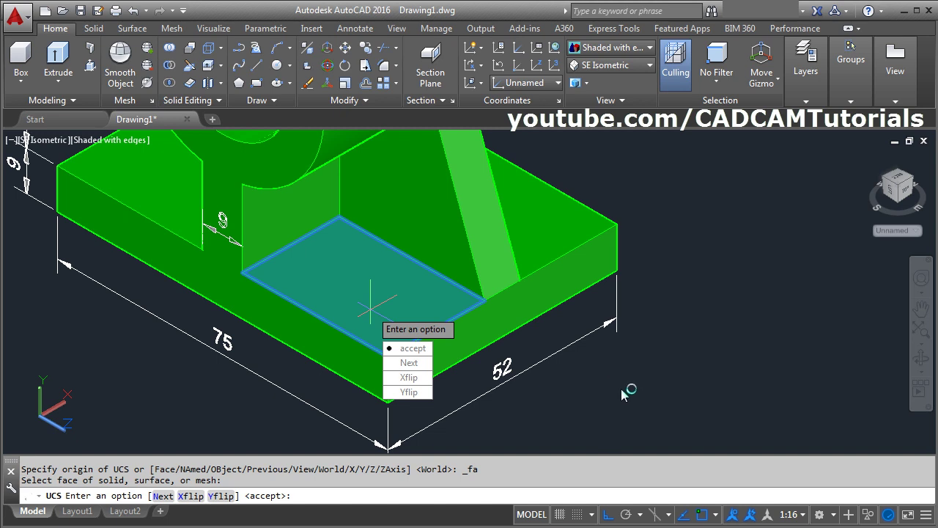
key(Return)
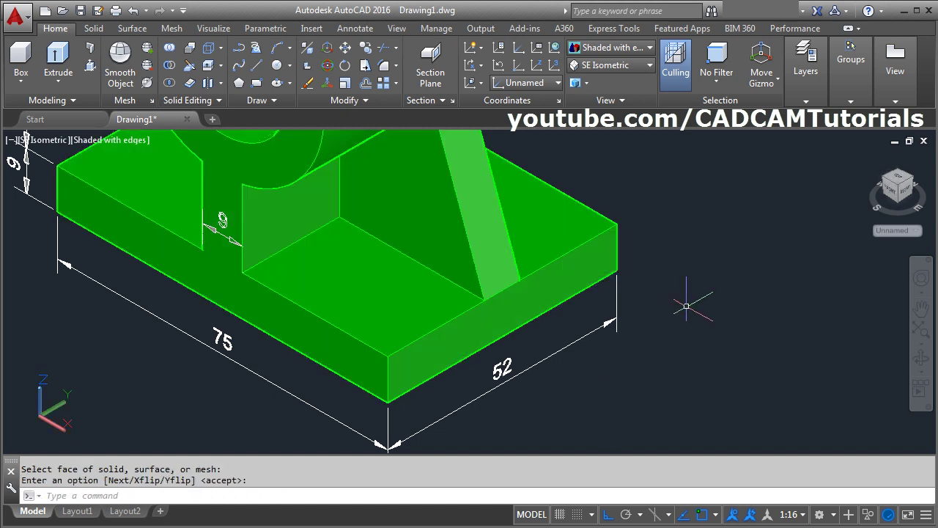
Dimension the recessed floor's 33 length between the upright and the base corner.
text(DI)
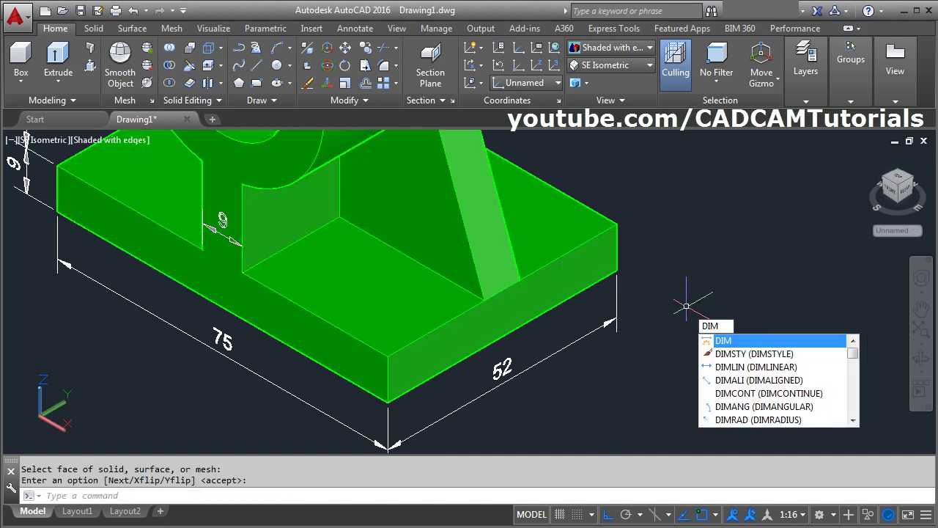
text(M)
key(Return)
scroll(346, 264, up, 5)
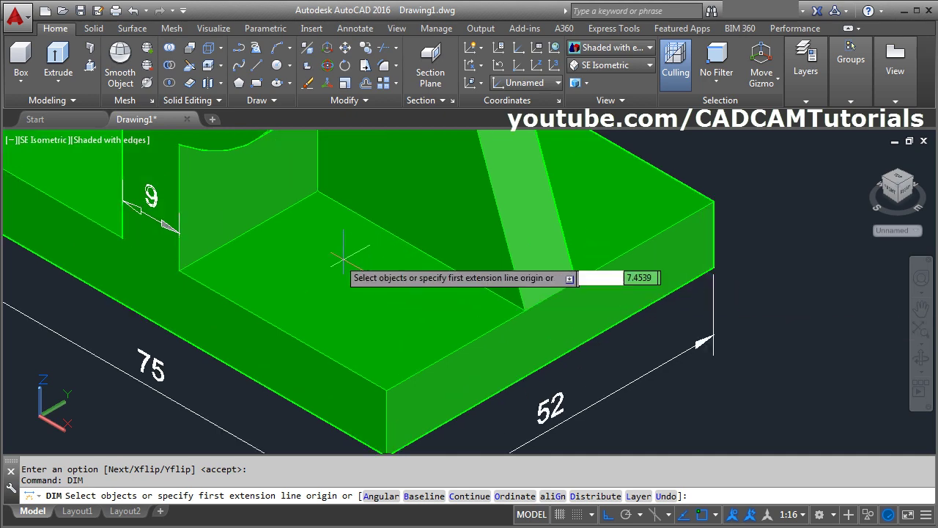
click(116, 295)
scroll(121, 293, down, 5)
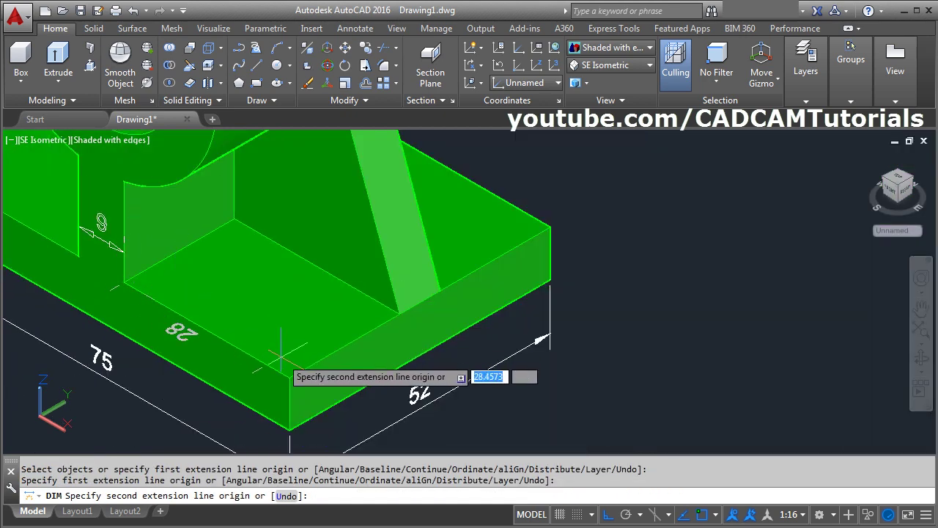
click(290, 379)
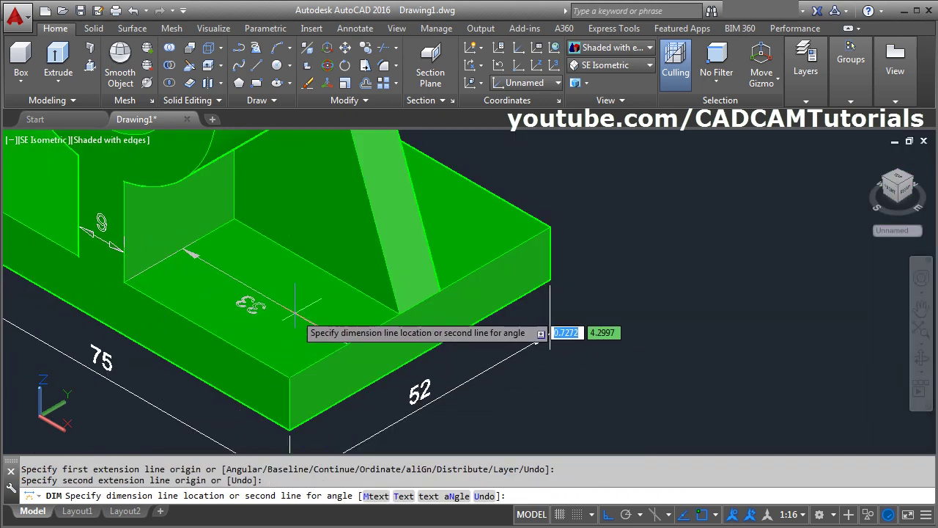
click(295, 313)
Compare with the reference drawing and pan the view to show more of the upper part.
scroll(616, 432, down, 3)
key(alt+Tab)
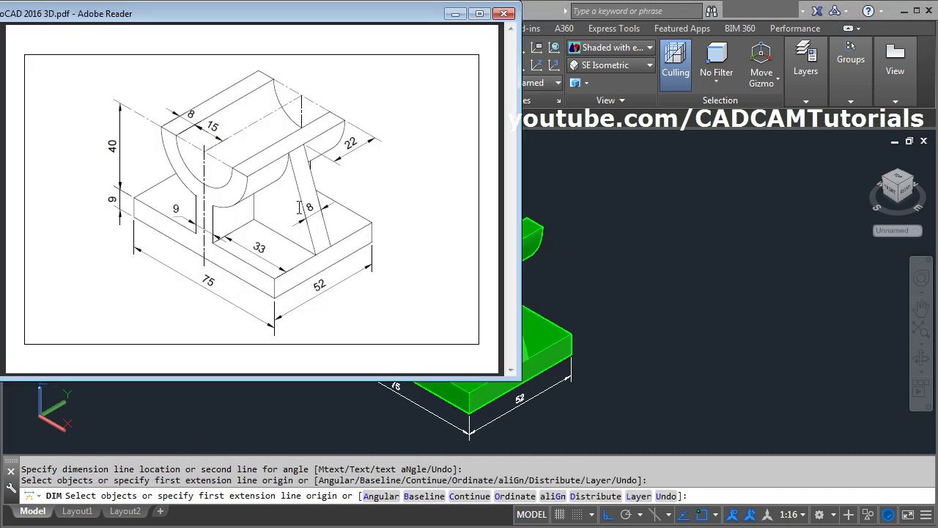
key(alt+Tab)
scroll(439, 278, up, 4)
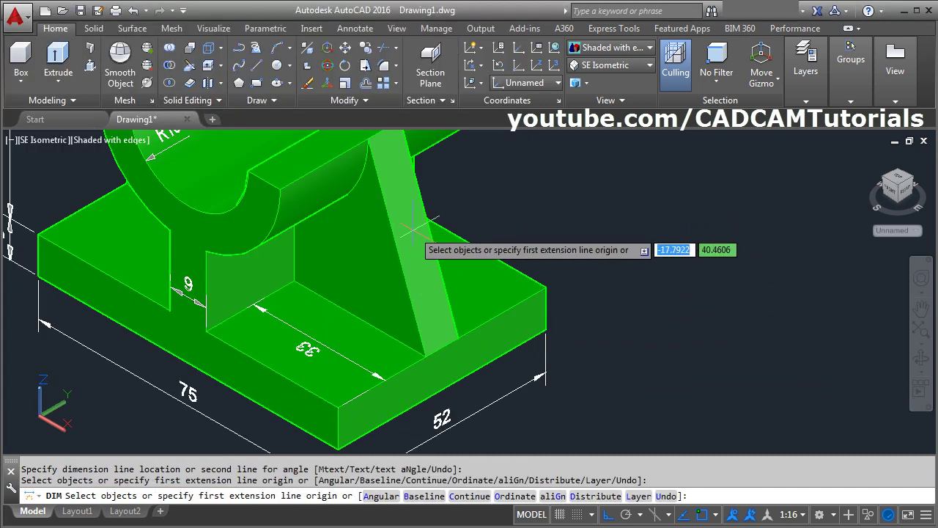
middle_drag(555, 218, 557, 276)
key(Escape)
key(Escape)
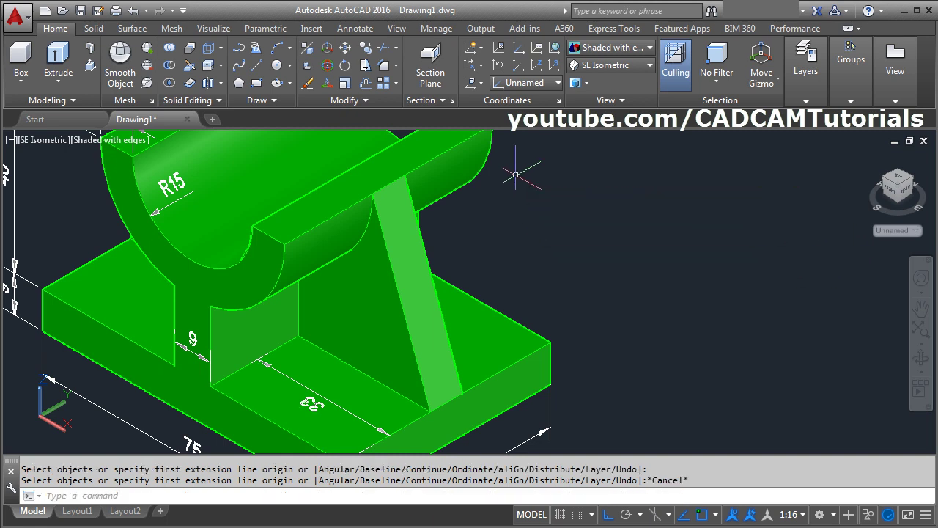
click(482, 85)
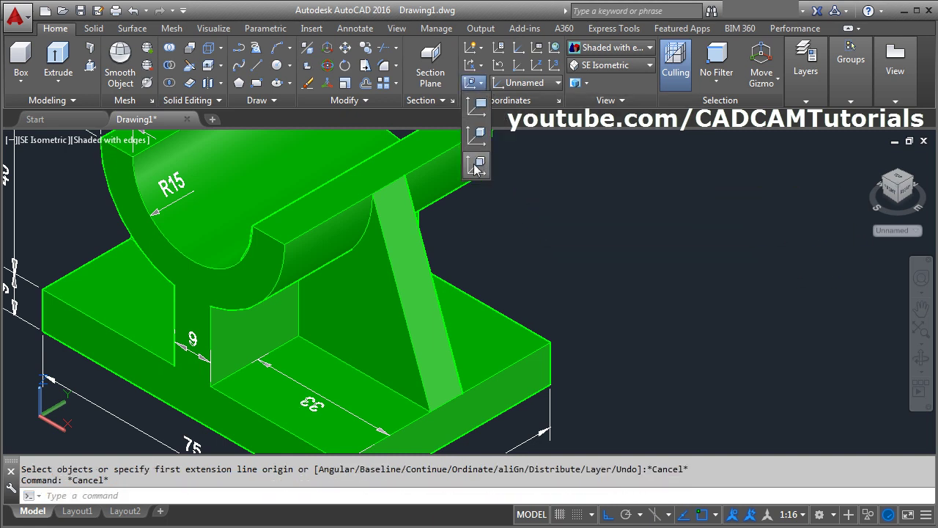
Align the UCS to the base face beside the slanted rib.
click(477, 167)
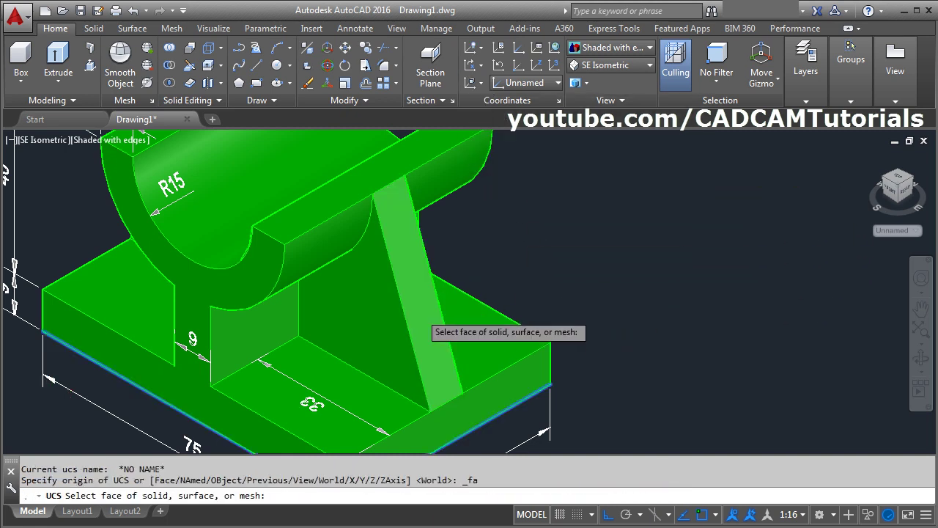
click(420, 312)
key(Return)
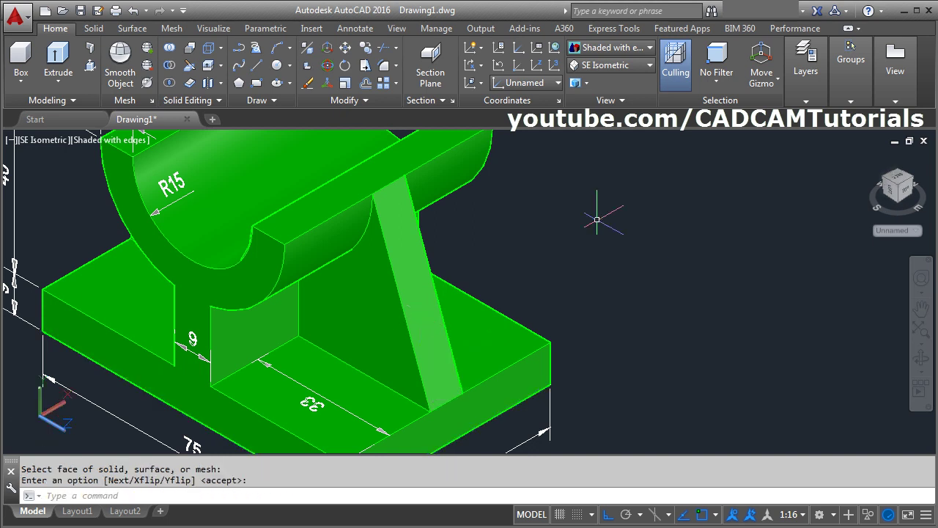
Dimension the slanted rib's 8 thickness and compare it with the reference PDF.
text(DIM)
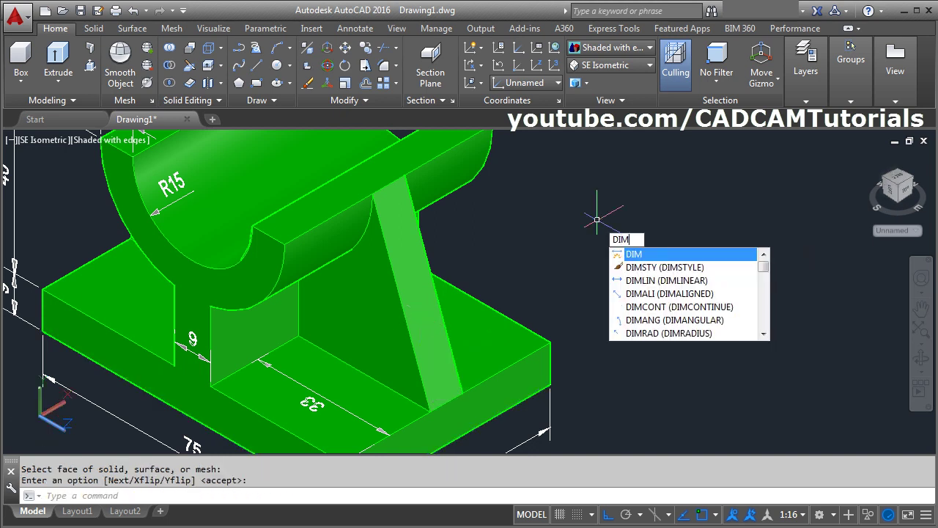
key(Return)
click(402, 300)
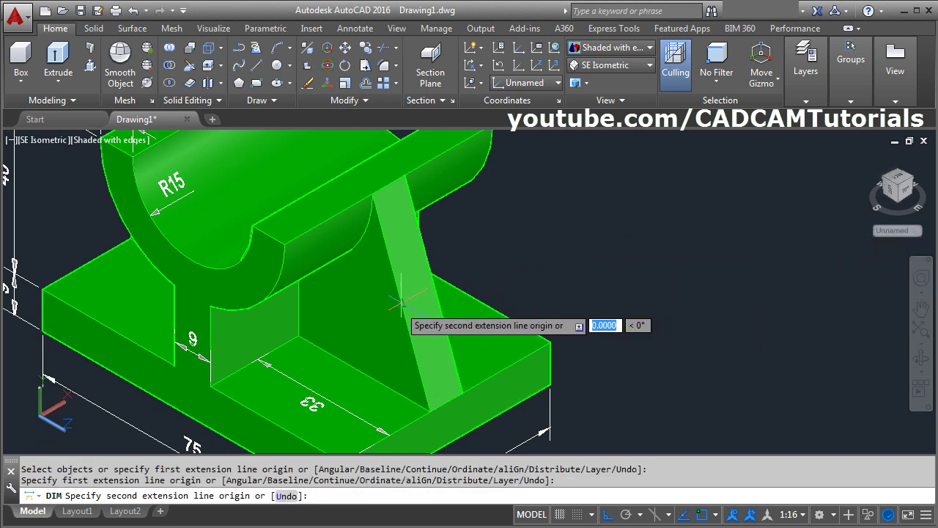
click(432, 286)
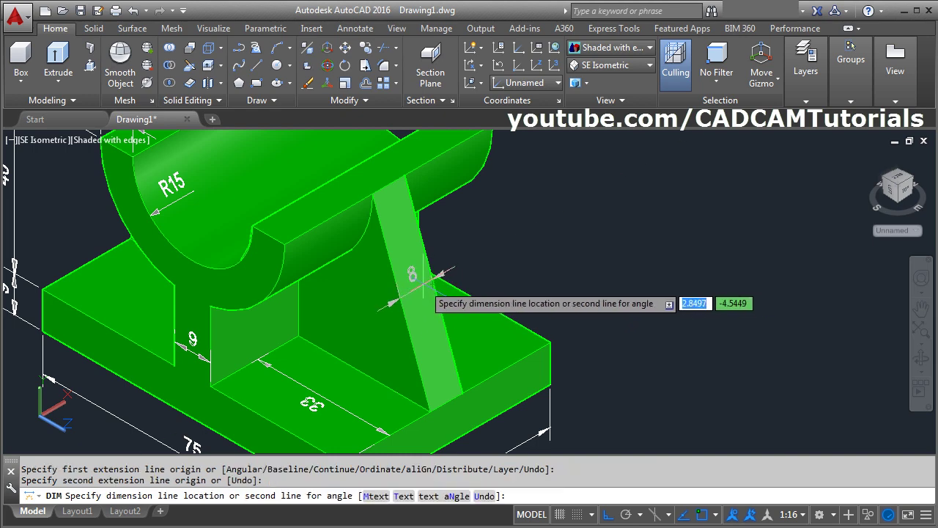
click(422, 276)
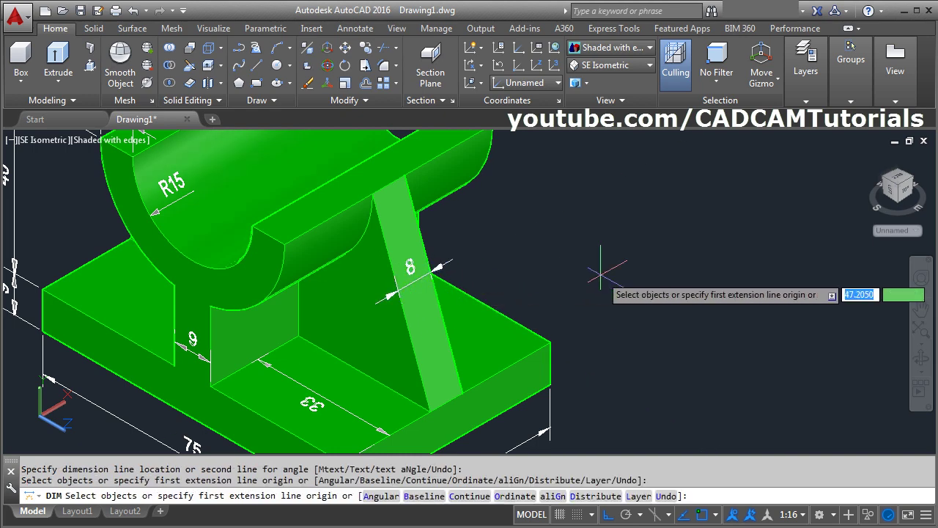
scroll(587, 289, down, 3)
key(Escape)
key(alt+Tab)
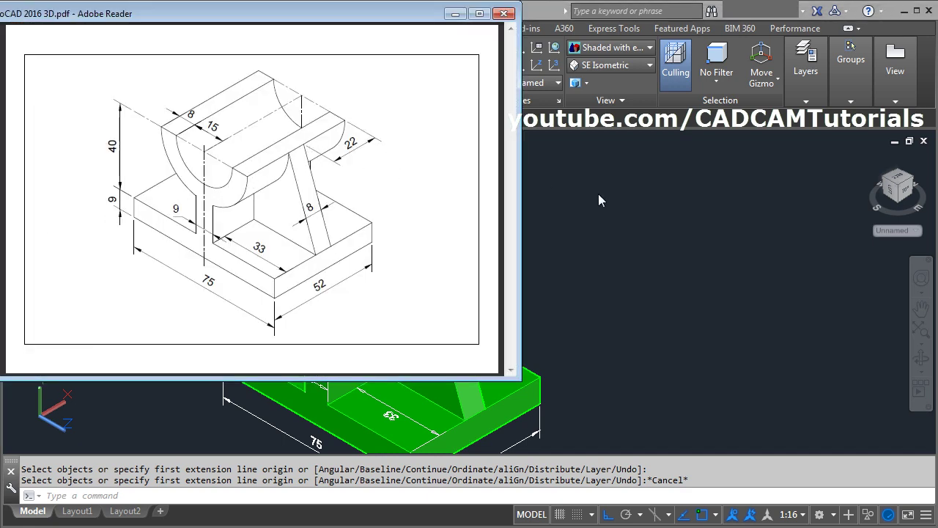
key(alt+Tab)
click(481, 84)
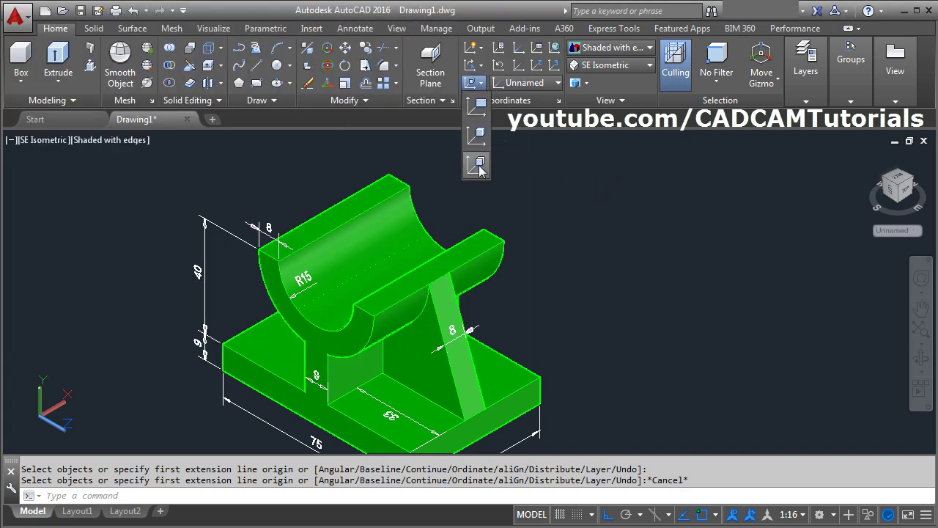
Align the UCS to the horizontal bar's top face.
click(480, 166)
click(483, 236)
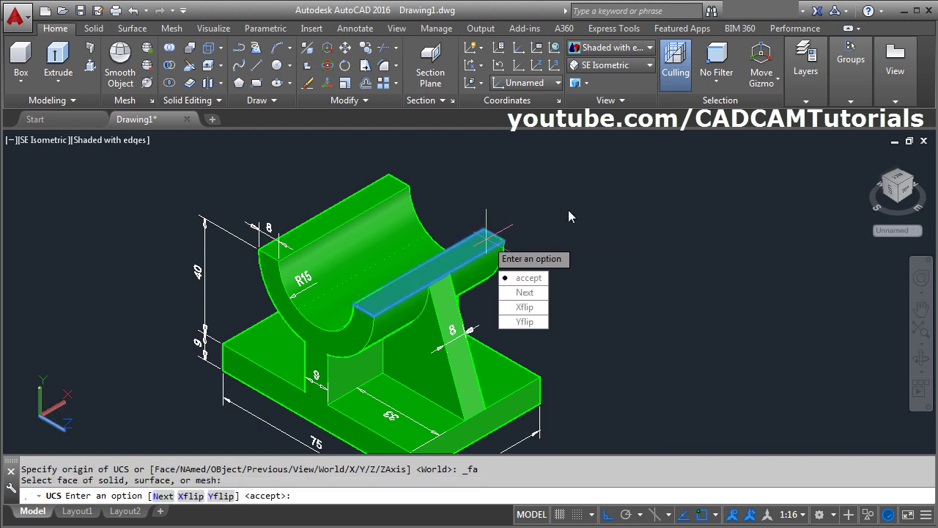
key(Return)
Dimension the horizontal bar as 22, placing the dimension off the model.
scroll(560, 241, up, 2)
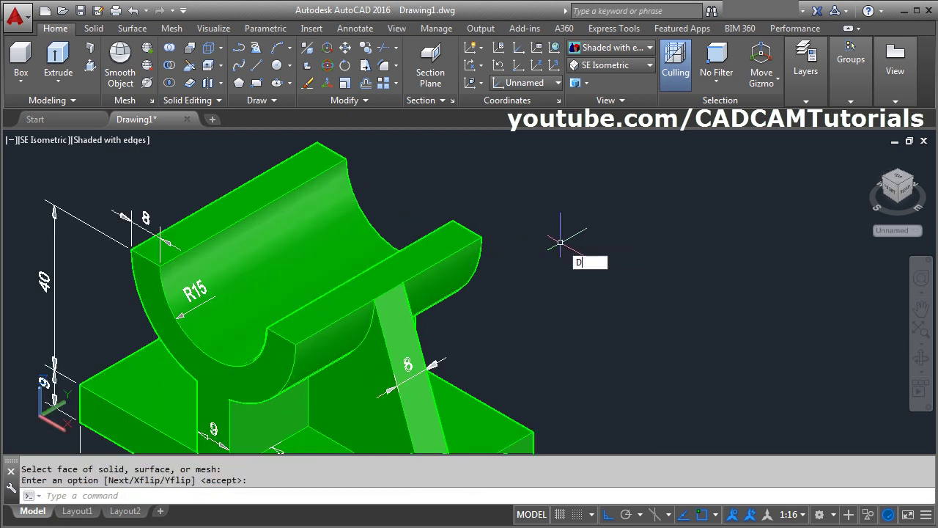
key(Return)
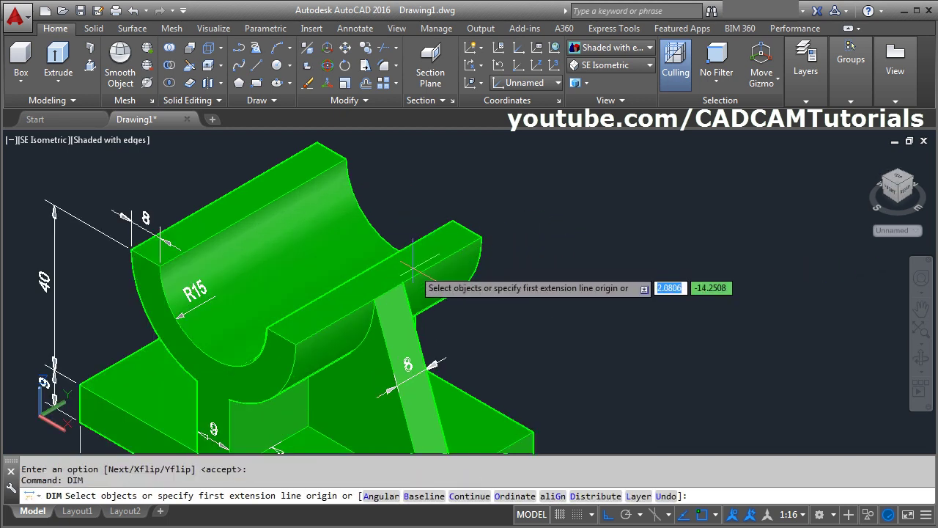
click(398, 281)
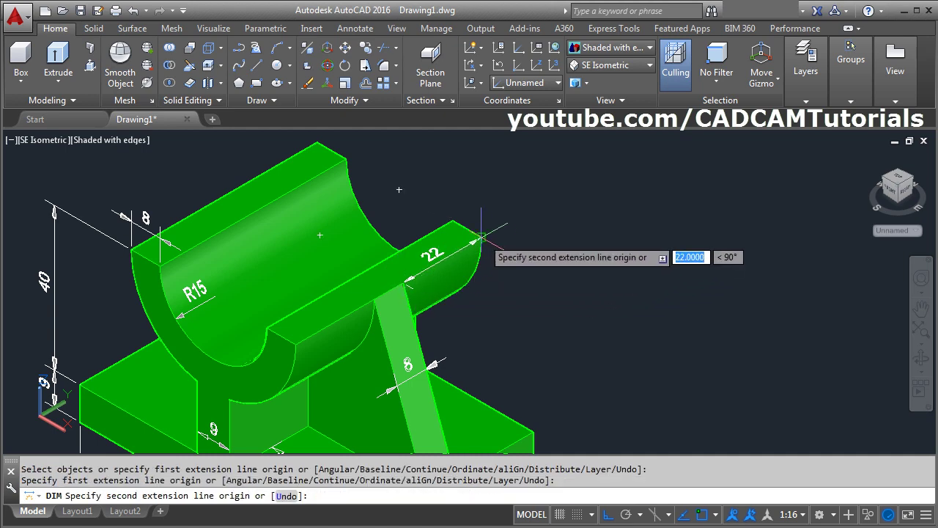
click(481, 237)
click(546, 275)
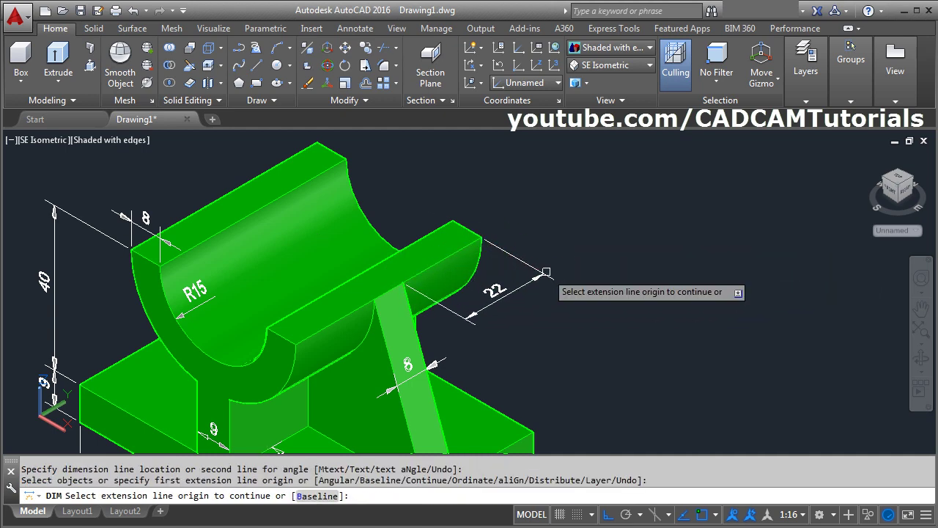
key(Escape)
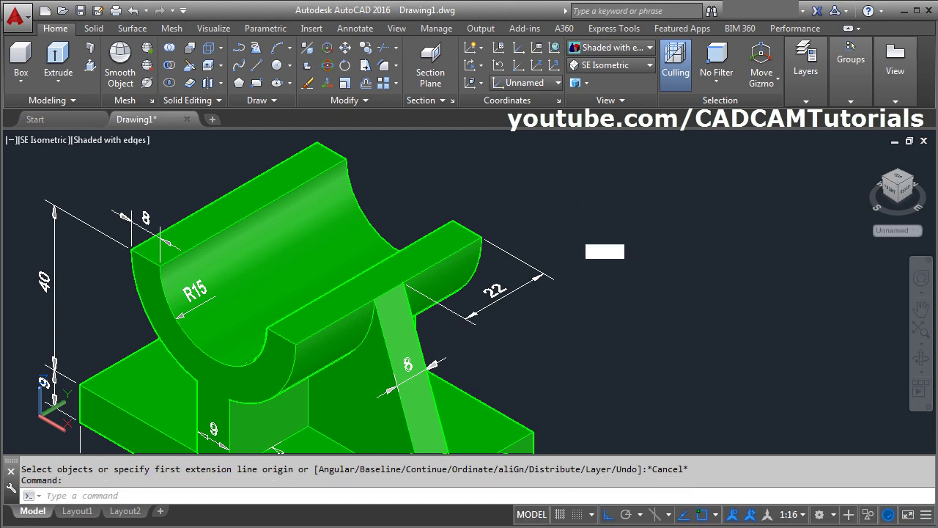
Zoom to fit the whole part, pan it right, and bring up the reference drawing.
middle_click(733, 314)
middle_click(733, 315)
middle_drag(733, 314, 836, 303)
key(Escape)
key(alt+Tab)
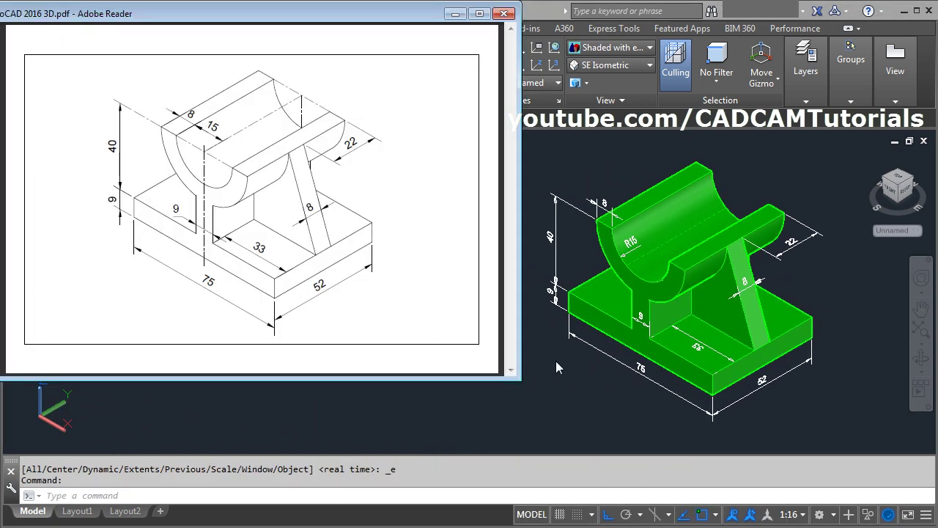